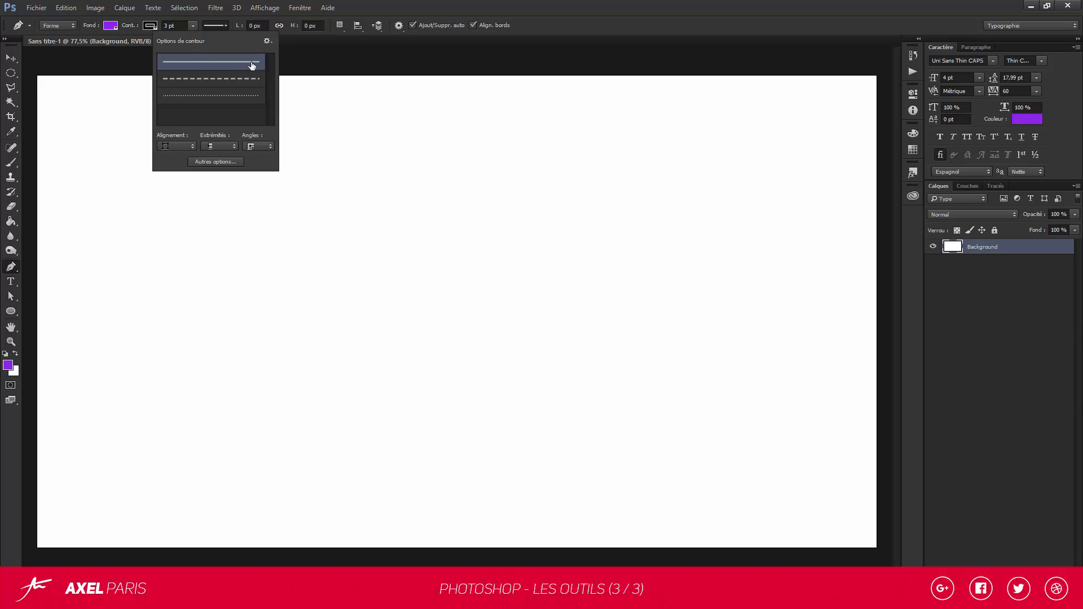
# - Try the dashed stroke preset for the shape outline and explore its alignment and end-cap options
pyautogui.click(214, 86)
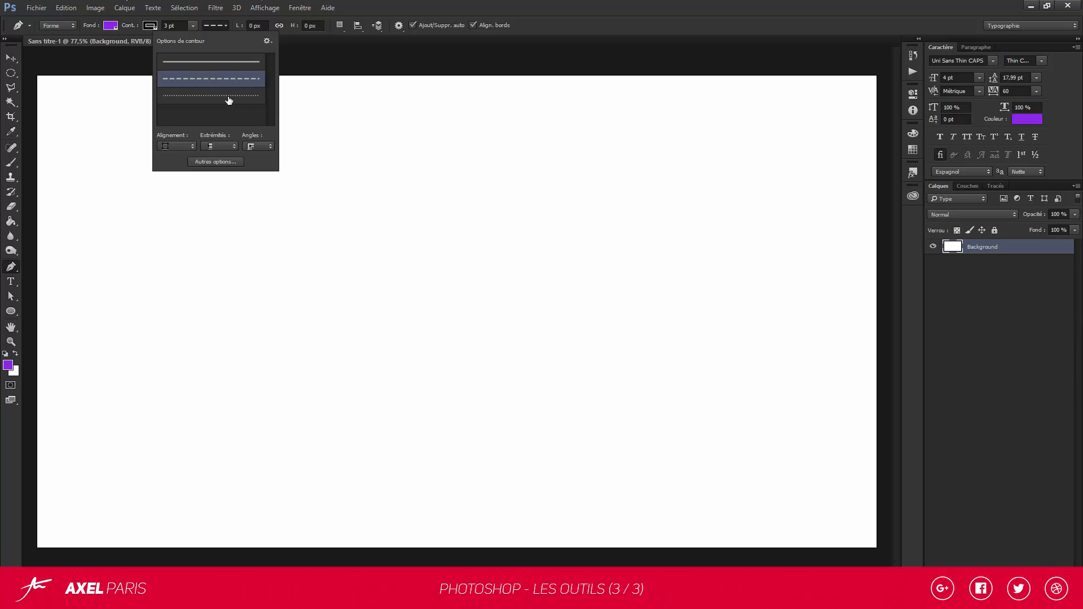
pyautogui.click(192, 148)
pyautogui.click(183, 145)
pyautogui.click(226, 147)
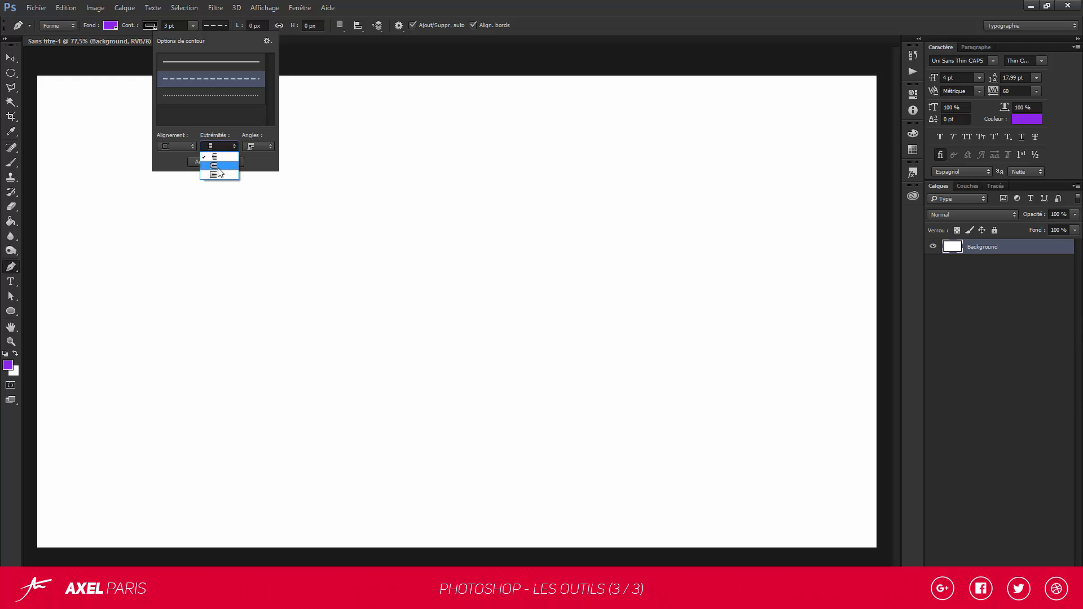
pyautogui.click(223, 148)
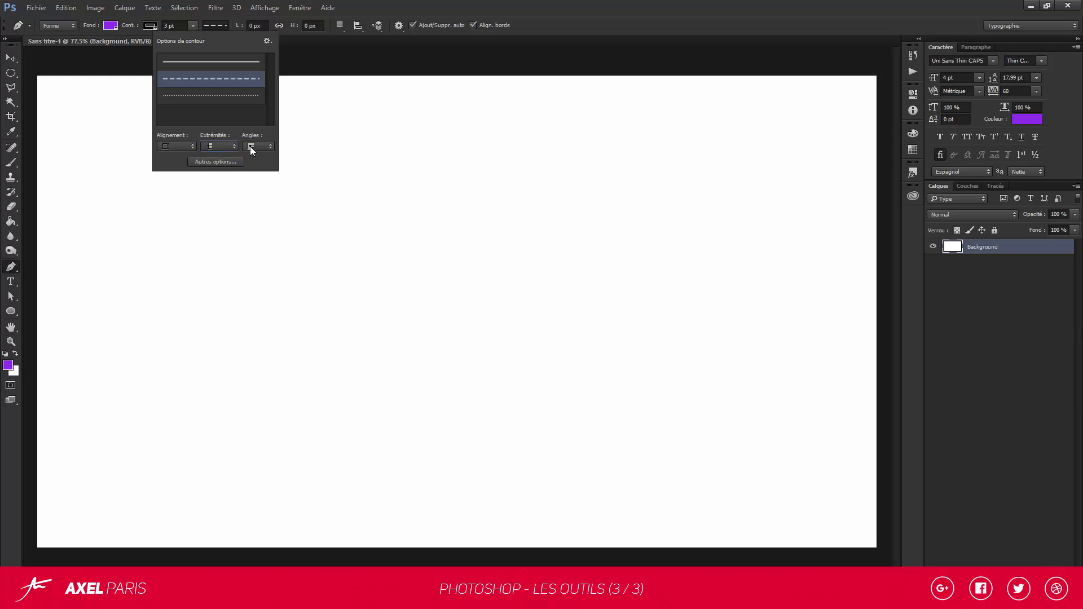
# - Try the dotted stroke preset, view its detailed dash settings without changing them, and return to the solid line preset
pyautogui.click(197, 96)
pyautogui.click(216, 162)
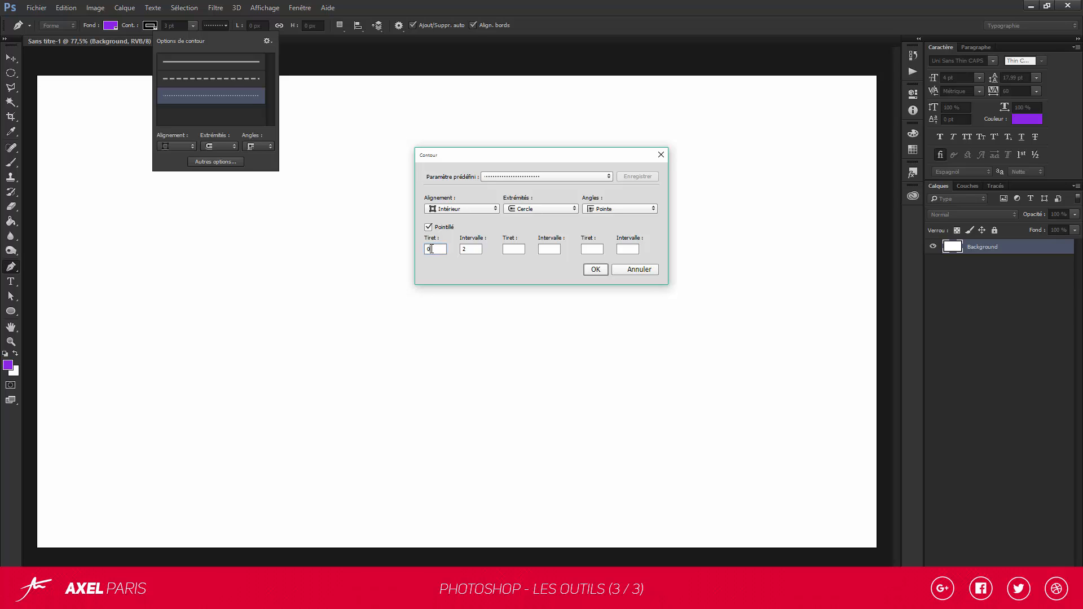
pyautogui.click(661, 154)
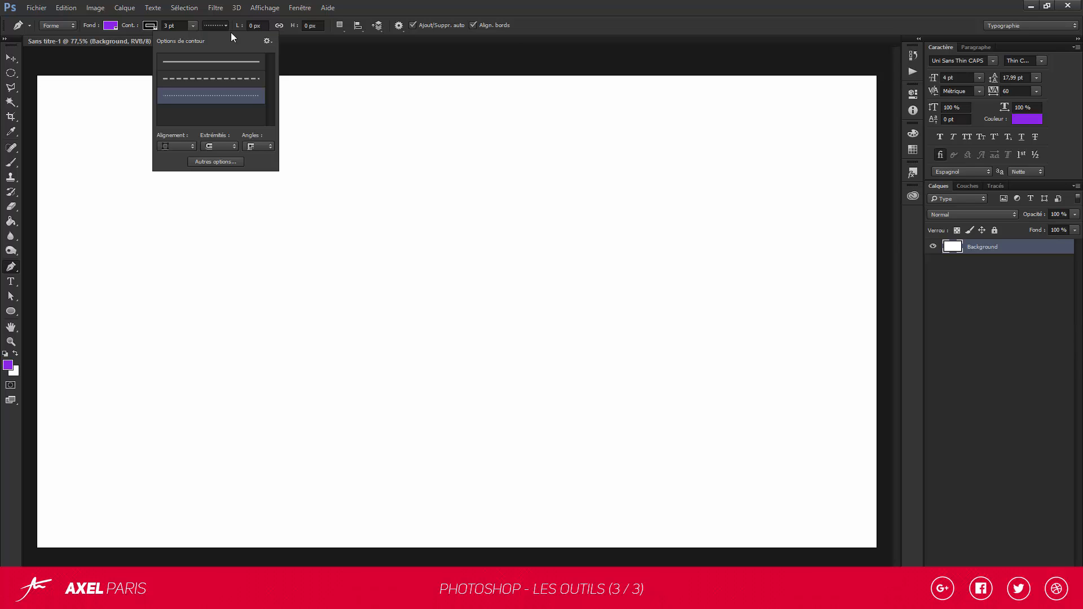
pyautogui.click(231, 63)
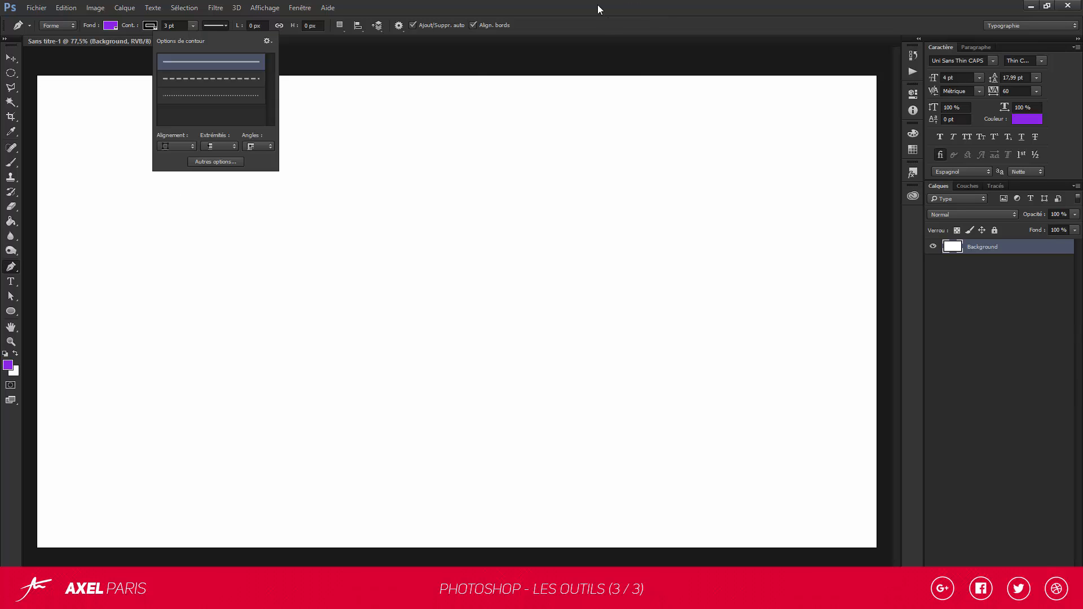
pyautogui.click(228, 26)
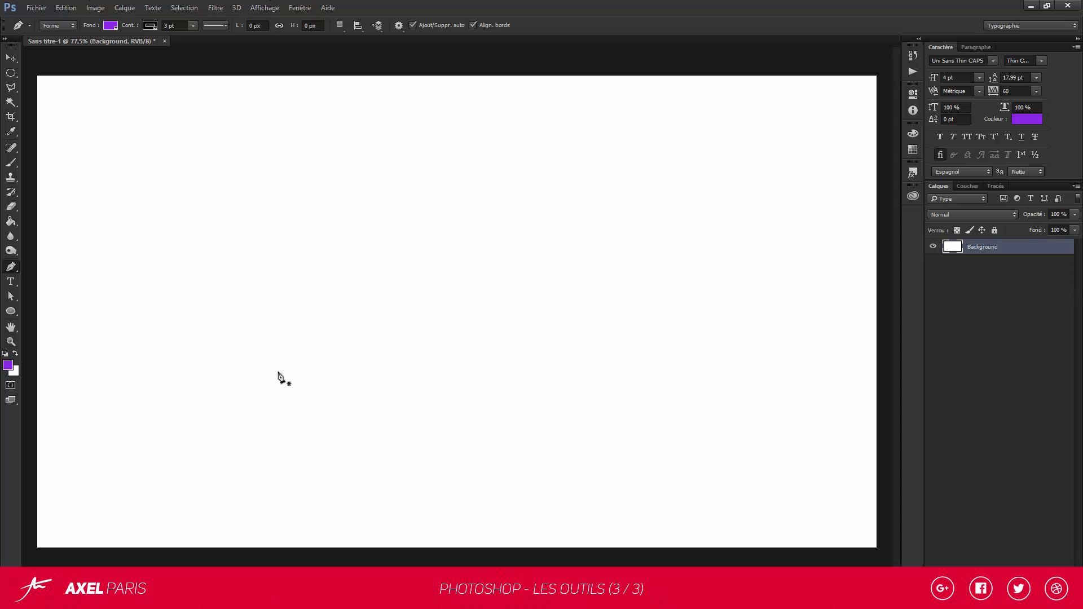
pyautogui.click(264, 404)
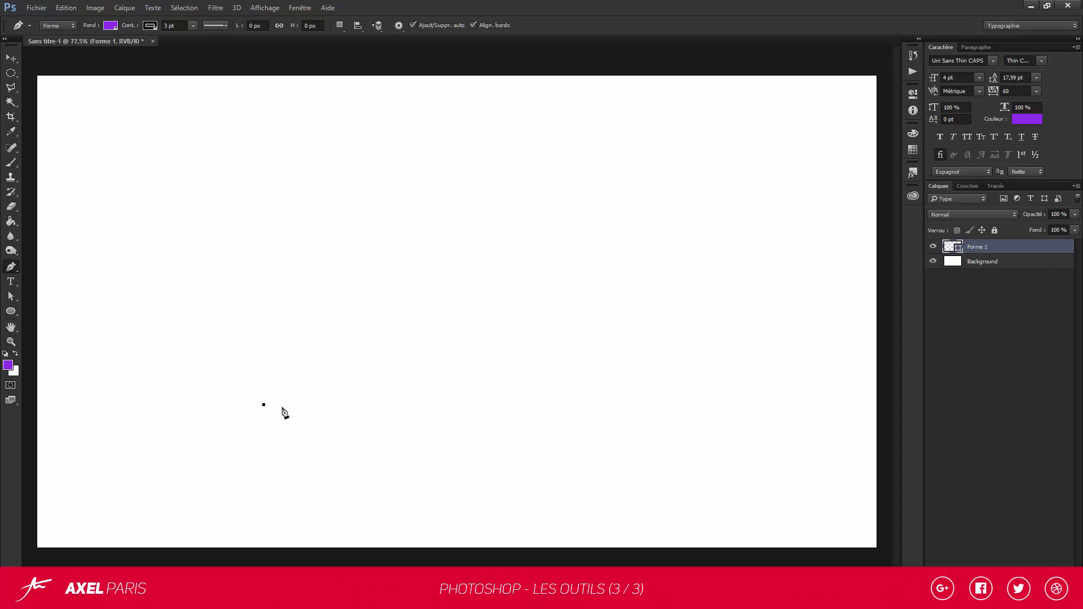
pyautogui.hotkey('ctrl', 'z')
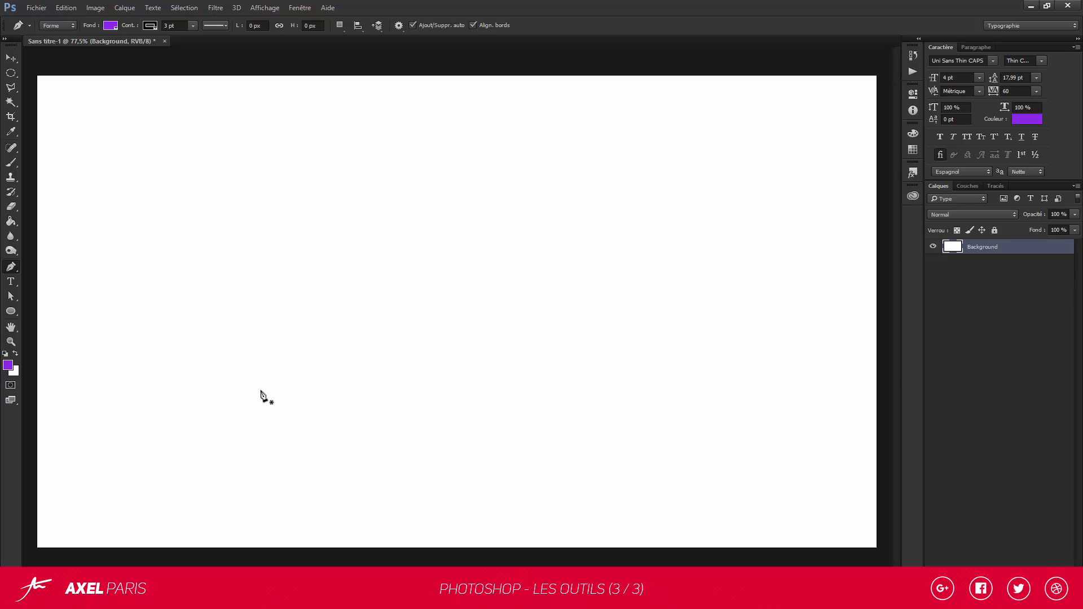
pyautogui.click(292, 418)
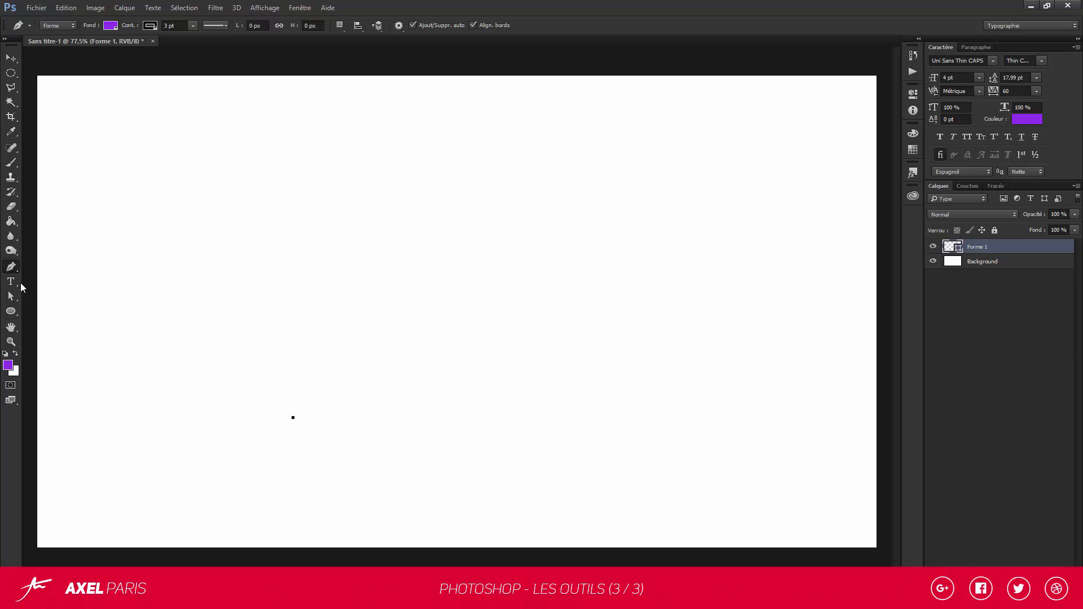
pyautogui.rightClick(14, 268)
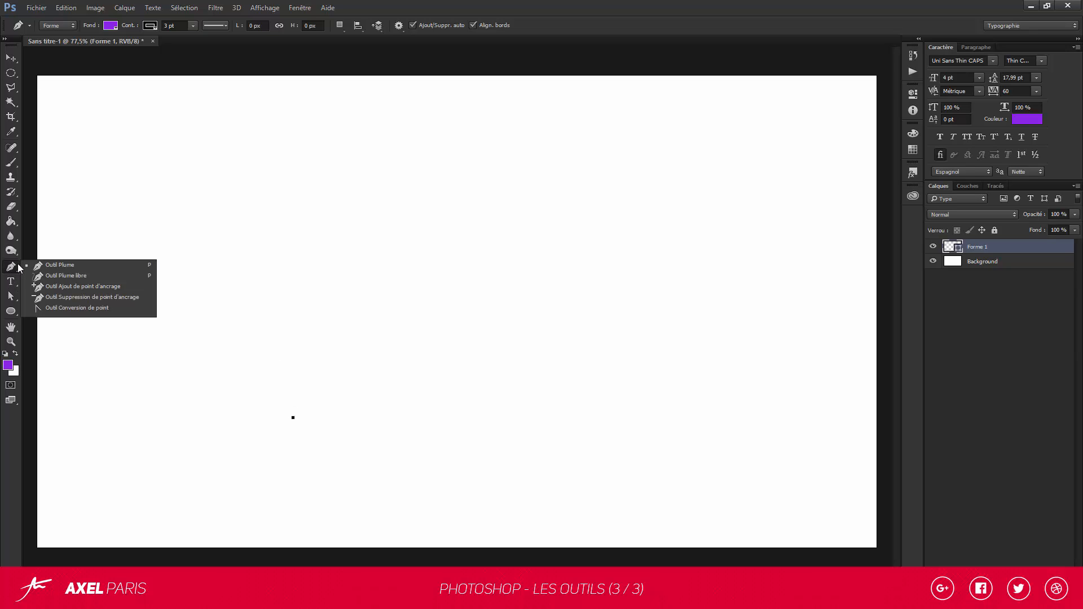
pyautogui.click(77, 297)
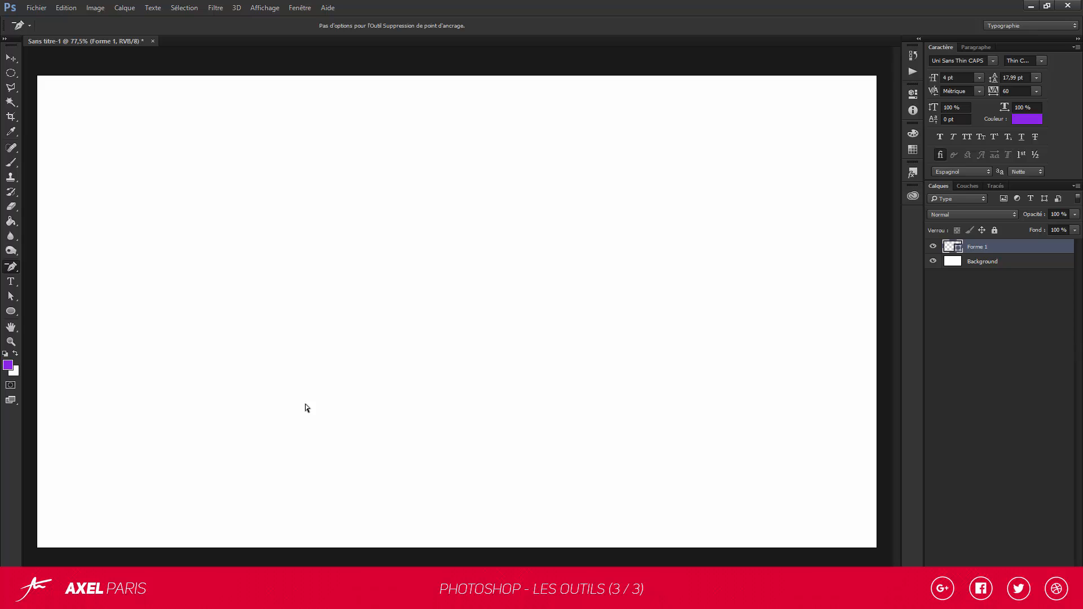
# - Draw a straight Pen segment about 527 px wide and 79 px high, and set its stroke width to 1 pt
pyautogui.moveTo(10, 266); pyautogui.dragTo(49, 266)
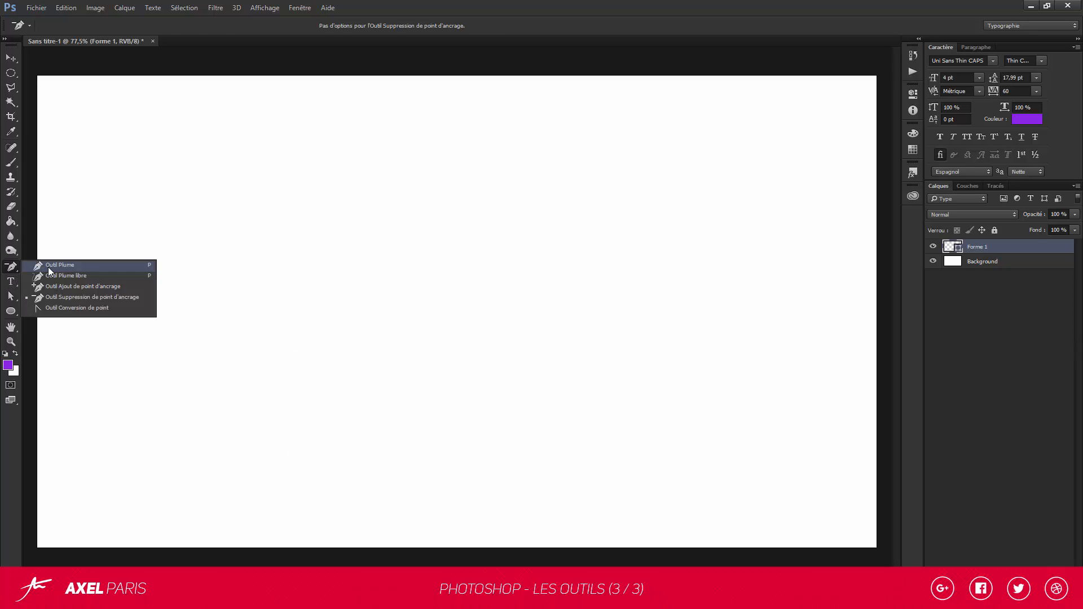
pyautogui.click(241, 399)
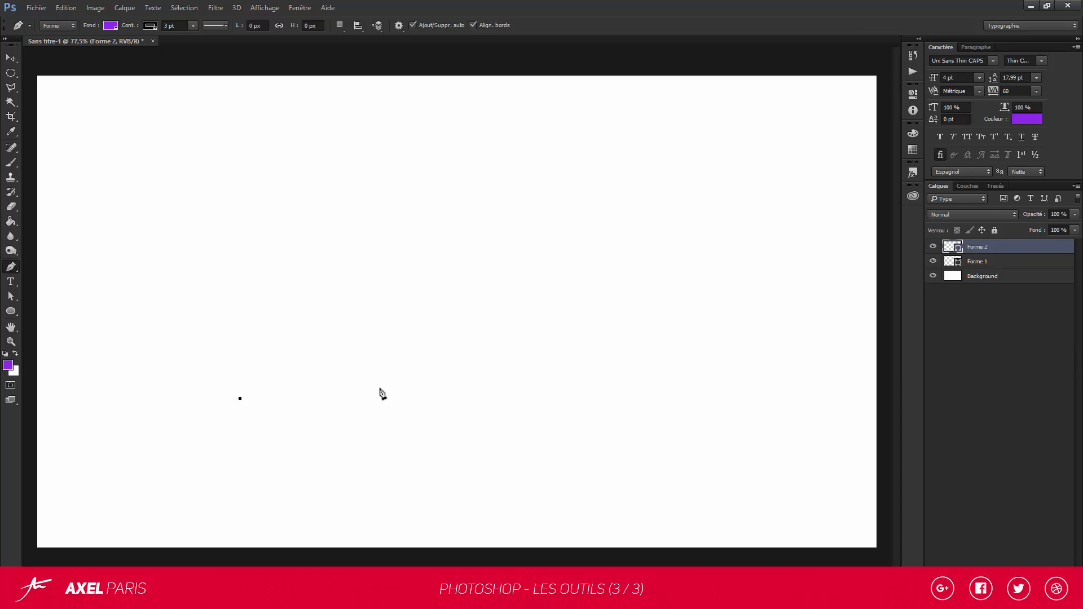
pyautogui.click(469, 434)
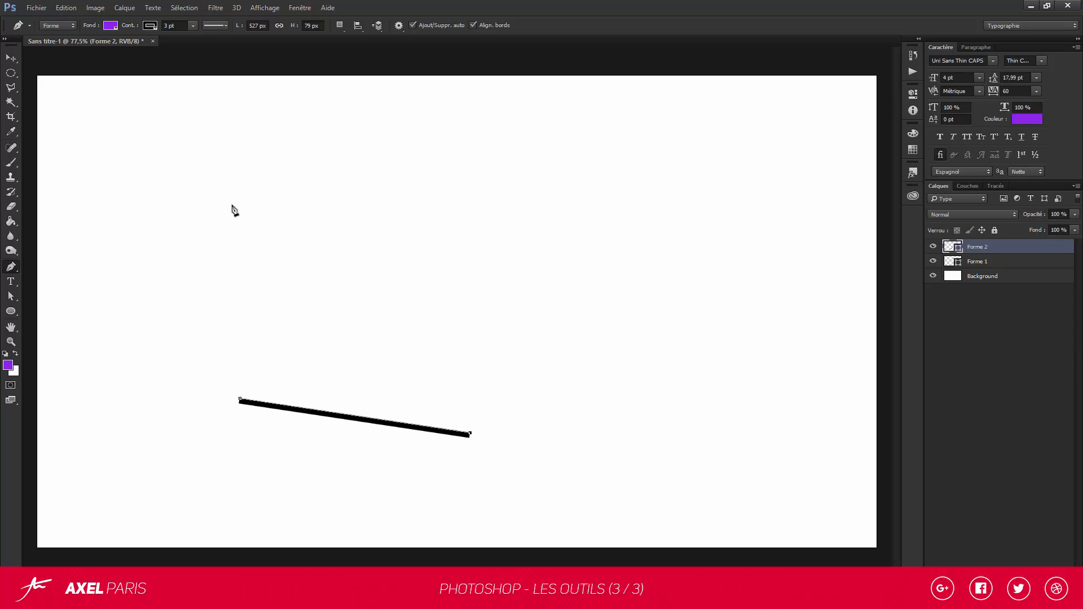
pyautogui.click(166, 26)
pyautogui.write('1')
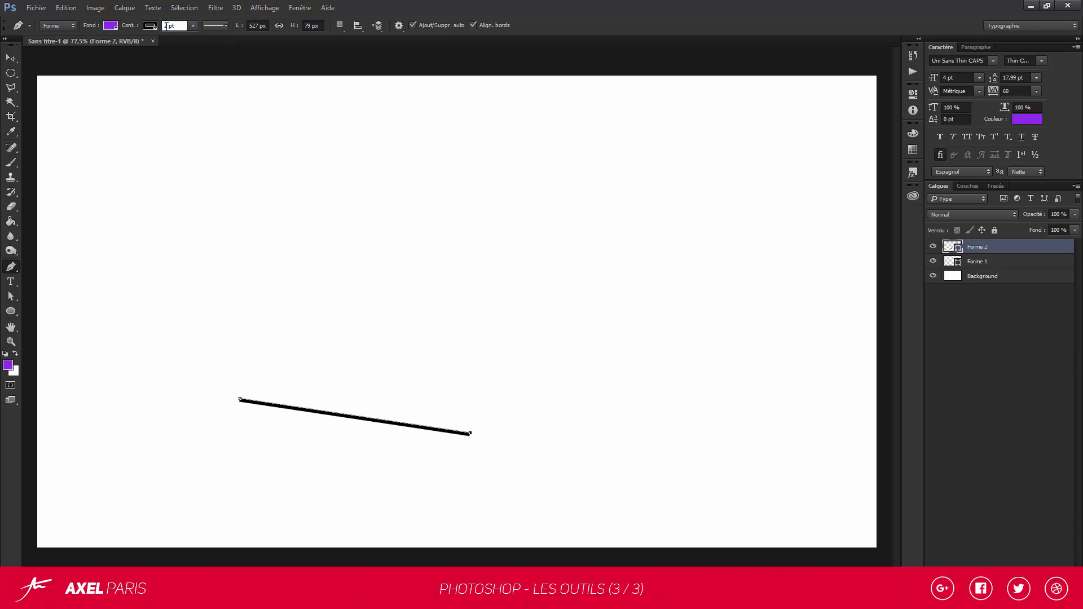
pyautogui.press('Return')
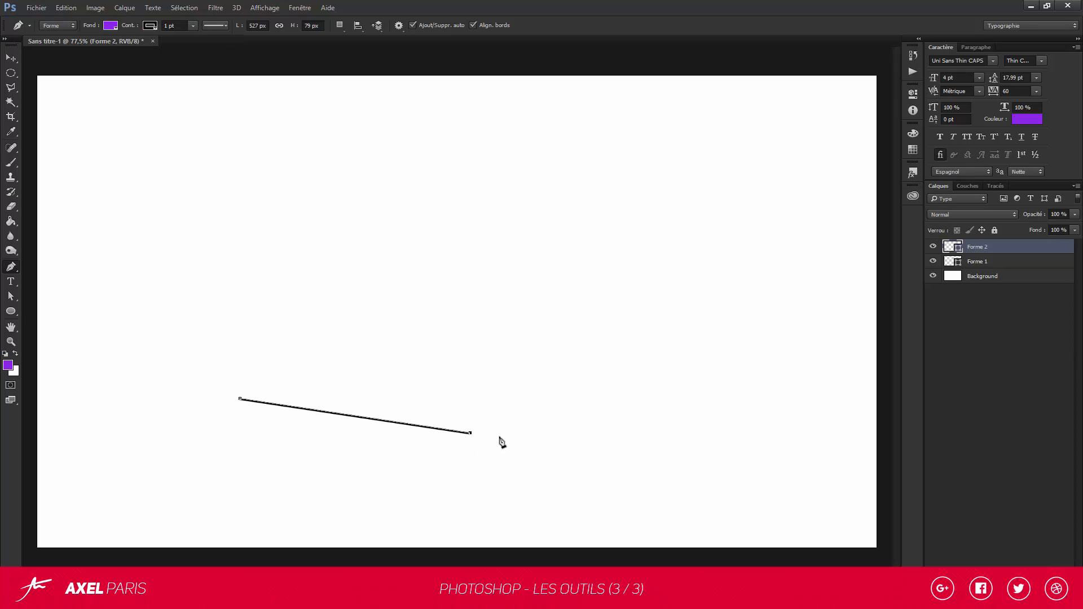
# - Extend the path with an upper-right corner point and a smooth point at the upper left, arching the segment between them
pyautogui.click(534, 294)
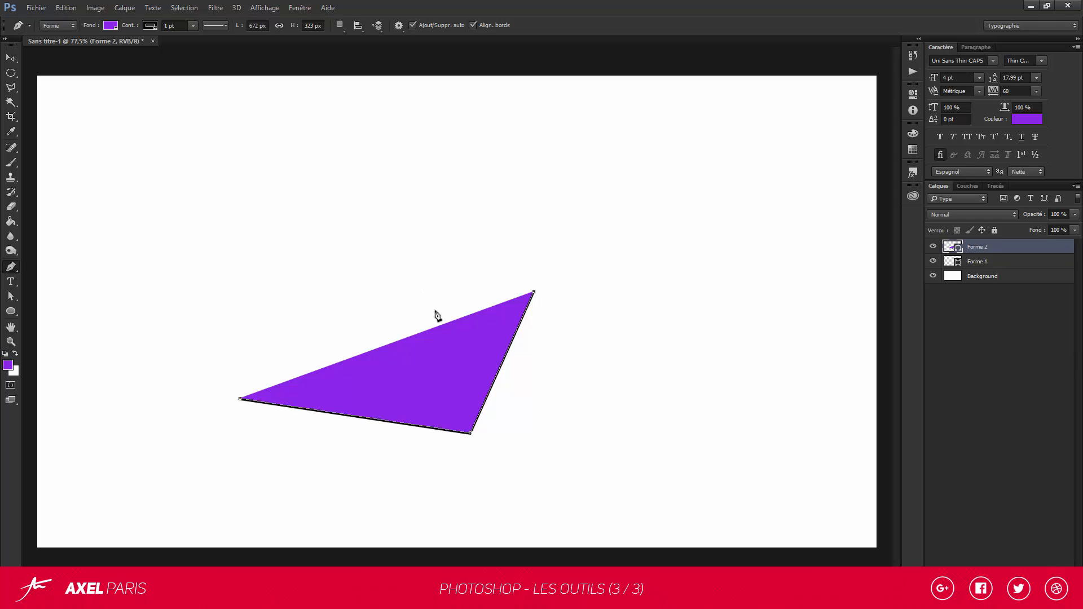
pyautogui.click(362, 257)
pyautogui.moveTo(364, 259); pyautogui.dragTo(258, 298)
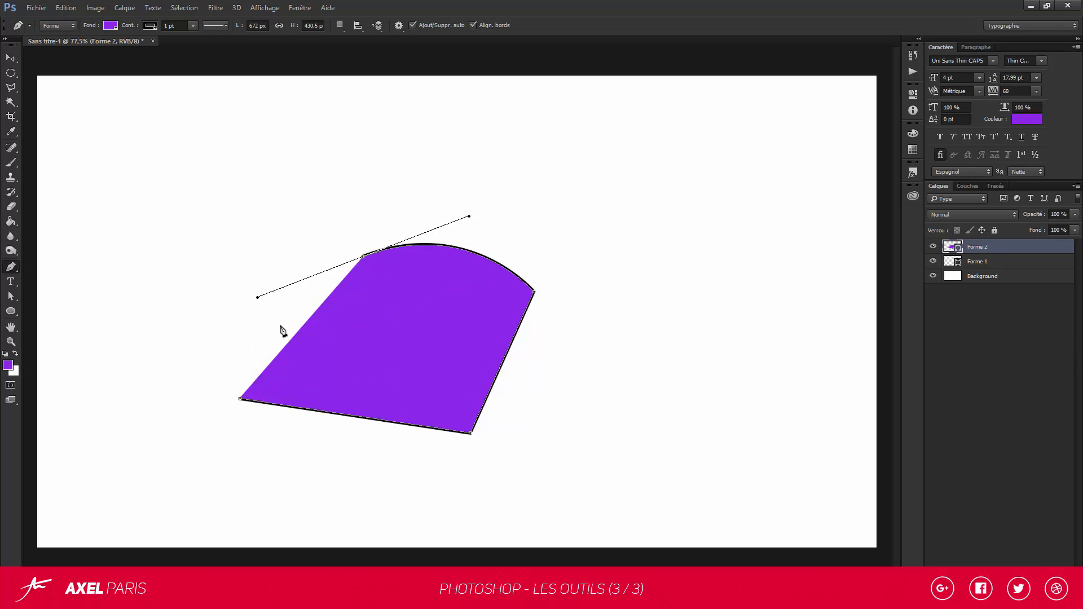
# - Remove the outgoing handle of the smooth upper anchor and close the path with two straight segments through a new left-side corner
pyautogui.click(280, 326)
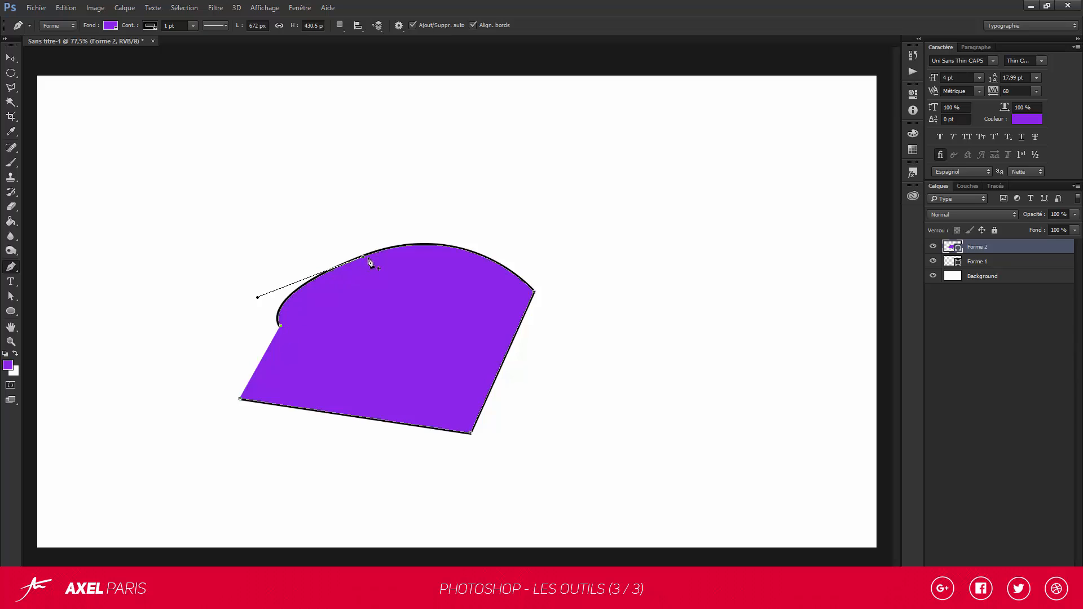
pyautogui.hotkey('ctrl', 'z')
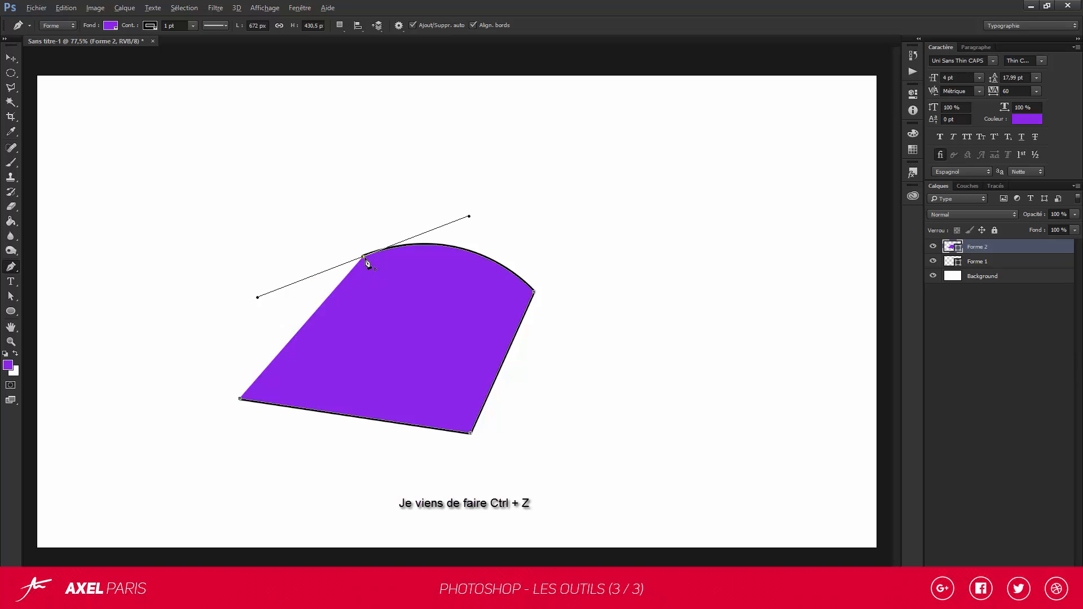
pyautogui.click(364, 257)
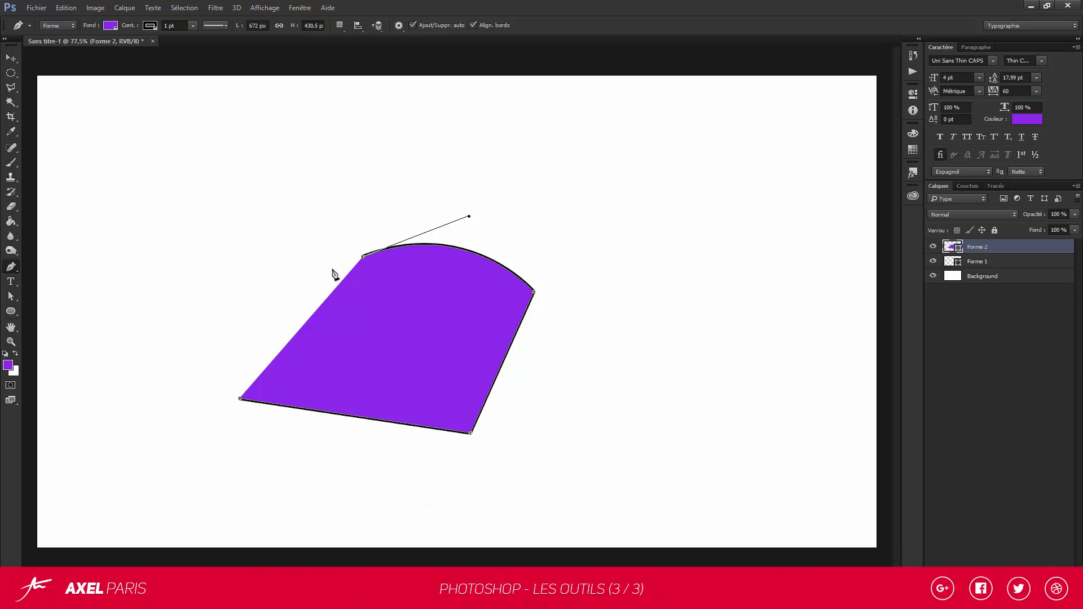
pyautogui.click(283, 307)
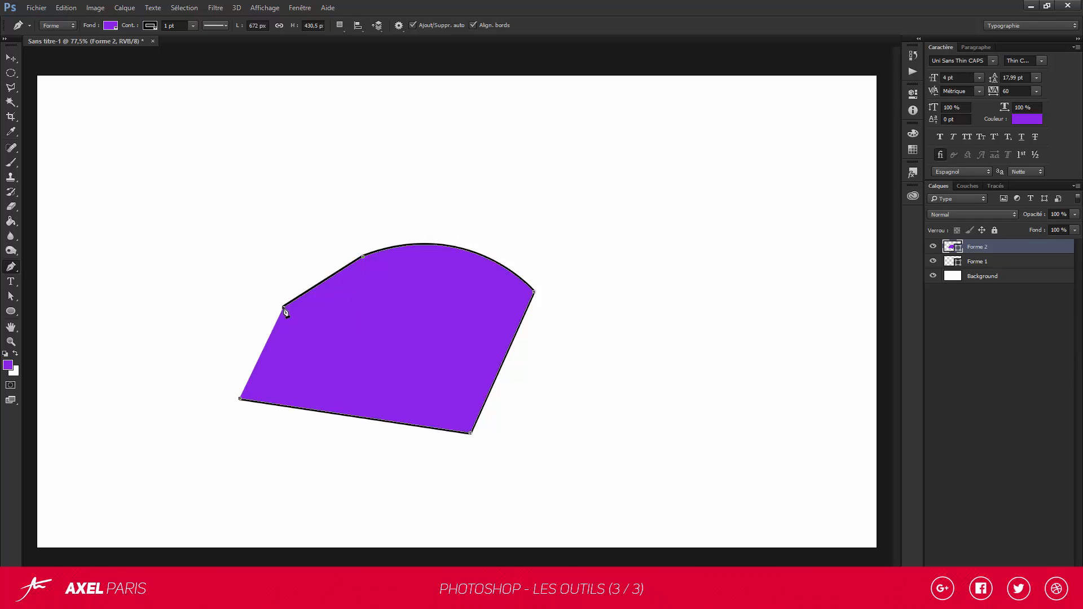
pyautogui.click(241, 399)
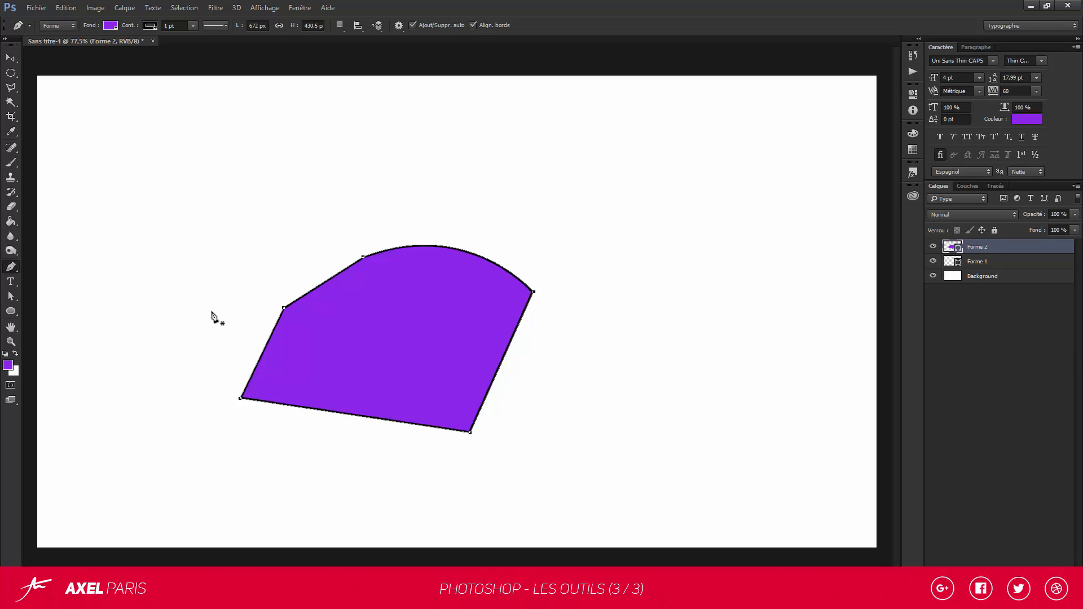
# - Draw a second small four-sided pen shape about 192 px wide and 187 px high, above and left of the large one
pyautogui.click(181, 292)
pyautogui.click(220, 229)
pyautogui.click(265, 232)
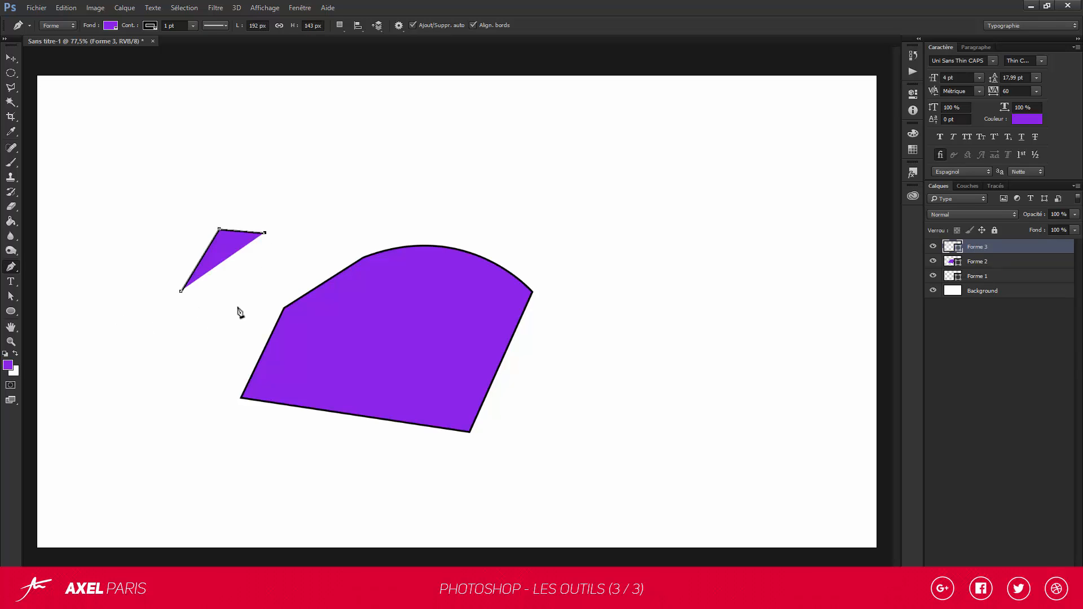
pyautogui.click(235, 309)
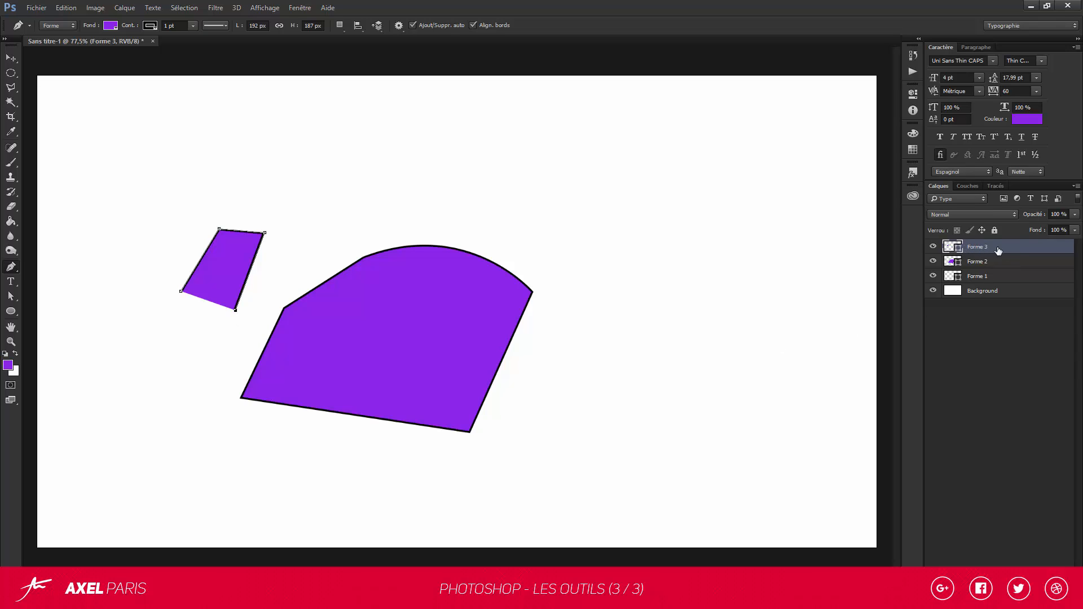
# - Delete the Forme 3 and Forme 1 layers, keeping only the large purple shape above the background
pyautogui.click(10, 58)
pyautogui.press('Delete')
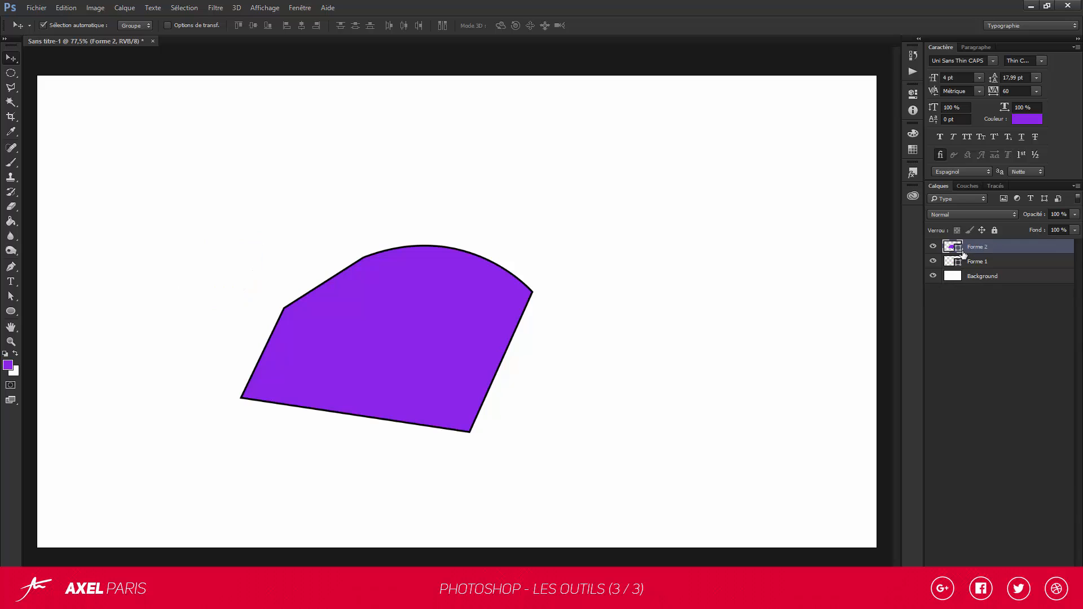
pyautogui.click(974, 263)
pyautogui.press('Delete')
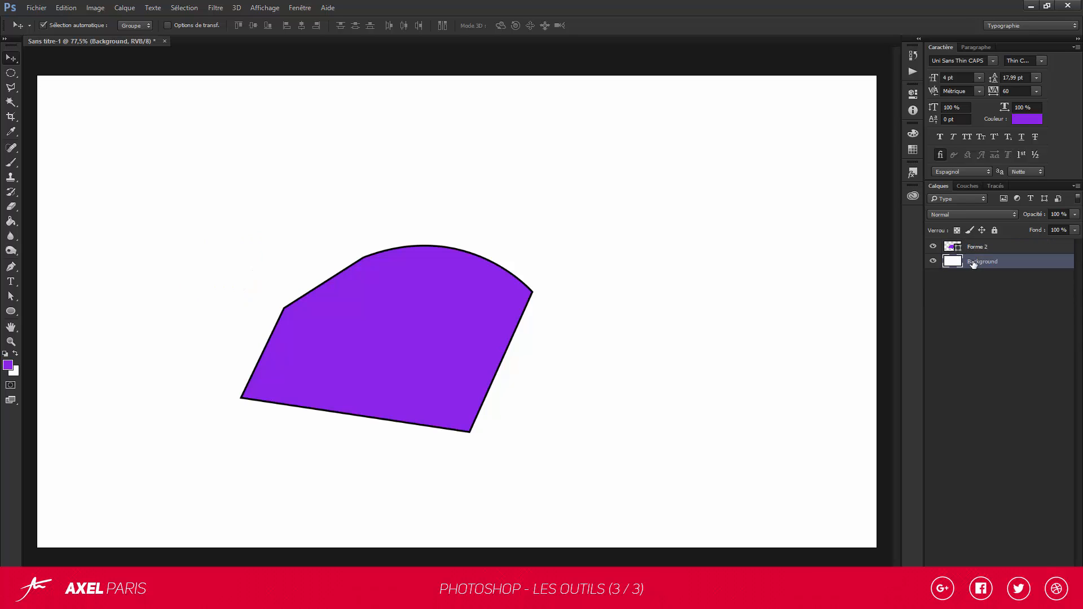
# - Add an anchor point midway along the shape's straight right edge, pull it outward and lengthen its lower handle to form a bulge
pyautogui.click(15, 264)
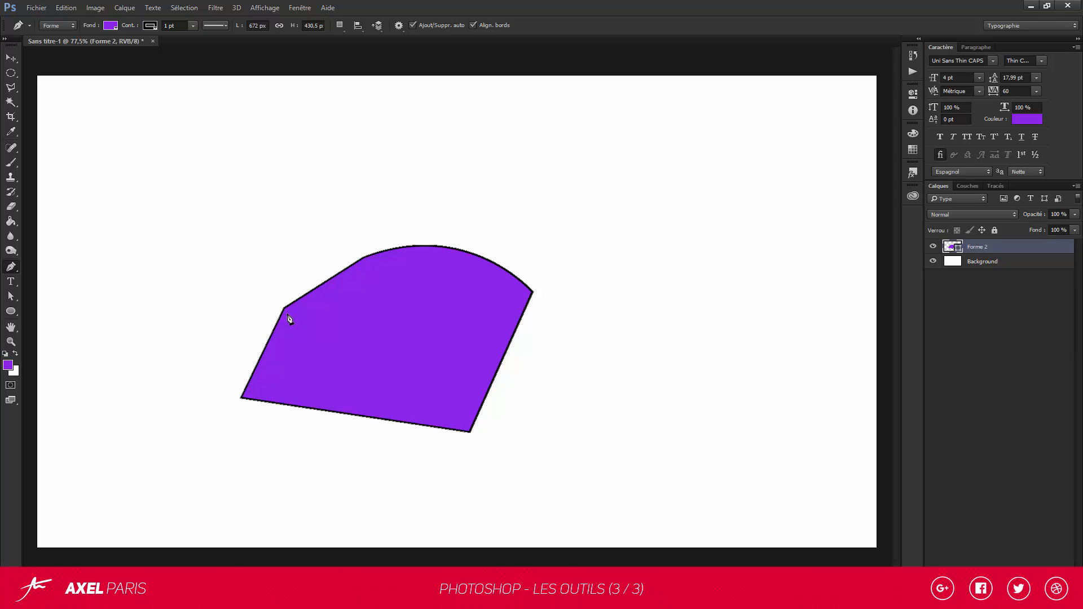
pyautogui.rightClick(11, 268)
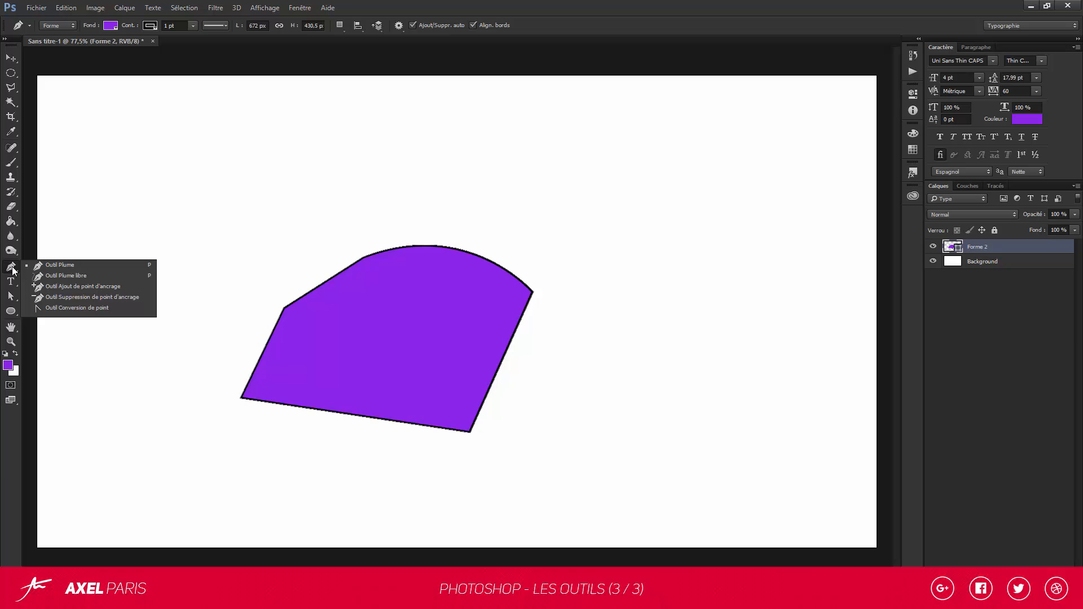
pyautogui.click(57, 290)
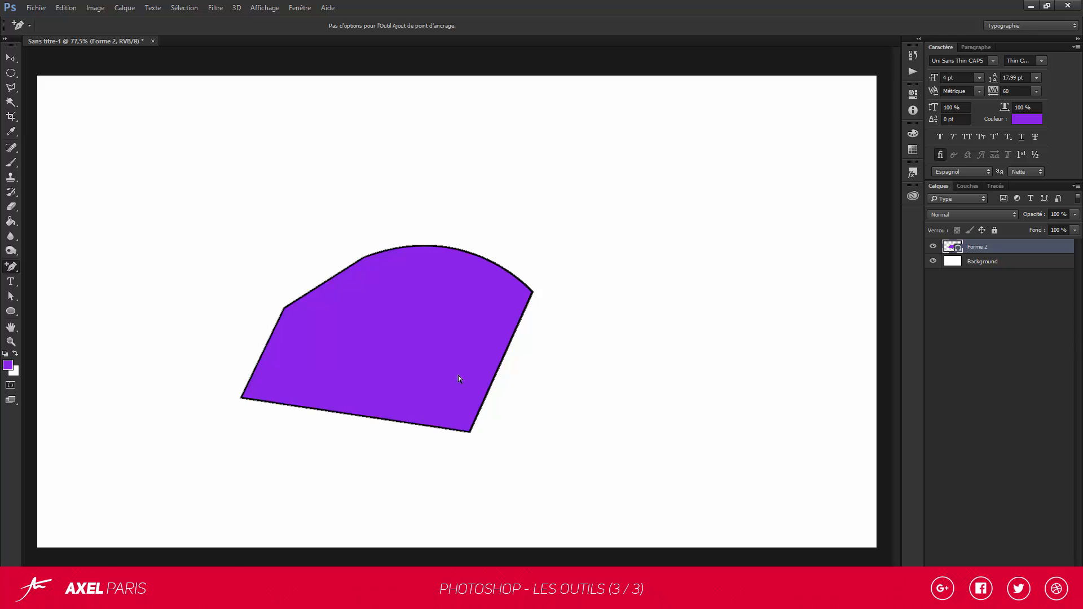
pyautogui.click(504, 359)
pyautogui.moveTo(501, 362); pyautogui.dragTo(643, 414)
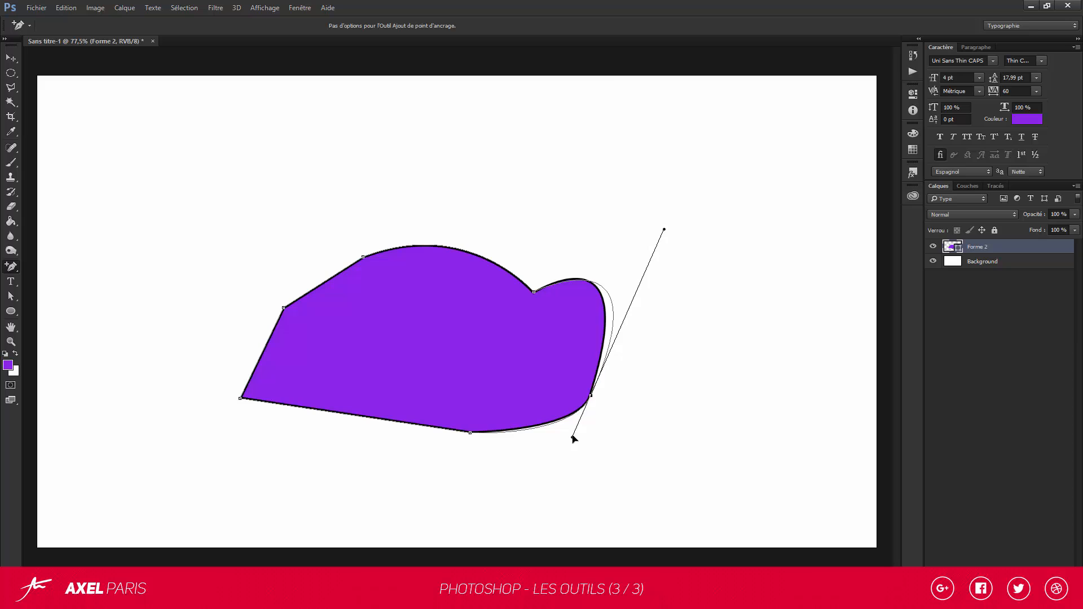
pyautogui.moveTo(573, 438); pyautogui.dragTo(544, 499)
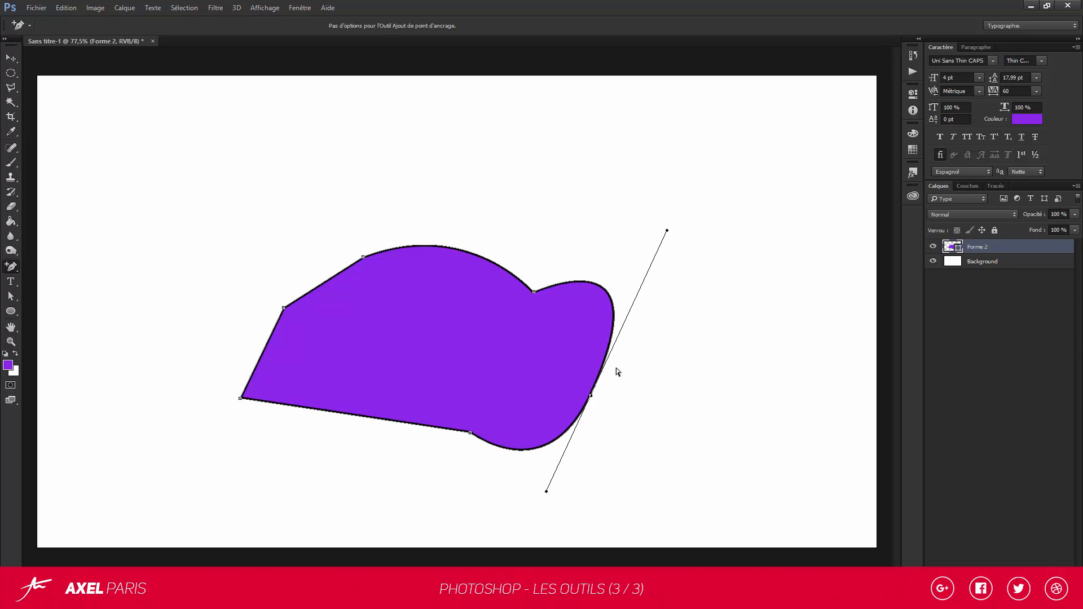
pyautogui.moveTo(594, 396); pyautogui.dragTo(664, 407)
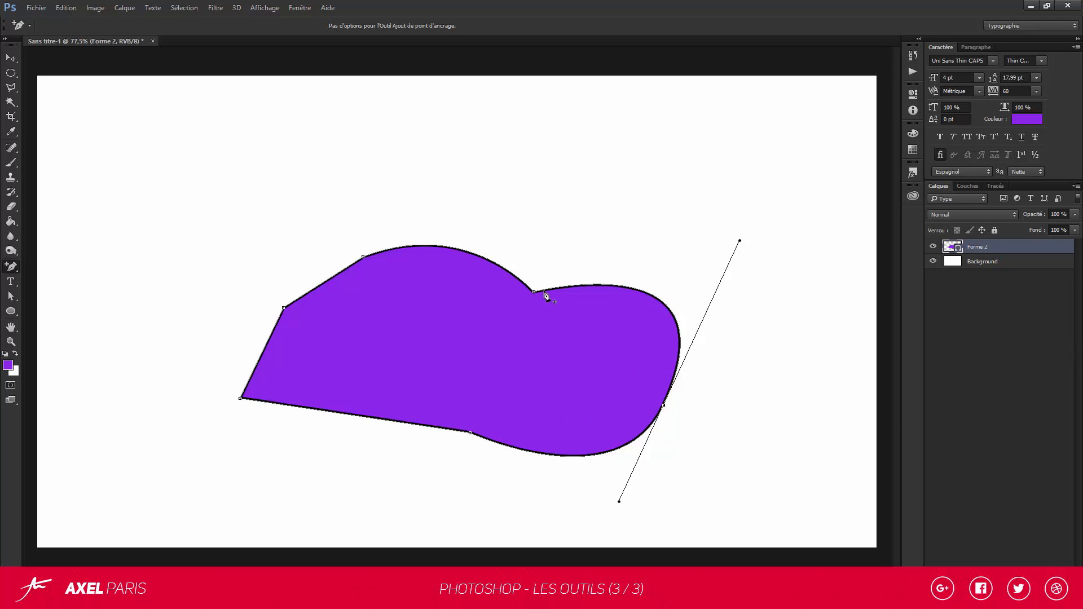
# - Convert the smooth anchor of the right-hand bulge into a corner point, removing its handles, with the Convert Point tool
pyautogui.click(12, 273)
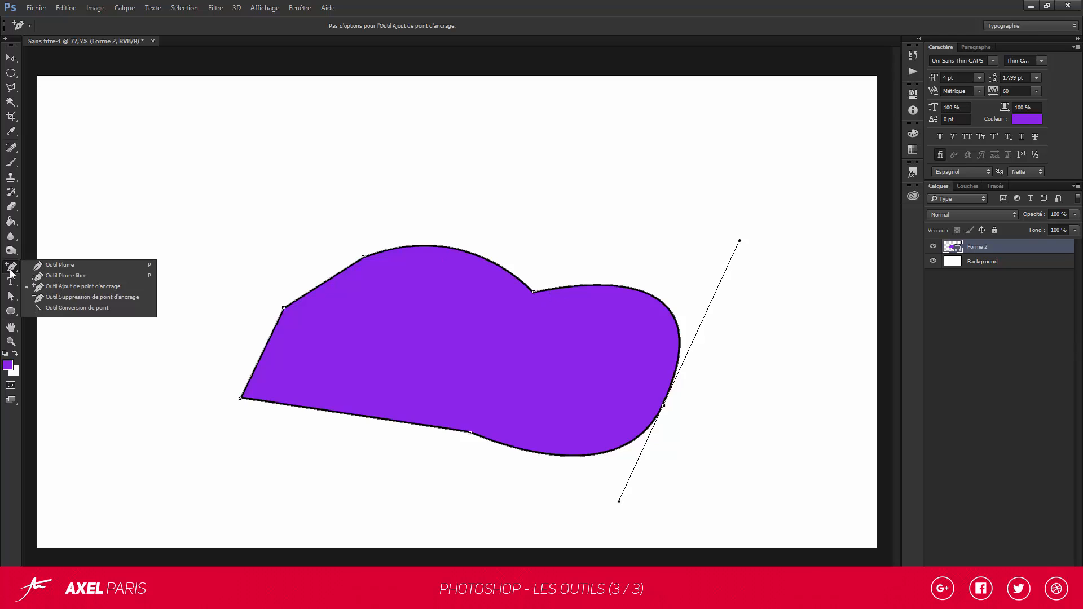
pyautogui.click(61, 308)
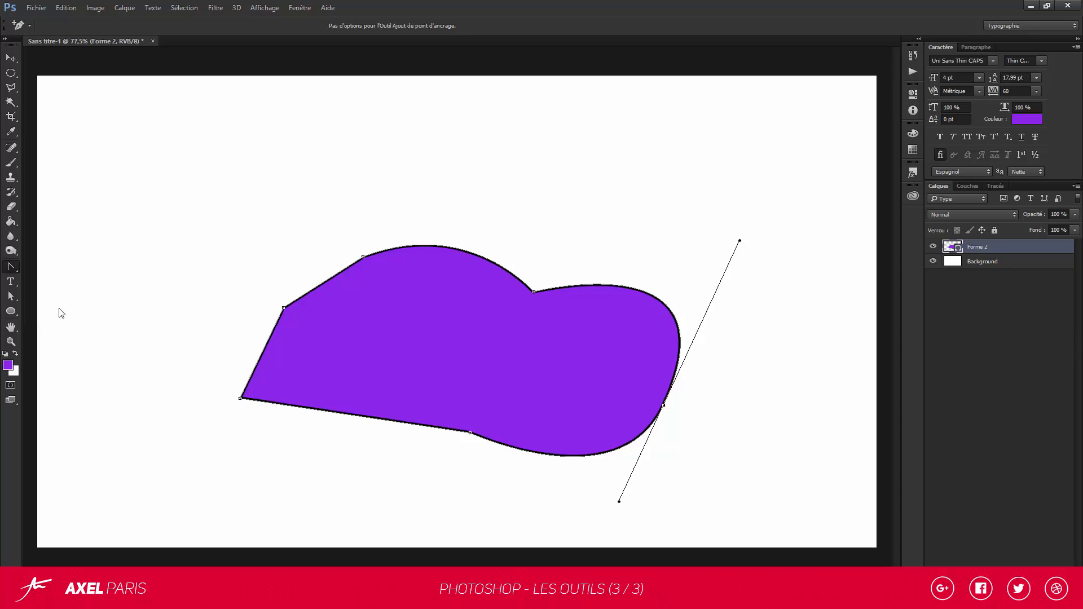
pyautogui.click(663, 405)
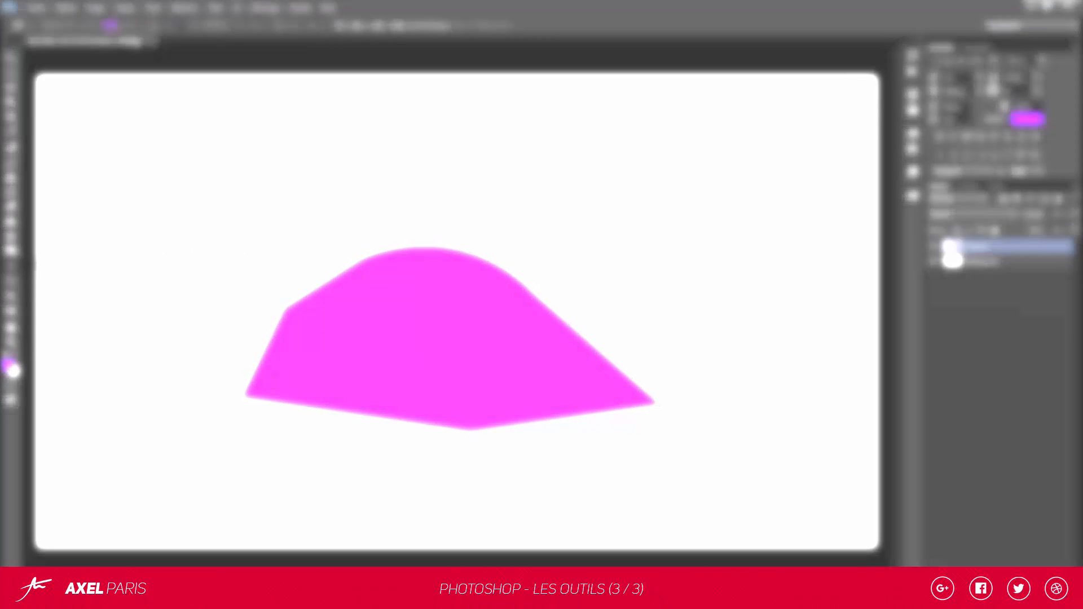
# - Change the shape's fill colour from purple to blue by shifting only the hue in the colour picker
pyautogui.click(110, 26)
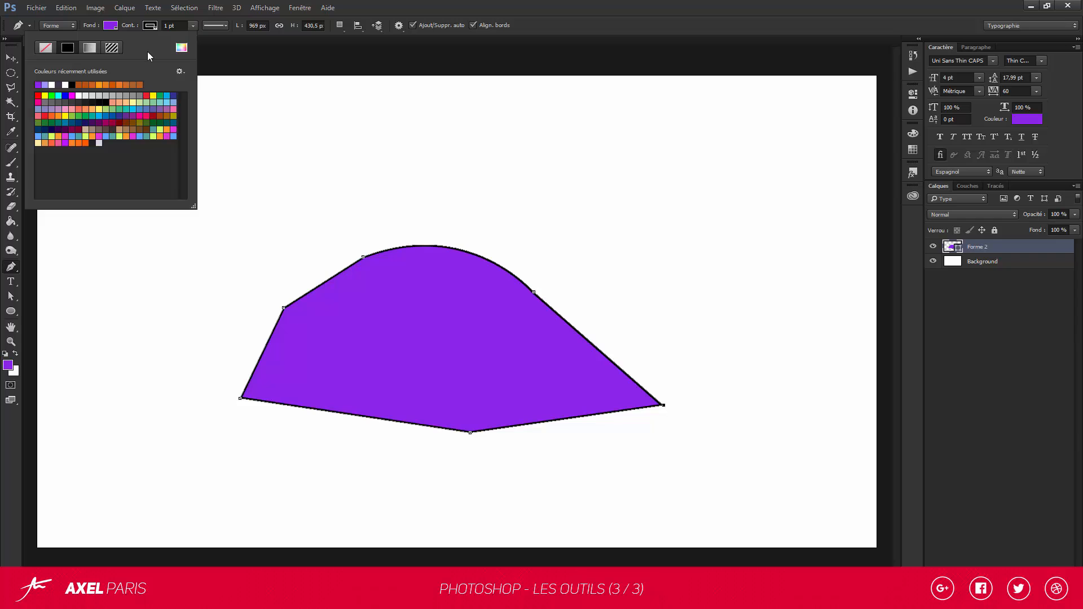
pyautogui.click(181, 48)
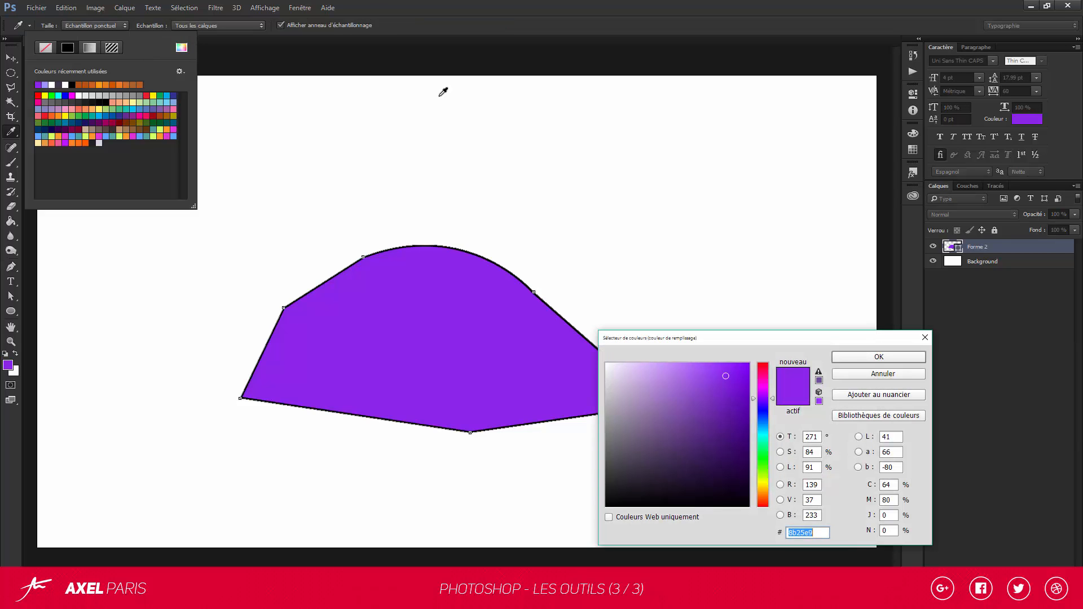
pyautogui.click(765, 422)
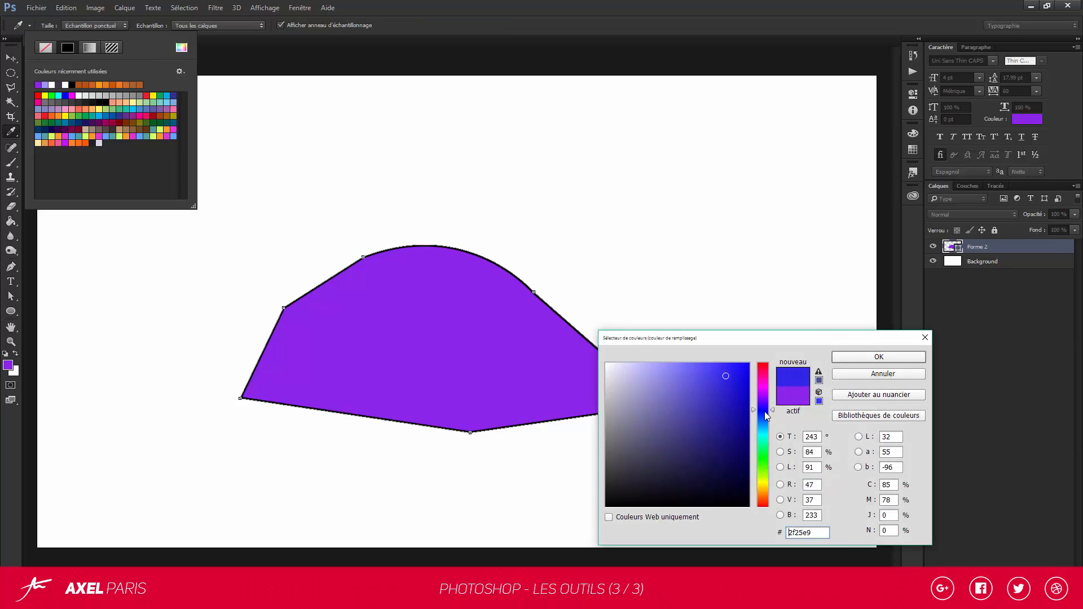
pyautogui.click(879, 357)
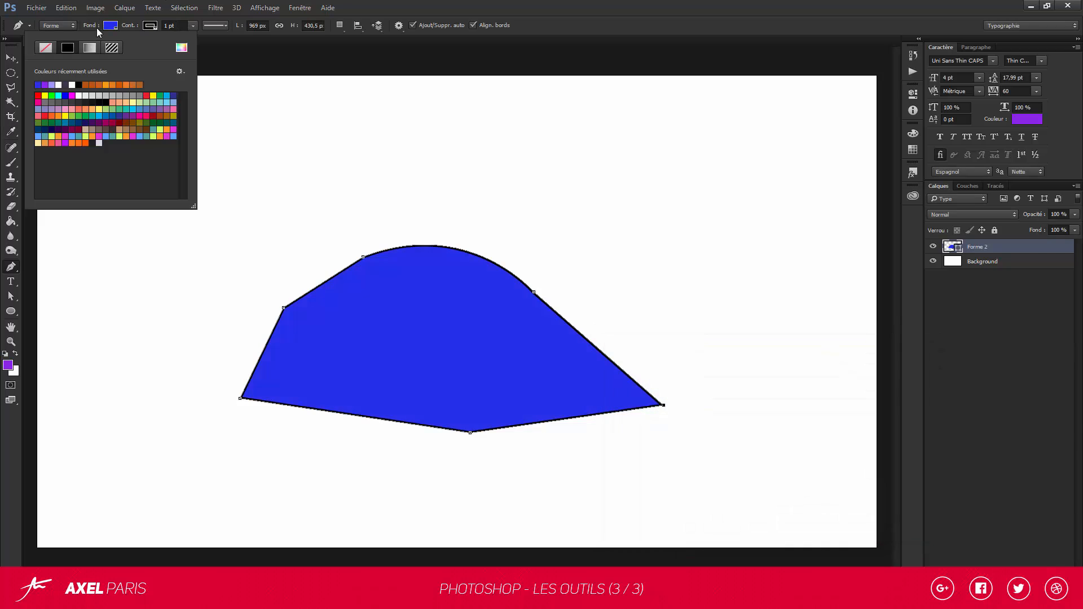
# - Try a black-to-white linear gradient and a diagonal-line pattern as the shape's fill, ending with no fill
pyautogui.click(147, 26)
pyautogui.click(107, 26)
pyautogui.click(45, 47)
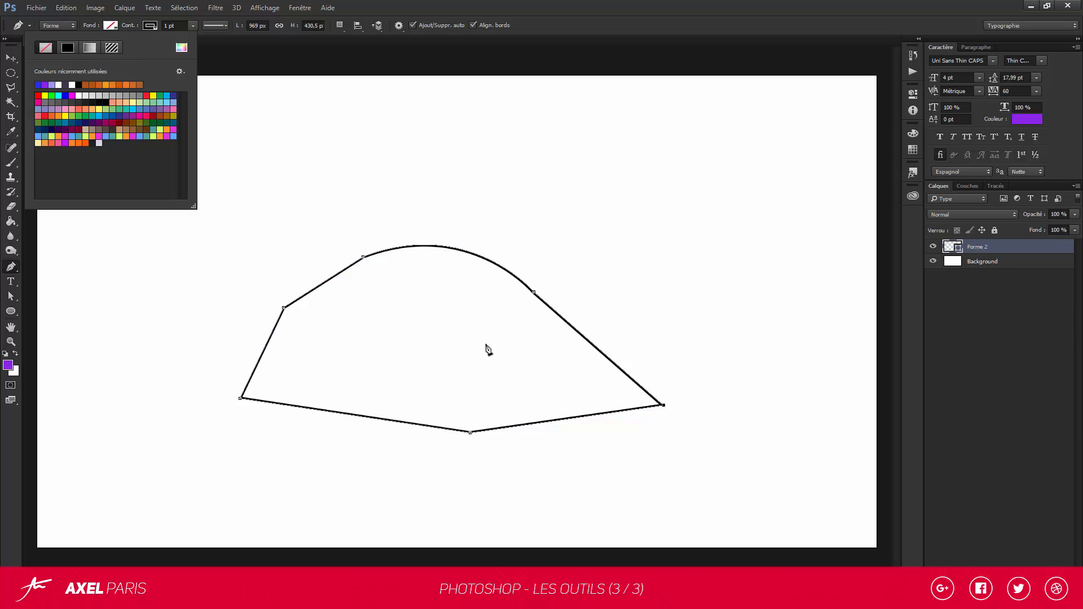
pyautogui.click(91, 49)
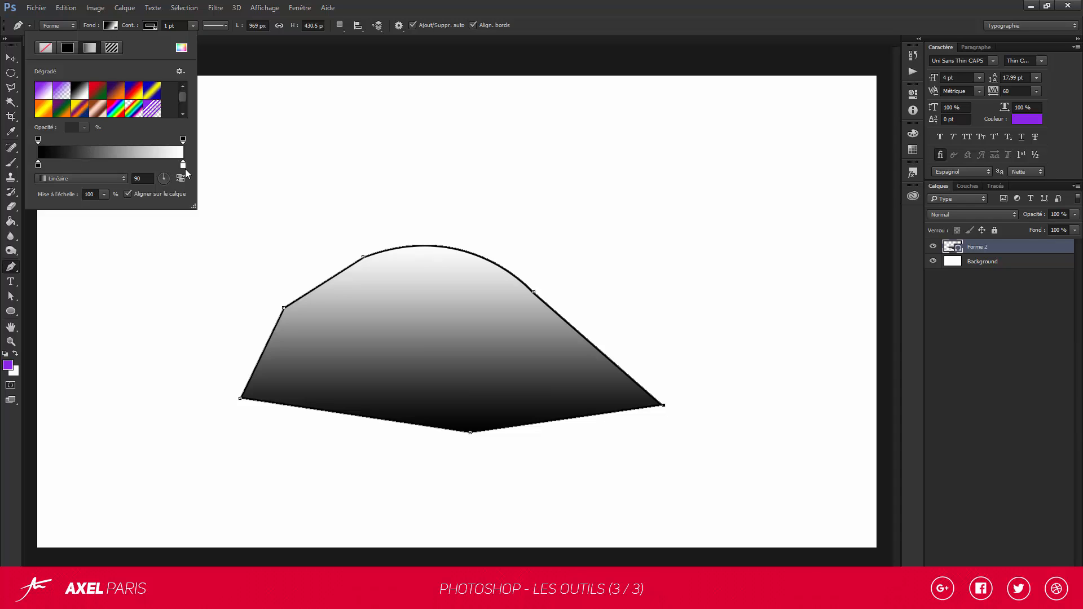
pyautogui.click(111, 48)
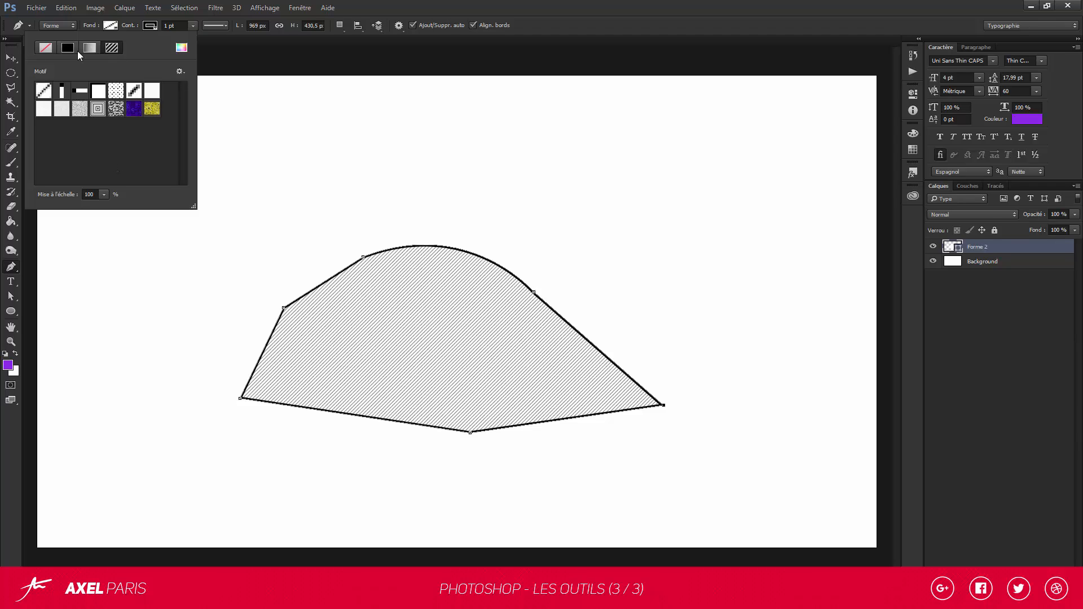
pyautogui.click(49, 48)
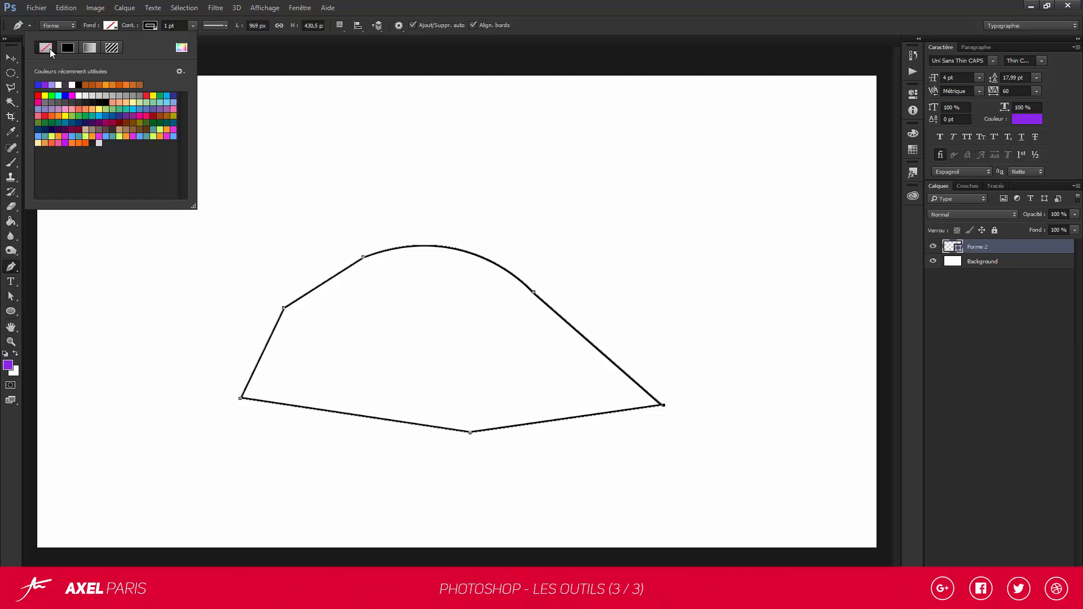
pyautogui.click(113, 26)
# - Set the shape's stroke colour to orange and its line style to dashed
pyautogui.click(150, 26)
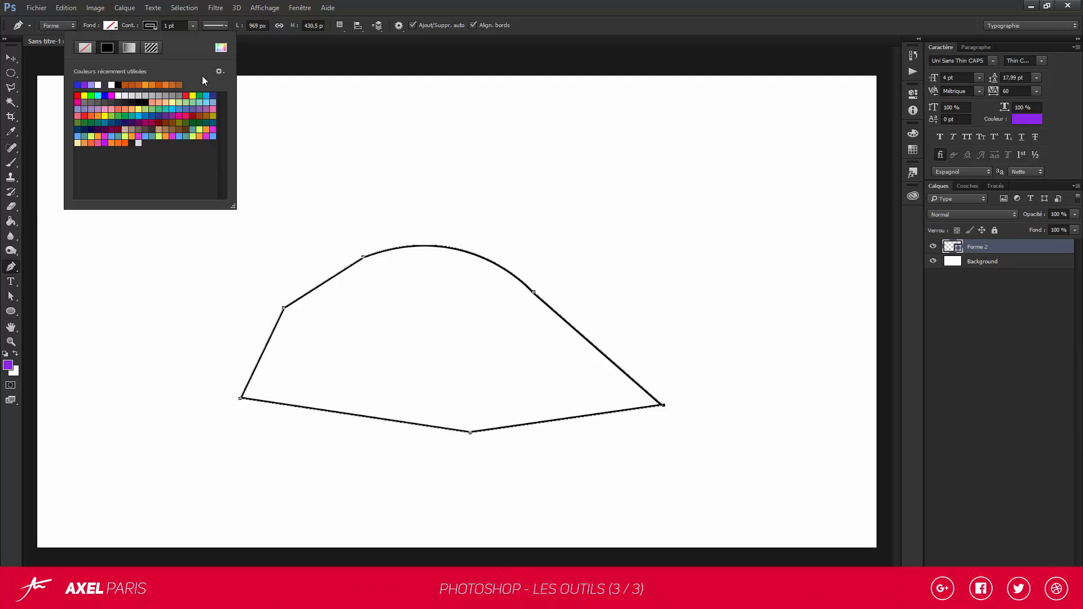
pyautogui.click(149, 84)
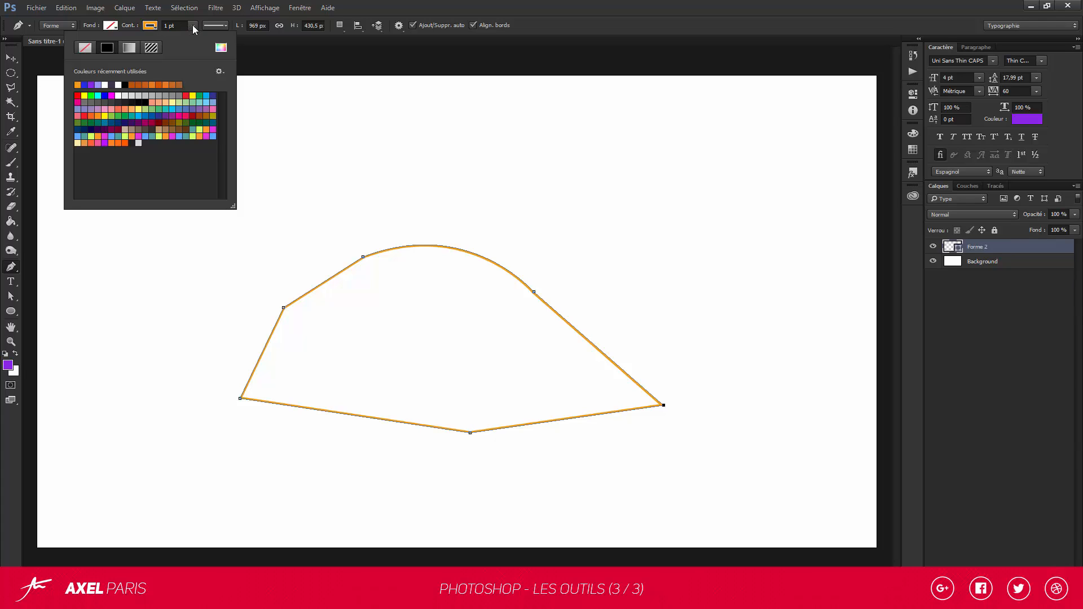
pyautogui.click(213, 25)
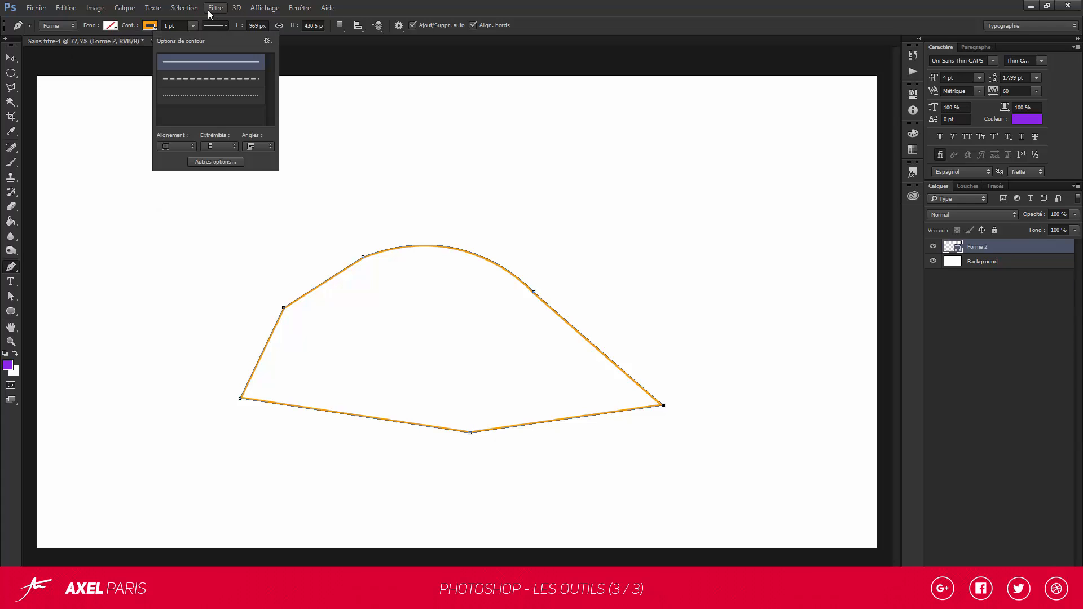
pyautogui.click(193, 79)
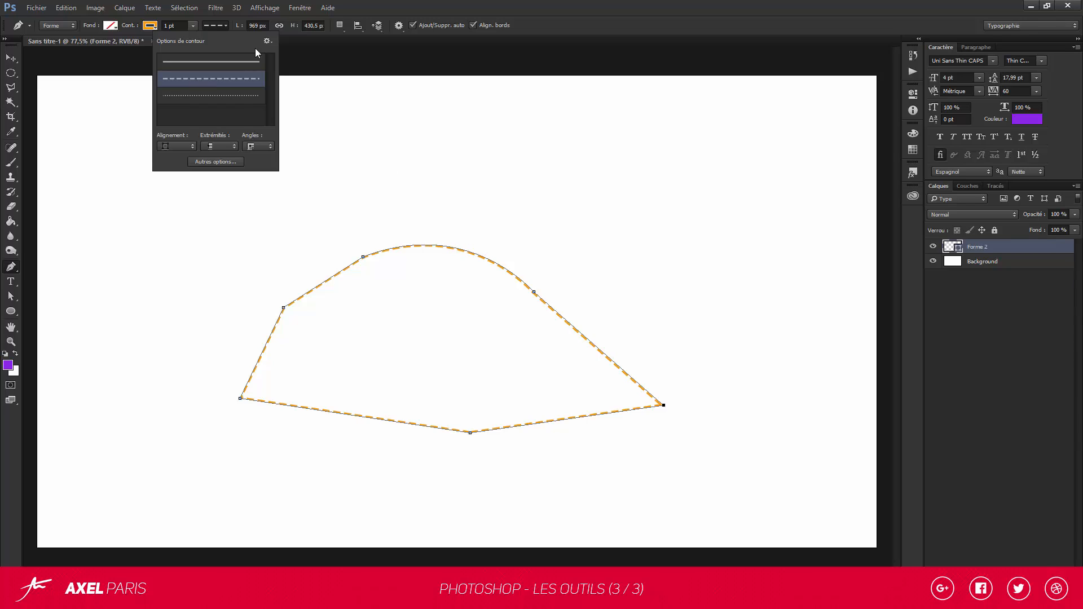
pyautogui.click(347, 55)
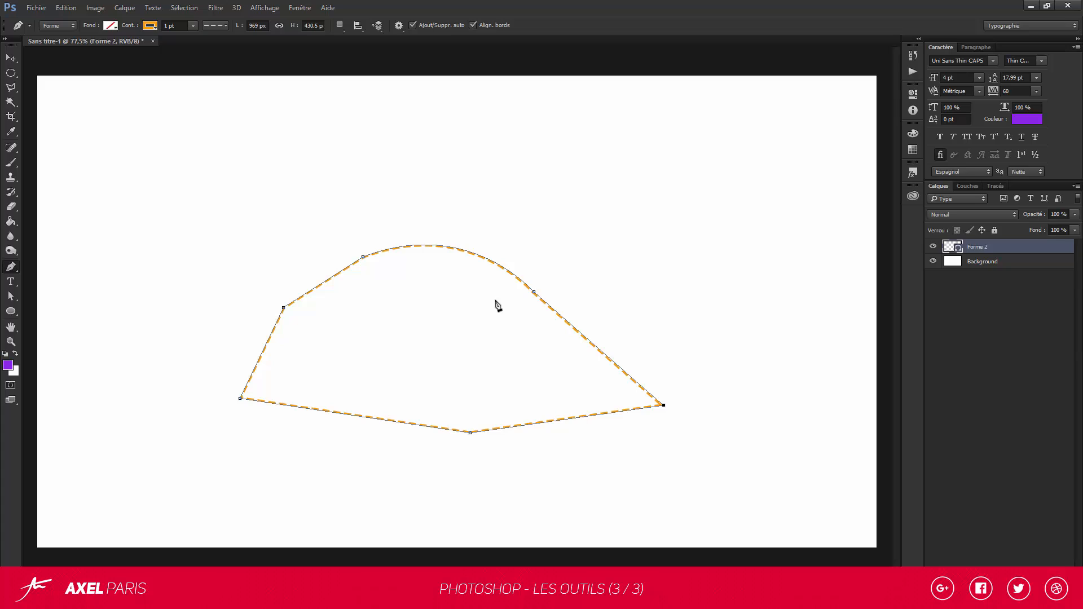
# - Draw a roughly square marquee above and right of the dashed shape, fill it with purple on a new layer and deselect
pyautogui.press('v')
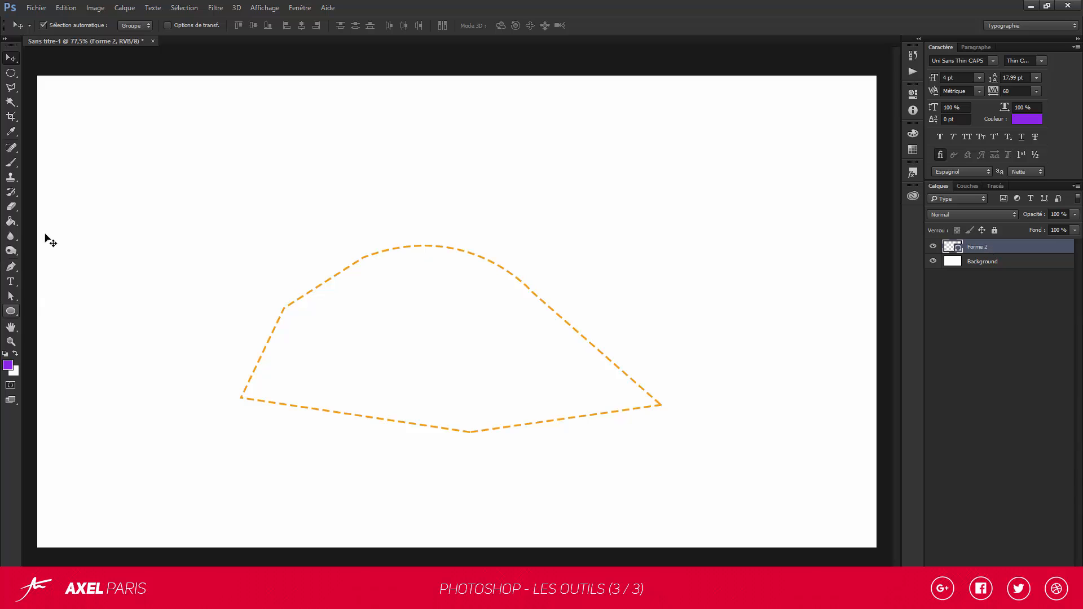
pyautogui.moveTo(11, 74); pyautogui.dragTo(45, 72)
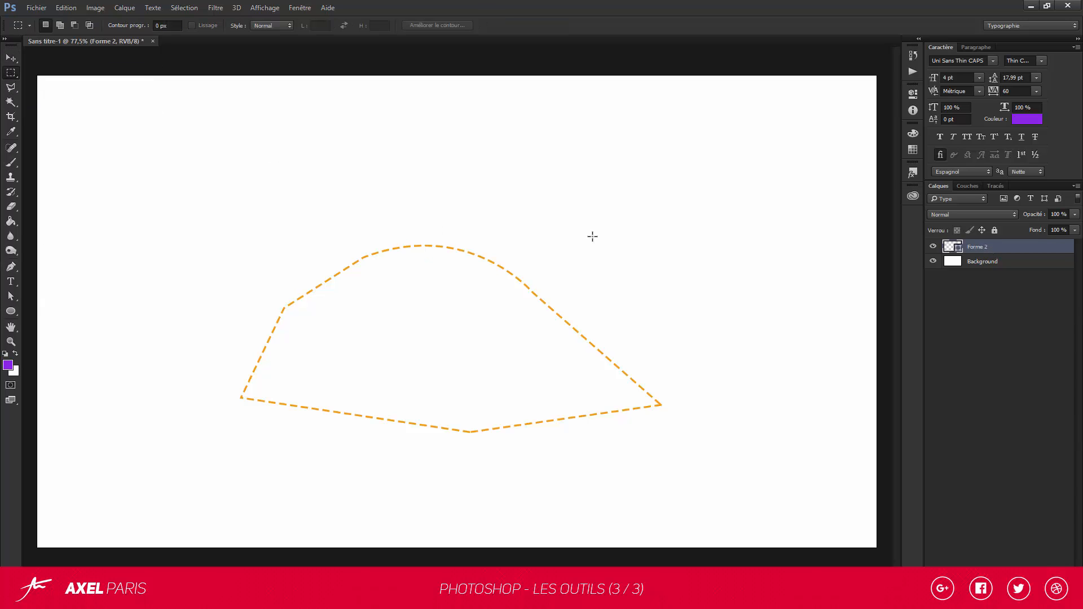
pyautogui.moveTo(664, 157); pyautogui.dragTo(782, 270)
pyautogui.hotkey('ctrl', 'shift', 'alt', 'n')
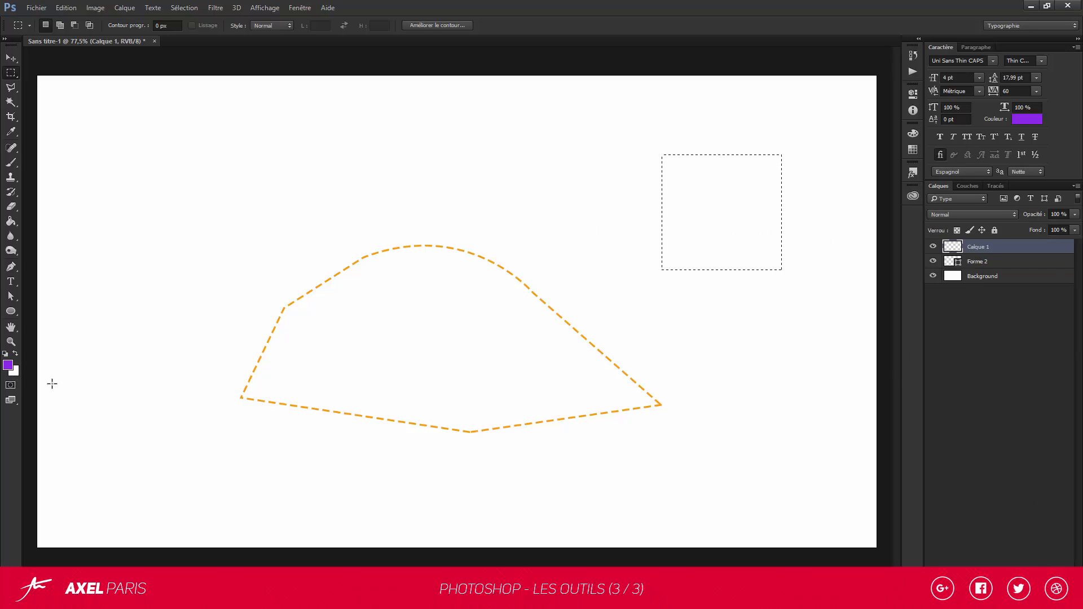
pyautogui.hotkey('alt', 'BackSpace')
pyautogui.hotkey('ctrl', 'd')
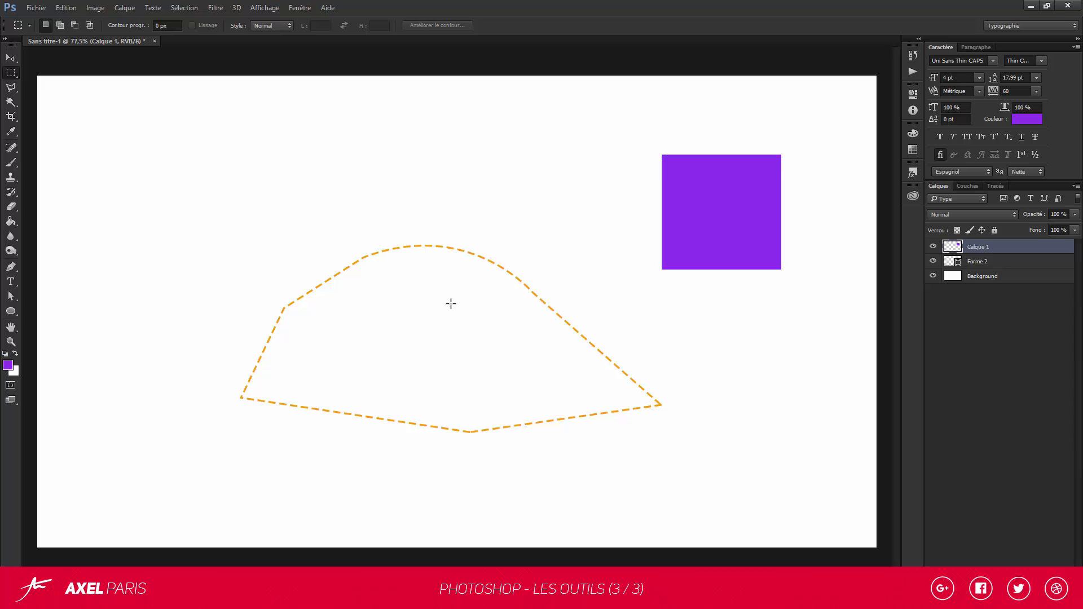
# - Move the purple square slightly and scale it down with Free Transform to about 3 px wide
pyautogui.click(11, 57)
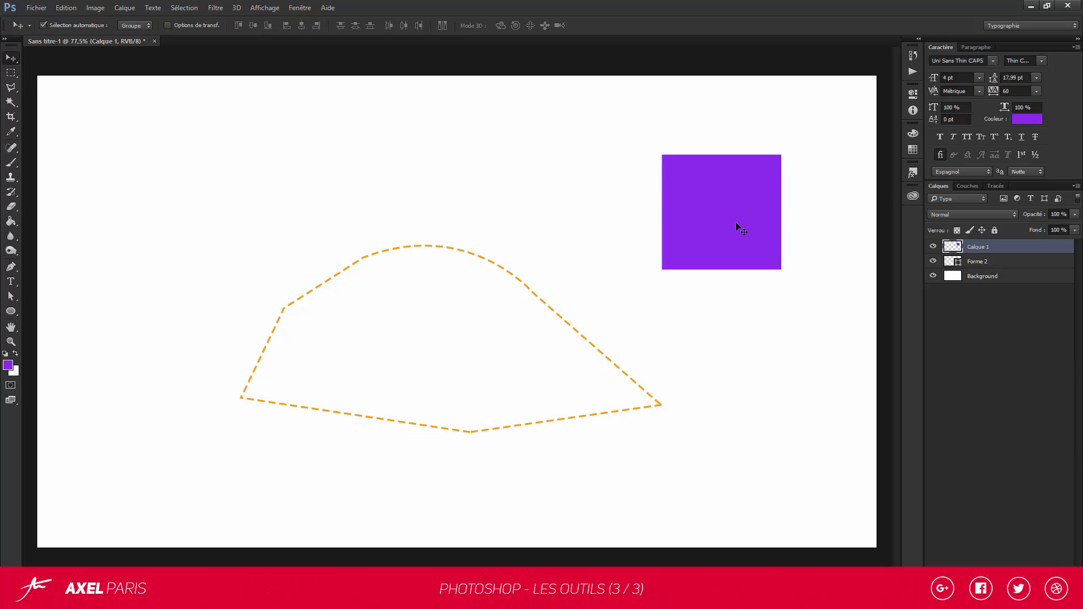
pyautogui.moveTo(736, 223); pyautogui.dragTo(706, 233)
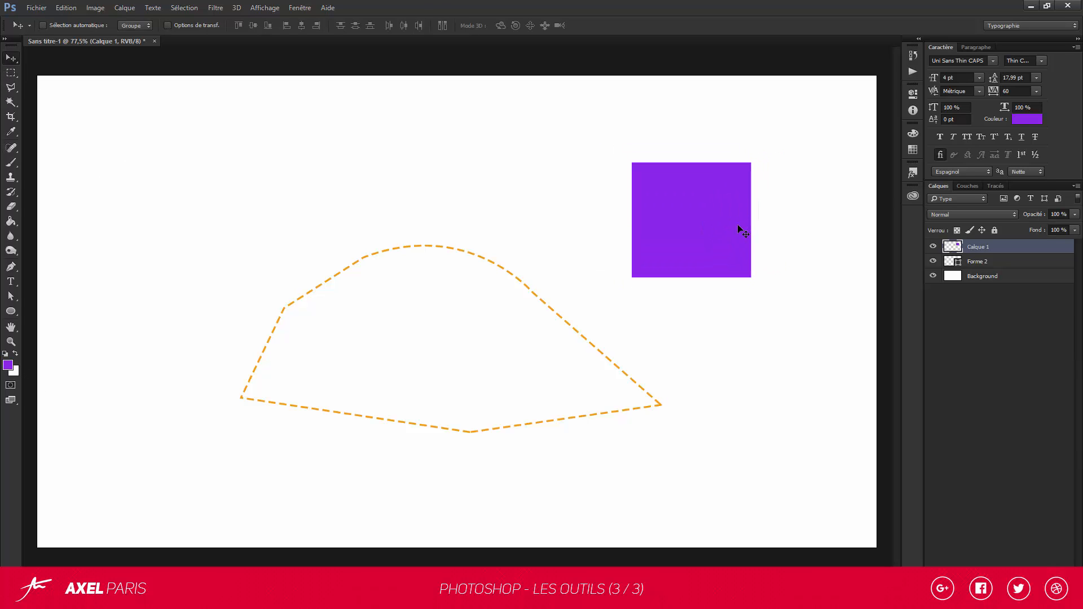
pyautogui.hotkey('ctrl', 't')
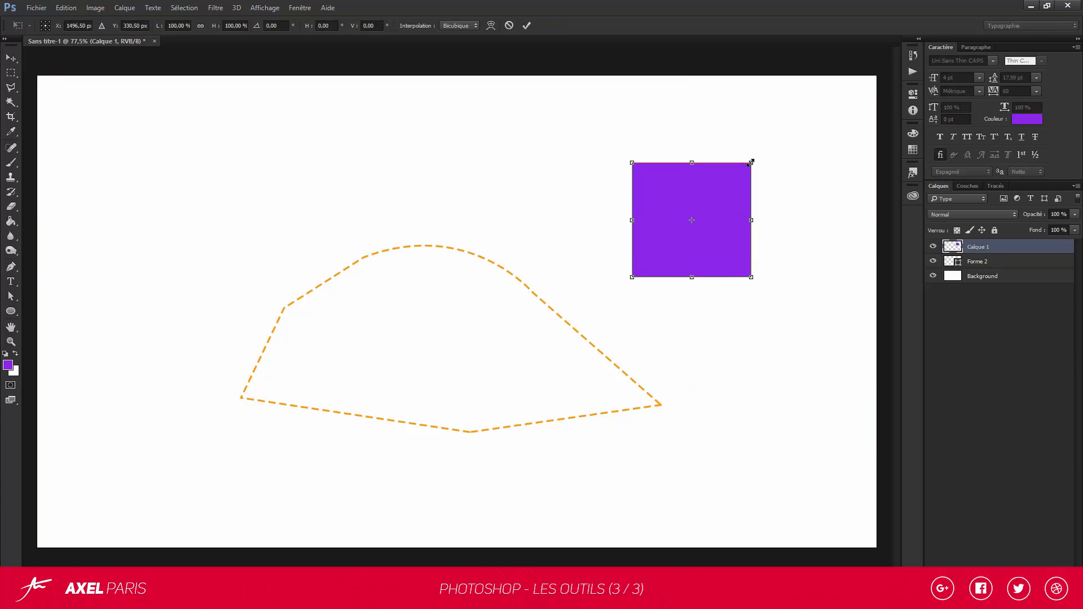
pyautogui.moveTo(750, 162); pyautogui.dragTo(637, 275)
pyautogui.scroll(20, 637, 268)
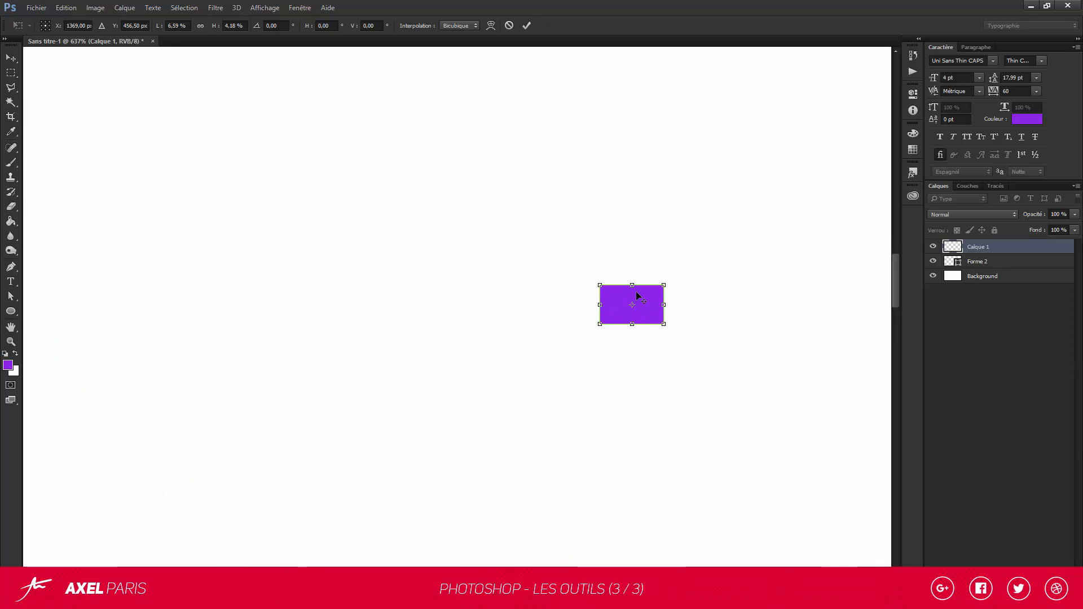
pyautogui.scroll(8, 638, 294)
pyautogui.moveTo(717, 269); pyautogui.dragTo(556, 353)
pyautogui.press('Return')
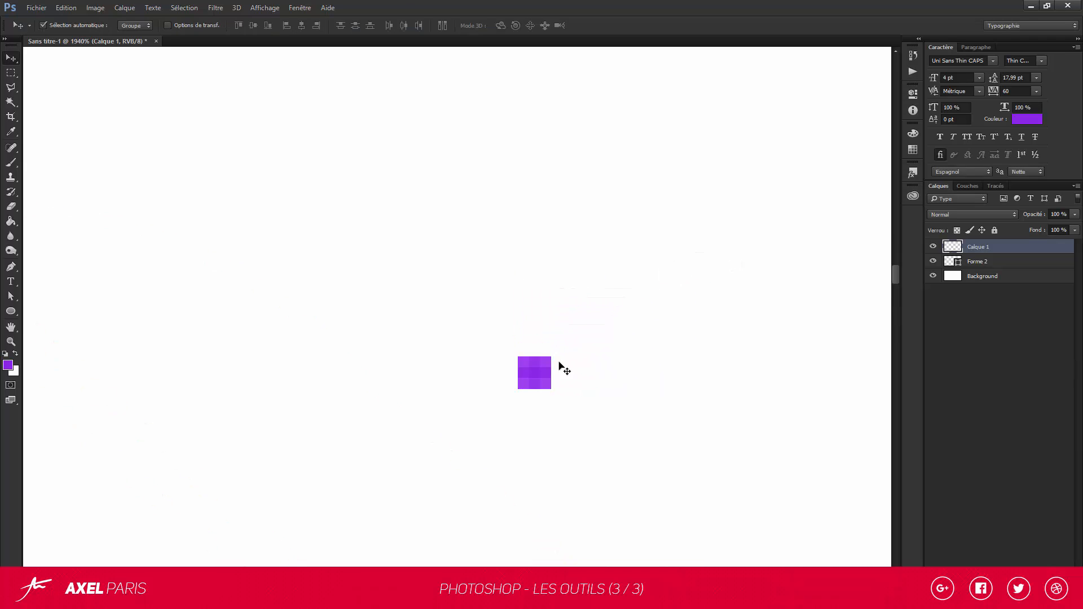
# - Enlarge the tiny purple square beyond its original size with Free Transform, and delete its Calque 1 layer
pyautogui.scroll(-15, 558, 368)
pyautogui.scroll(-5, 615, 291)
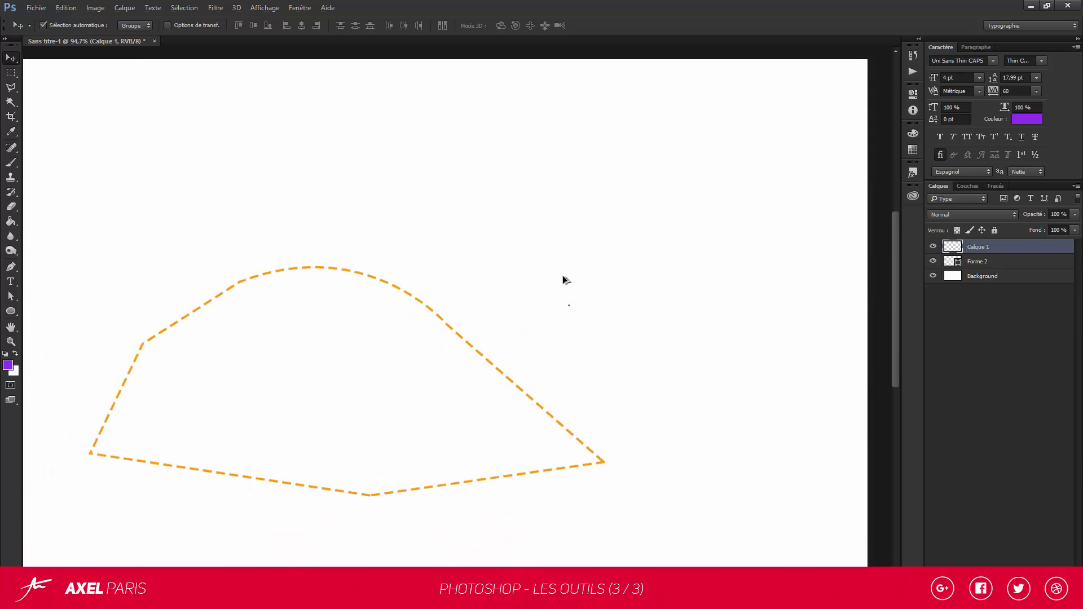
pyautogui.scroll(2, 631, 316)
pyautogui.scroll(-1, 527, 324)
pyautogui.scroll(4, 477, 306)
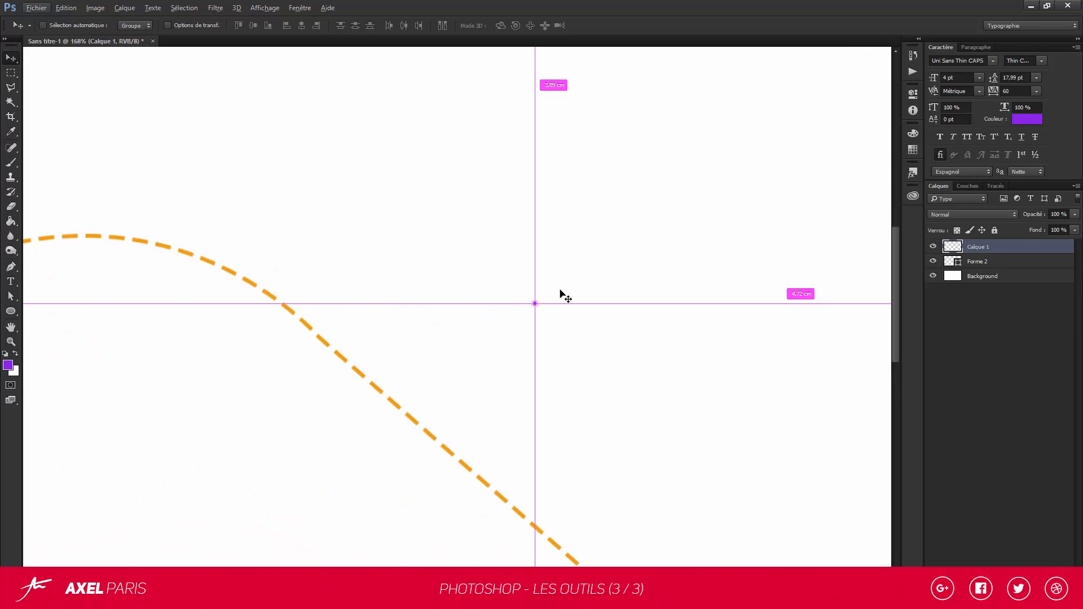
pyautogui.hotkey('ctrl', 't')
pyautogui.moveTo(537, 301); pyautogui.dragTo(768, 73)
pyautogui.scroll(-4, 520, 372)
pyautogui.scroll(-1, 516, 326)
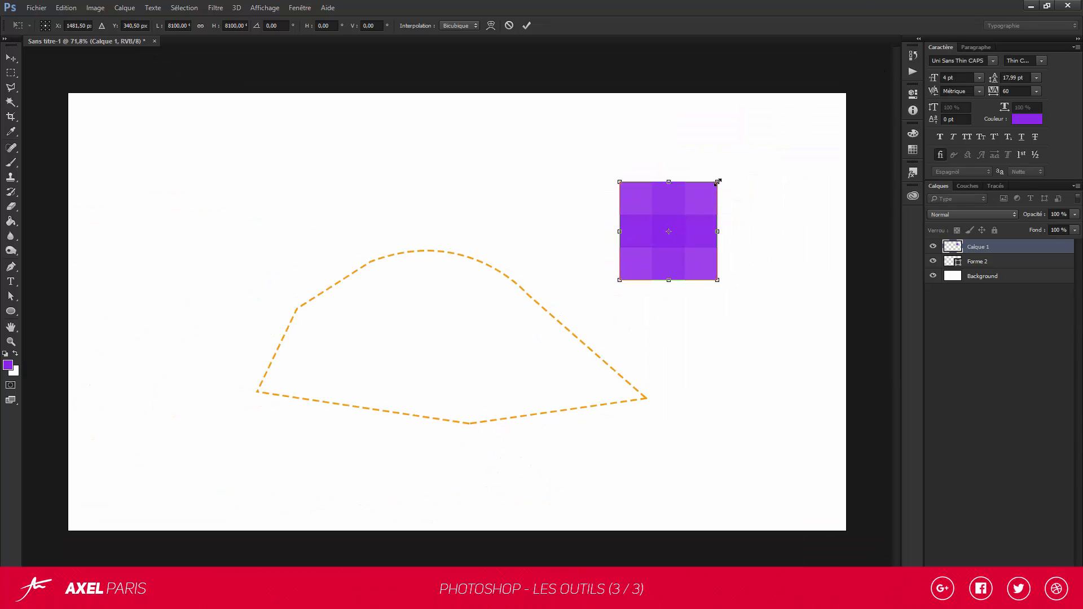
pyautogui.moveTo(717, 182); pyautogui.dragTo(795, 105)
pyautogui.moveTo(748, 174); pyautogui.dragTo(723, 224)
pyautogui.press('Return')
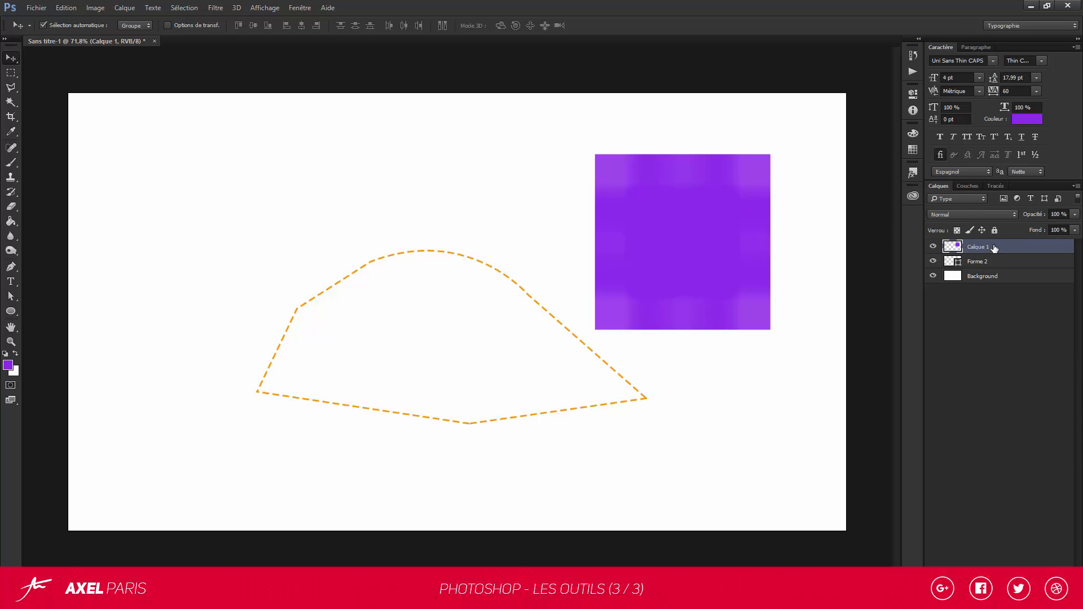
pyautogui.press('Delete')
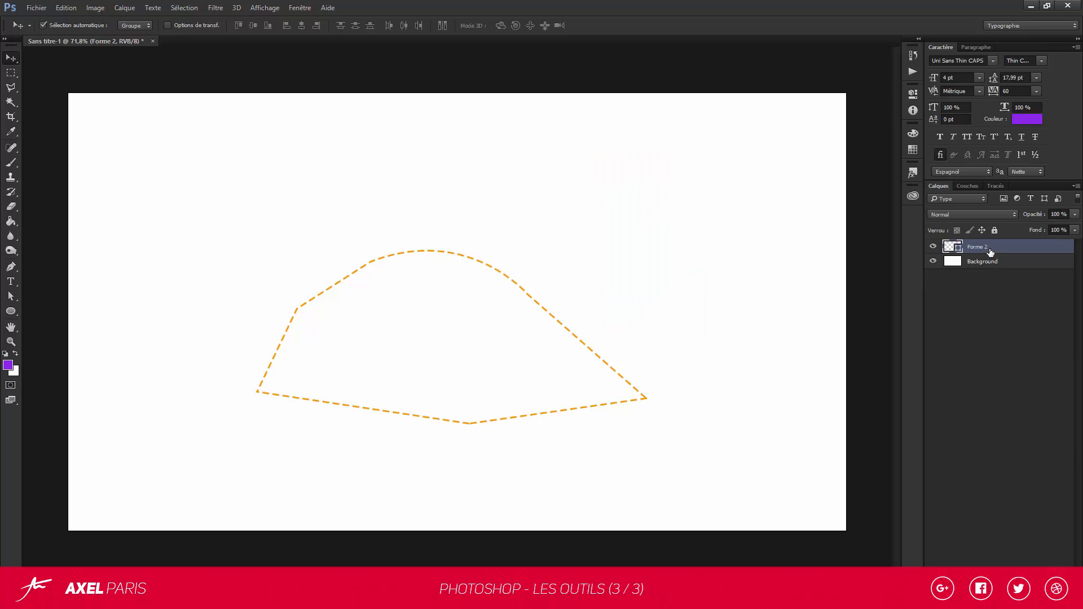
# - Shrink the dashed vector shape to a tiny size with Free Transform and inspect it up close
pyautogui.hotkey('ctrl', 't')
pyautogui.moveTo(649, 250); pyautogui.dragTo(271, 416)
pyautogui.press('Return')
pyautogui.scroll(5, 276, 427)
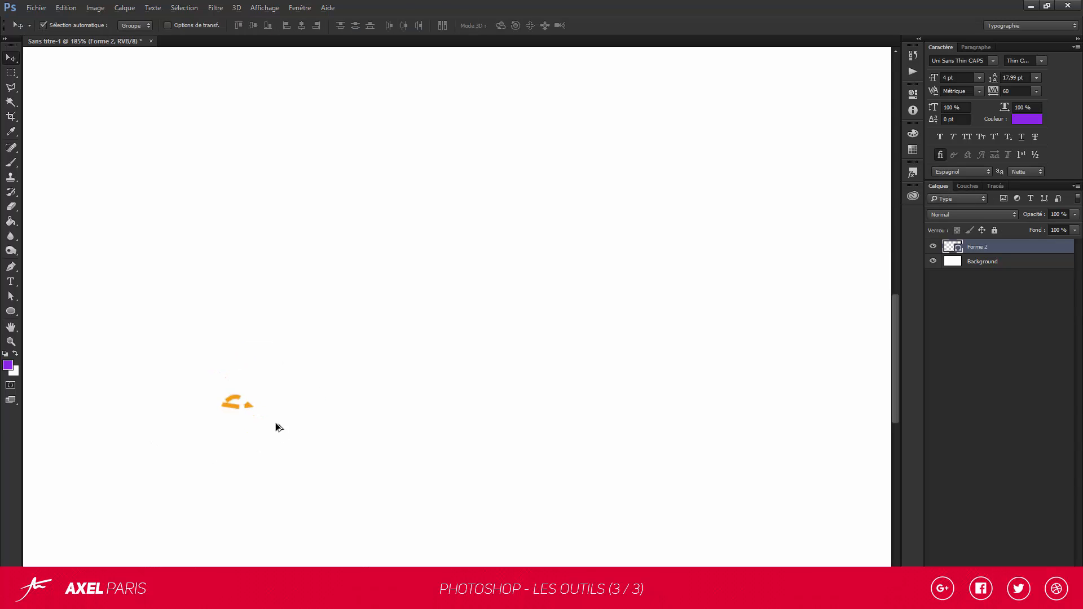
pyautogui.scroll(-5, 237, 416)
# - Enlarge the tiny vector shape with Free Transform to about 1566 px wide and 706 px high
pyautogui.hotkey('ctrl', 't')
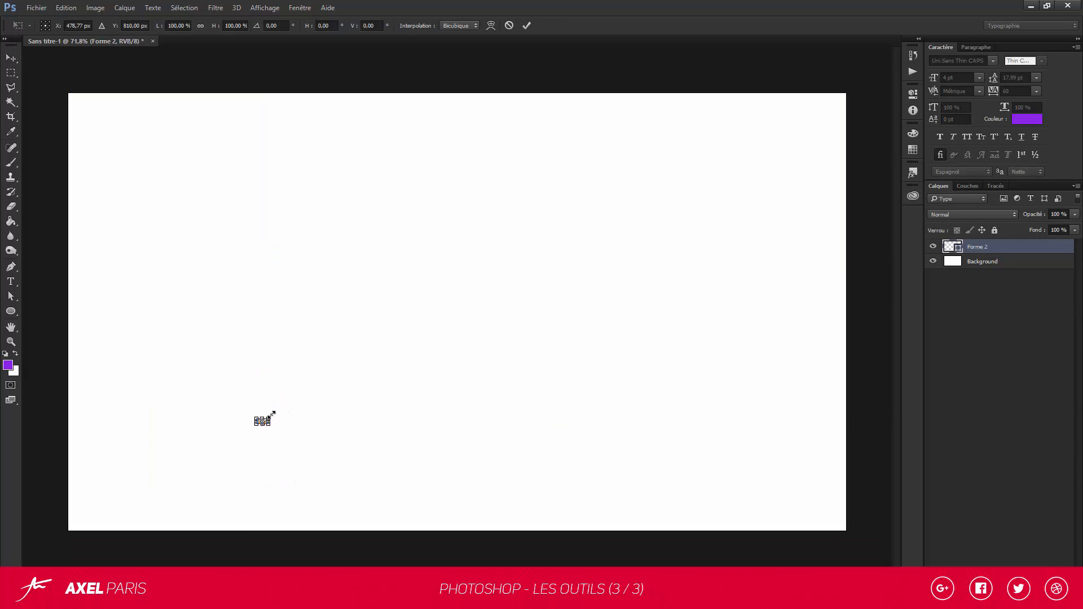
pyautogui.moveTo(271, 414); pyautogui.dragTo(752, 164)
pyautogui.press('Return')
pyautogui.scroll(-1, 524, 345)
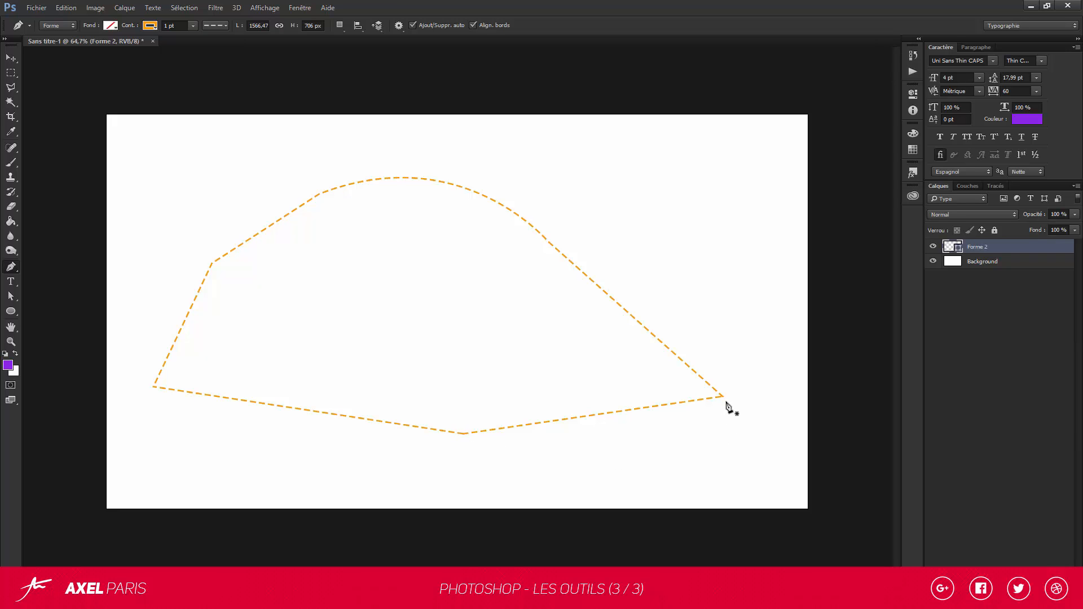
# - Pull the shape's right corner anchor inward with the Direct Selection tool, narrowing the shape to about 1466 px
pyautogui.click(13, 295)
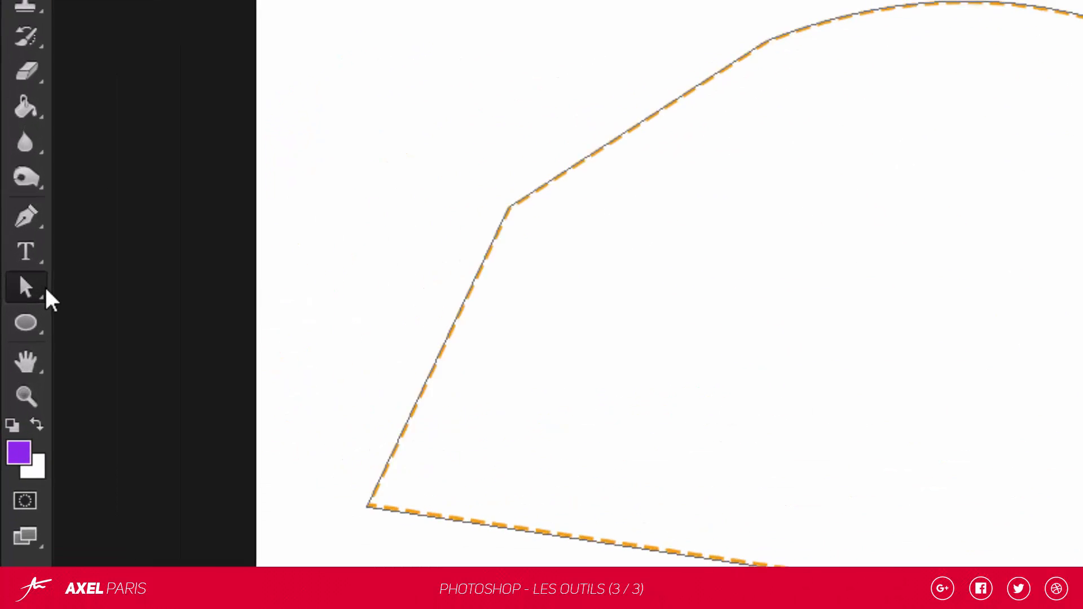
pyautogui.click(19, 300)
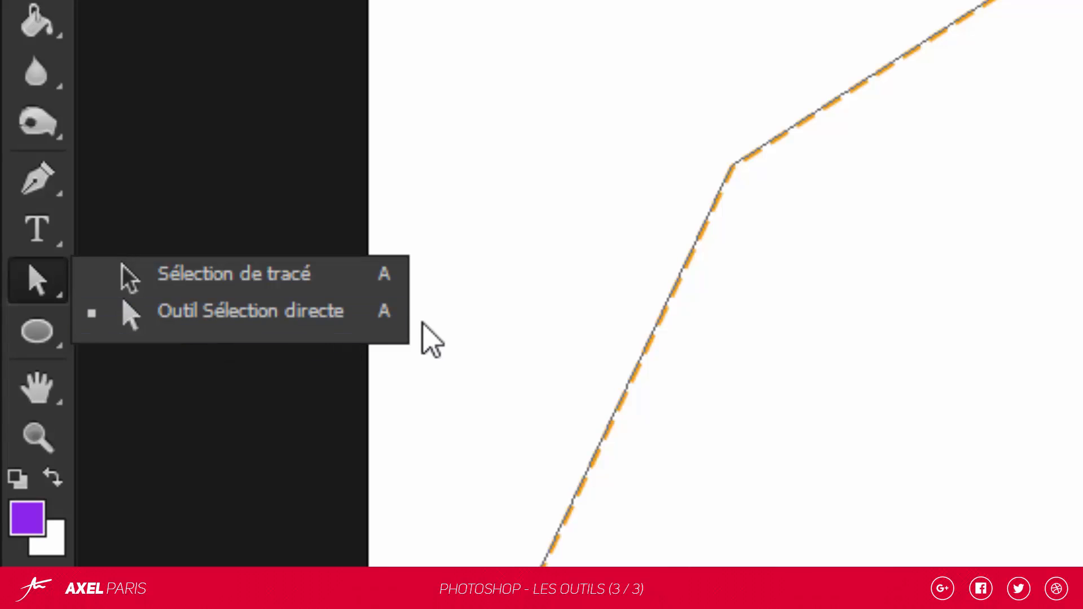
pyautogui.click(398, 320)
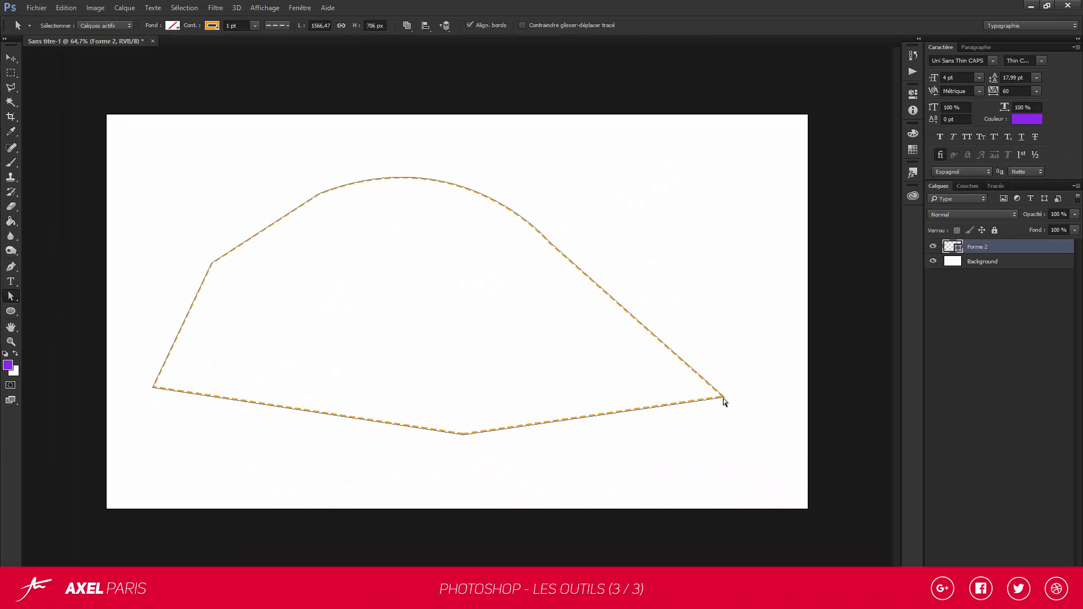
pyautogui.moveTo(757, 320); pyautogui.dragTo(708, 415)
pyautogui.moveTo(726, 397); pyautogui.dragTo(688, 392)
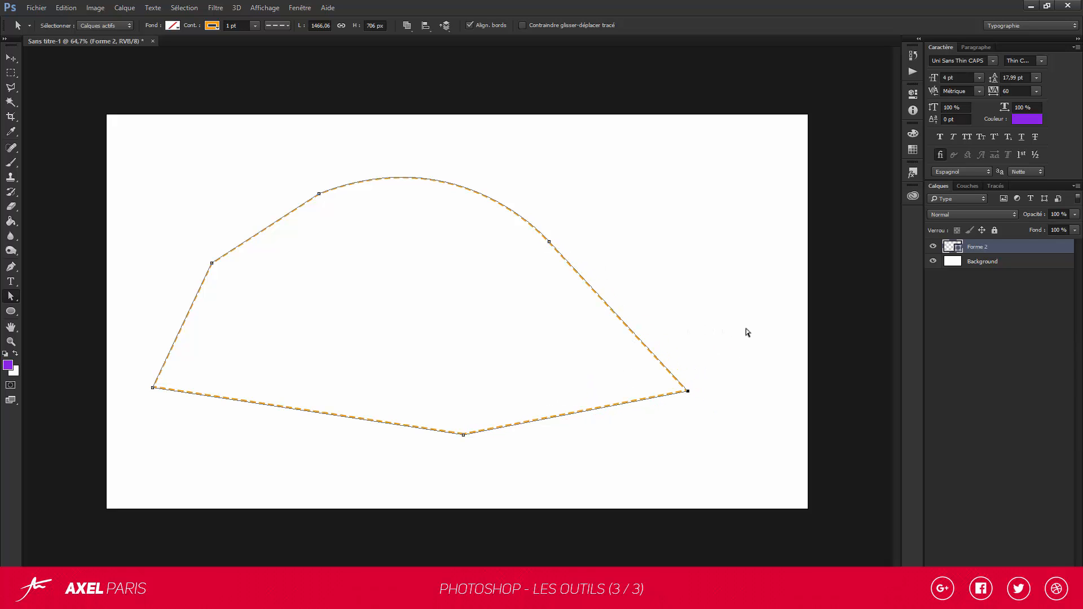
# - Reposition the lower corners and the curve's left anchor and handle, making the shape about 1479 px wide and 704 px high
pyautogui.moveTo(745, 329); pyautogui.dragTo(456, 398)
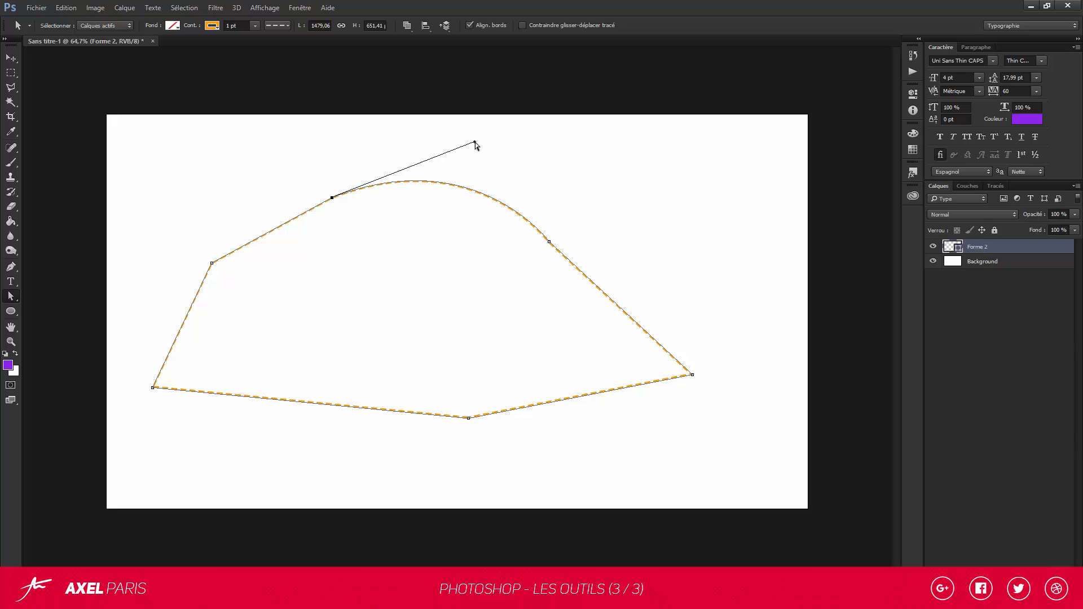
pyautogui.moveTo(475, 142)
pyautogui.mouseDown()
pyautogui.moveTo(524, 144)
pyautogui.moveTo(567, 112)
pyautogui.moveTo(438, 171)
pyautogui.moveTo(498, 143)
pyautogui.moveTo(467, 150)
pyautogui.moveTo(484, 147)
pyautogui.mouseUp()
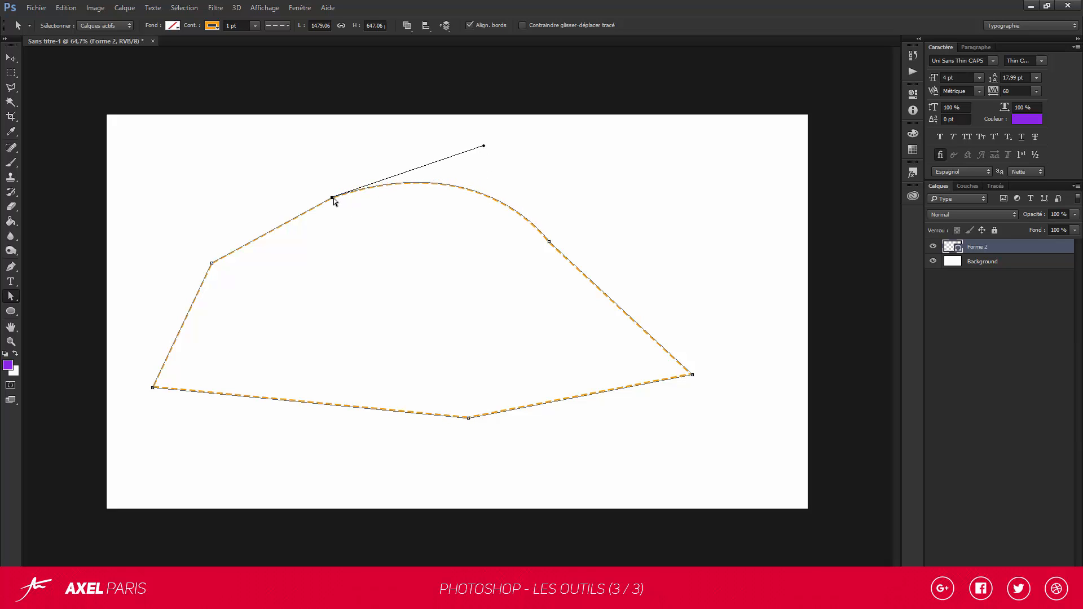
pyautogui.moveTo(333, 199); pyautogui.dragTo(344, 172)
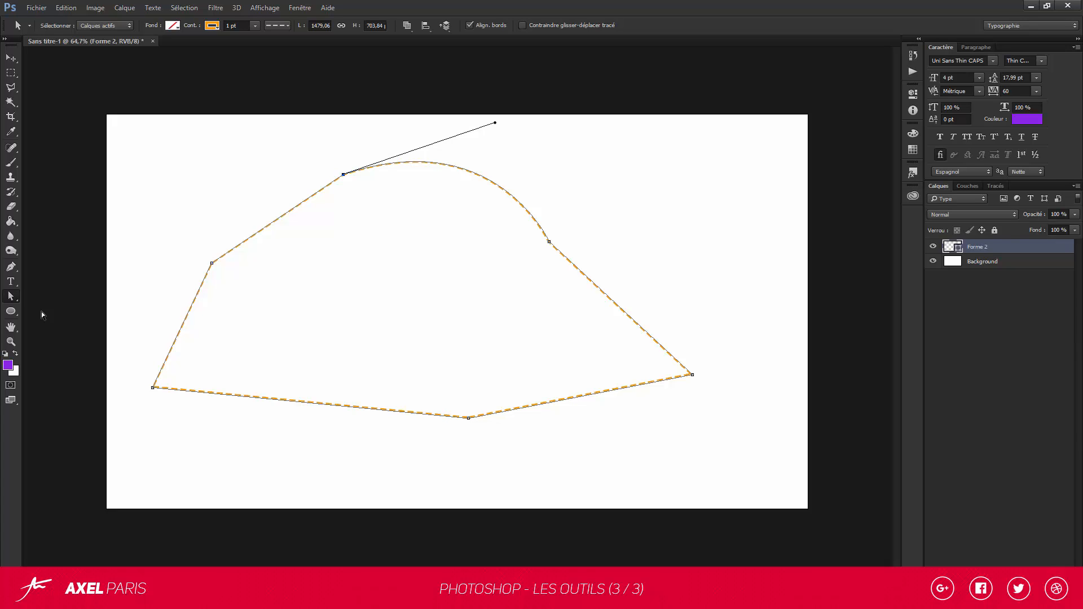
# - Move the whole path slightly up and to the right with the Path Selection tool
pyautogui.click(11, 296)
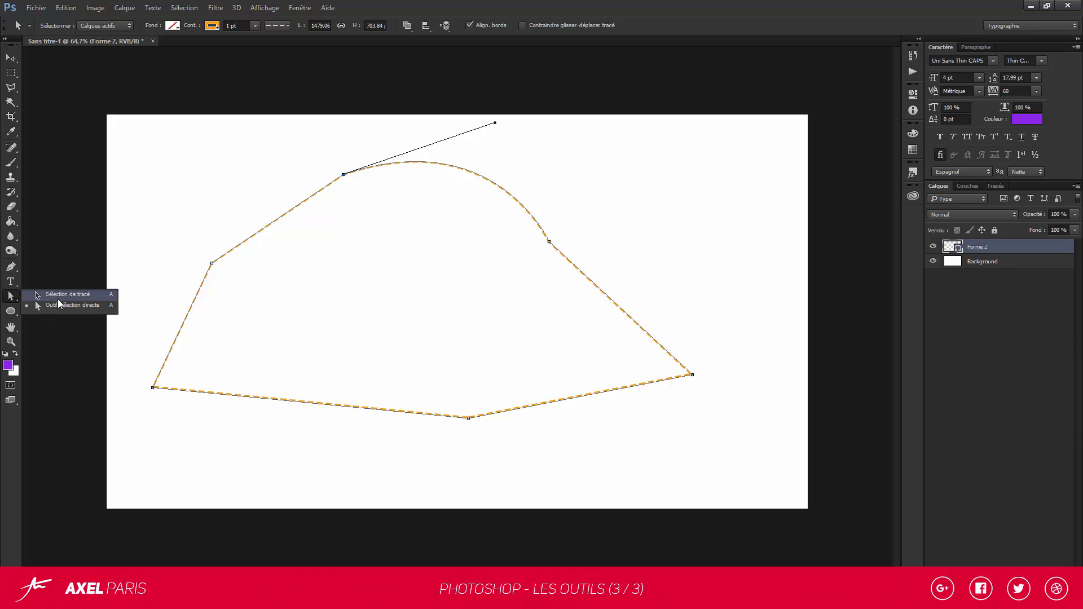
pyautogui.click(58, 304)
pyautogui.moveTo(551, 244)
pyautogui.mouseDown()
pyautogui.moveTo(578, 242)
pyautogui.moveTo(573, 234)
pyautogui.moveTo(589, 261)
pyautogui.moveTo(561, 239)
pyautogui.mouseUp()
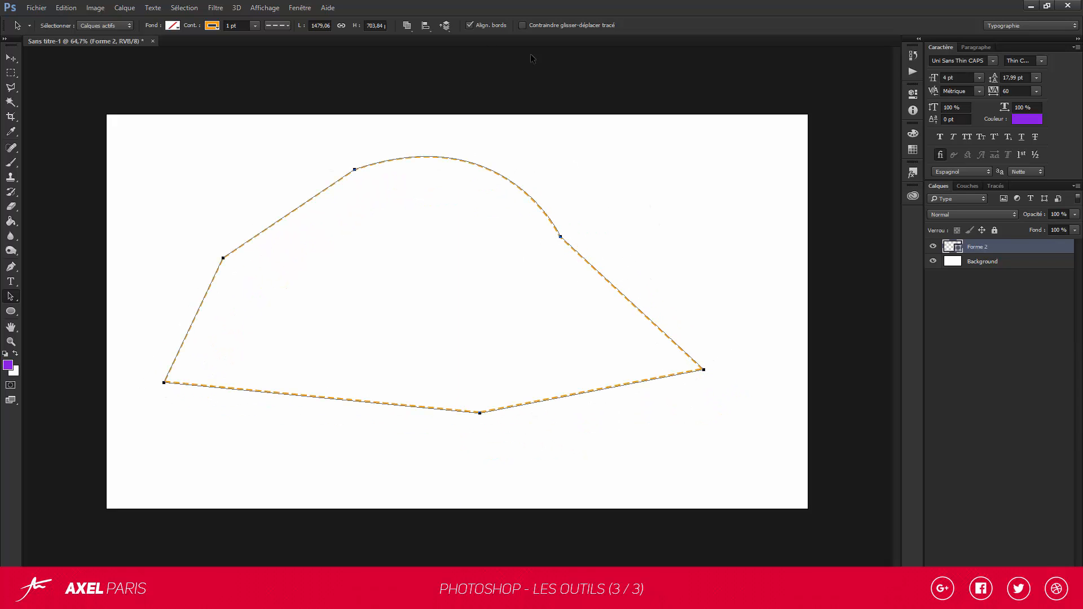
# - Give the vector shape a solid red fill
pyautogui.click(171, 26)
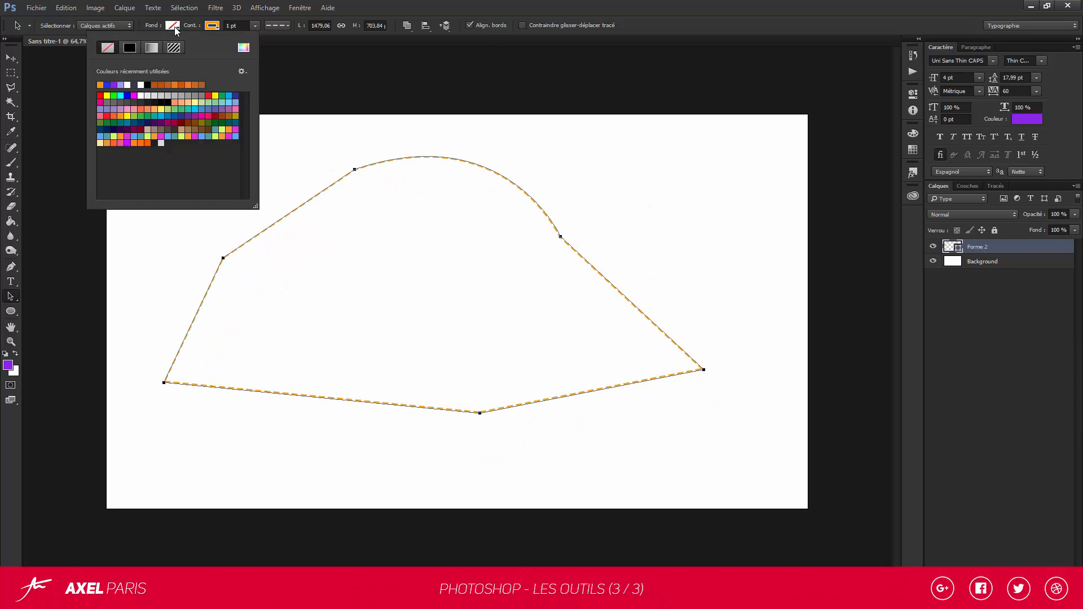
pyautogui.click(173, 26)
pyautogui.click(172, 26)
pyautogui.click(130, 48)
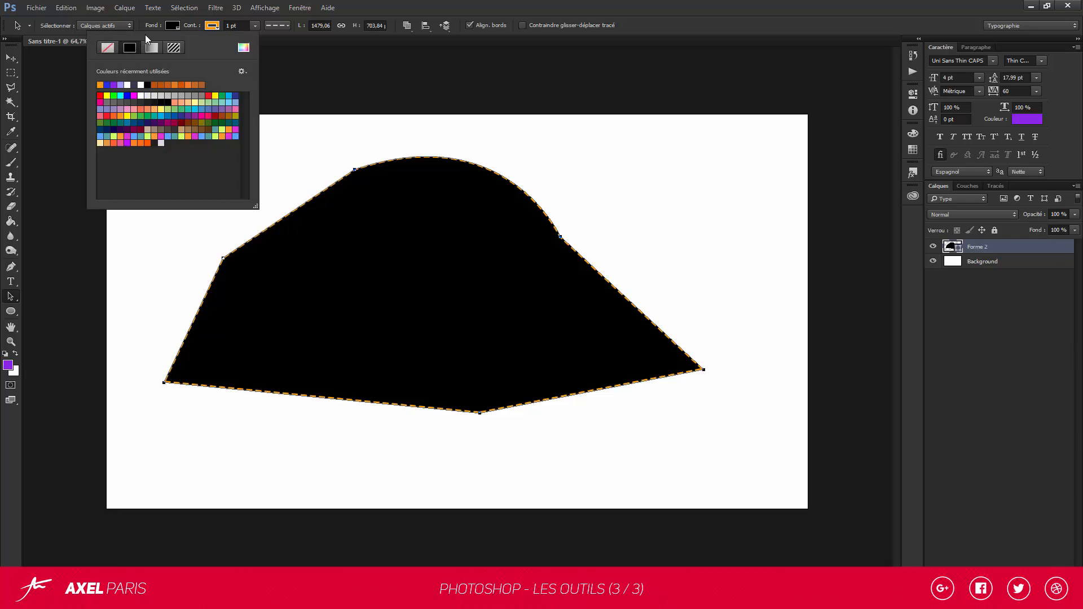
pyautogui.click(107, 114)
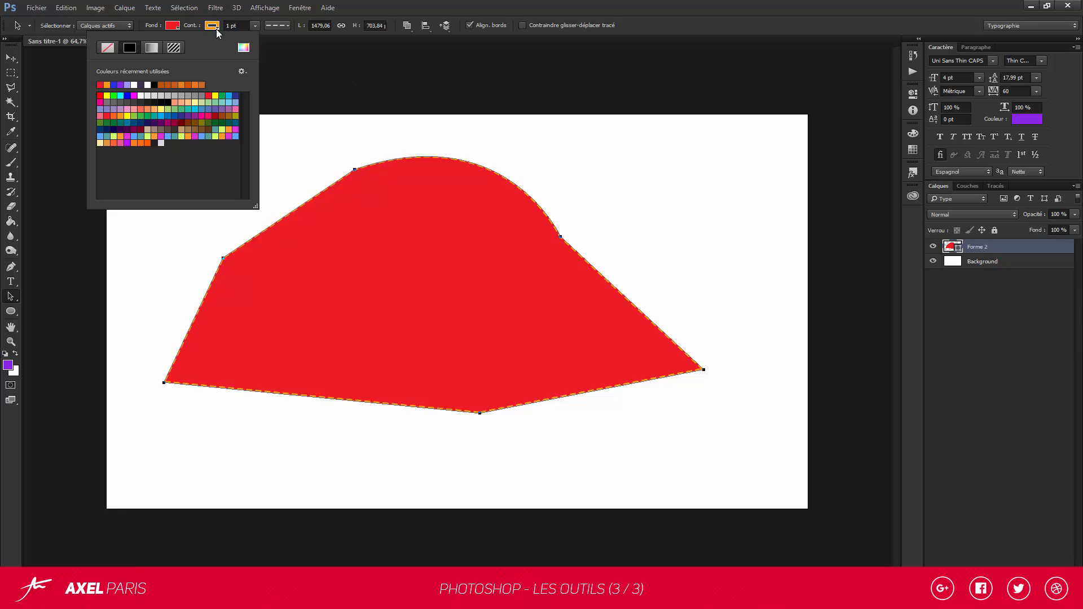
# - Delete the Forme 2 shape layer and place the word TEXT on the canvas with the Type tool
pyautogui.press('v')
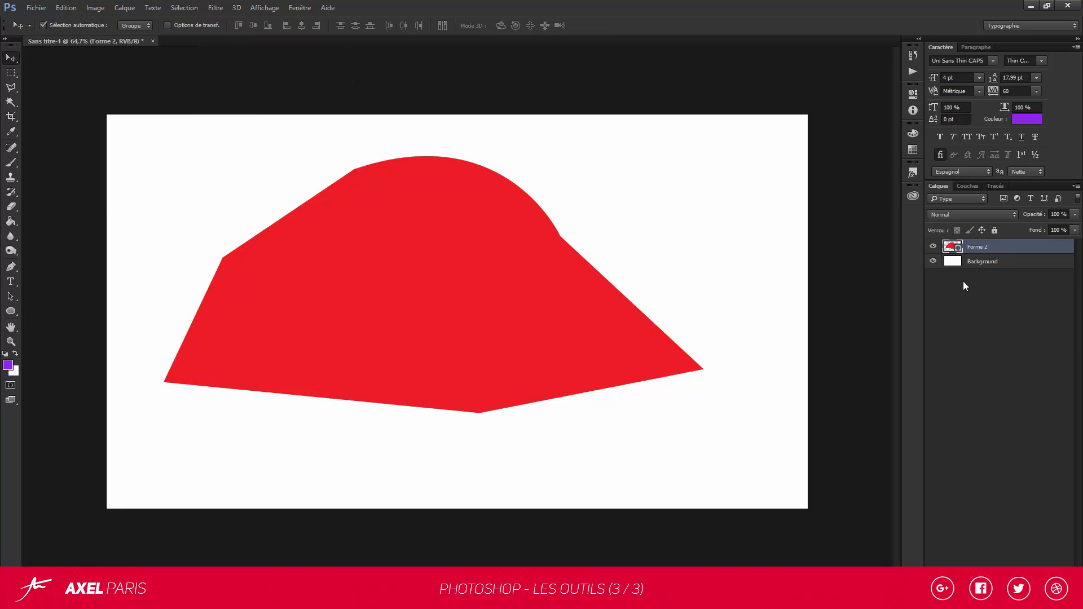
pyautogui.press('Delete')
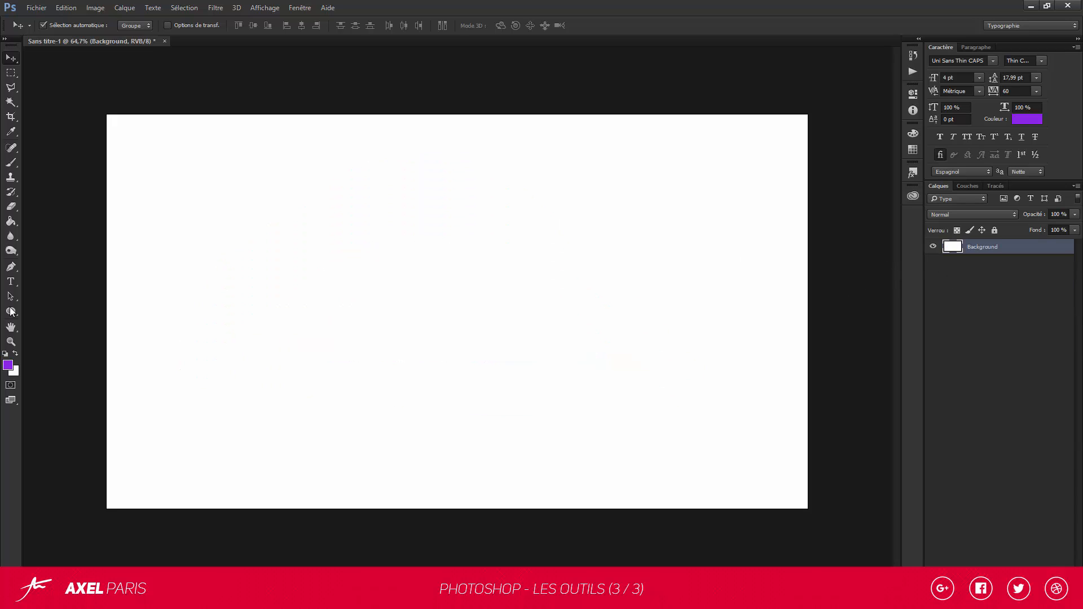
pyautogui.click(11, 281)
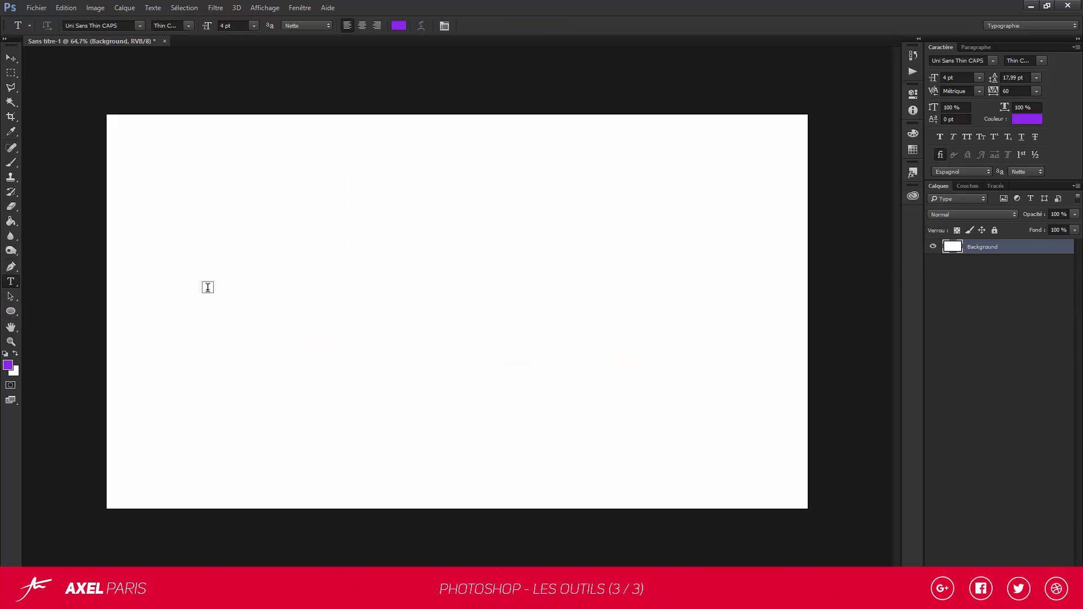
pyautogui.click(287, 297)
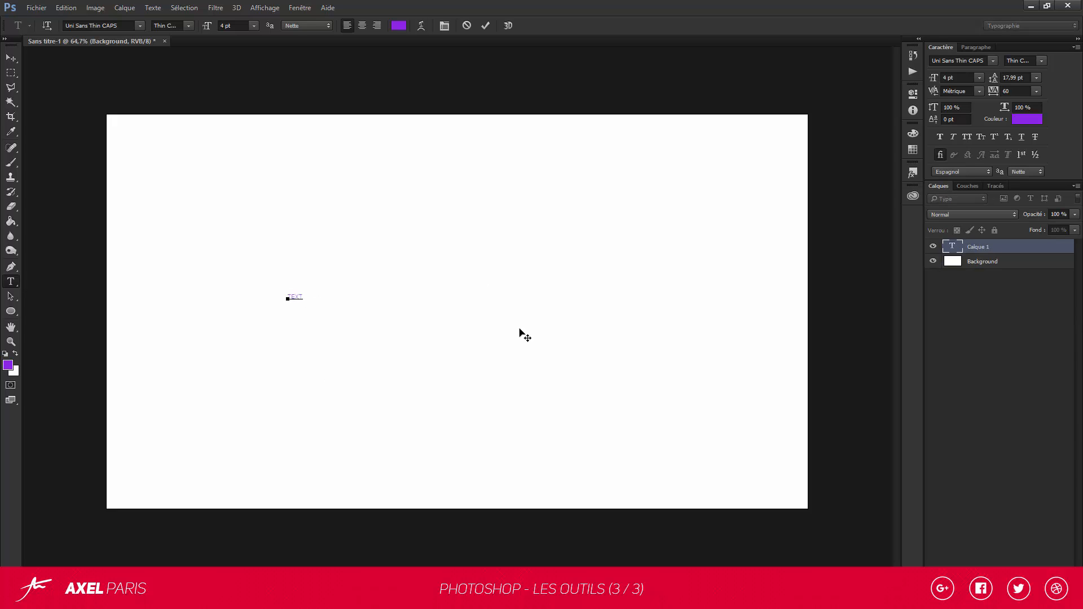
# - Shift the selected word slightly to the right and enlarge its font size to 54 pt
pyautogui.hotkey('ctrl', 'a')
pyautogui.moveTo(370, 358); pyautogui.dragTo(404, 364)
pyautogui.moveTo(207, 30); pyautogui.dragTo(214, 27)
pyautogui.moveTo(225, 27); pyautogui.dragTo(238, 26)
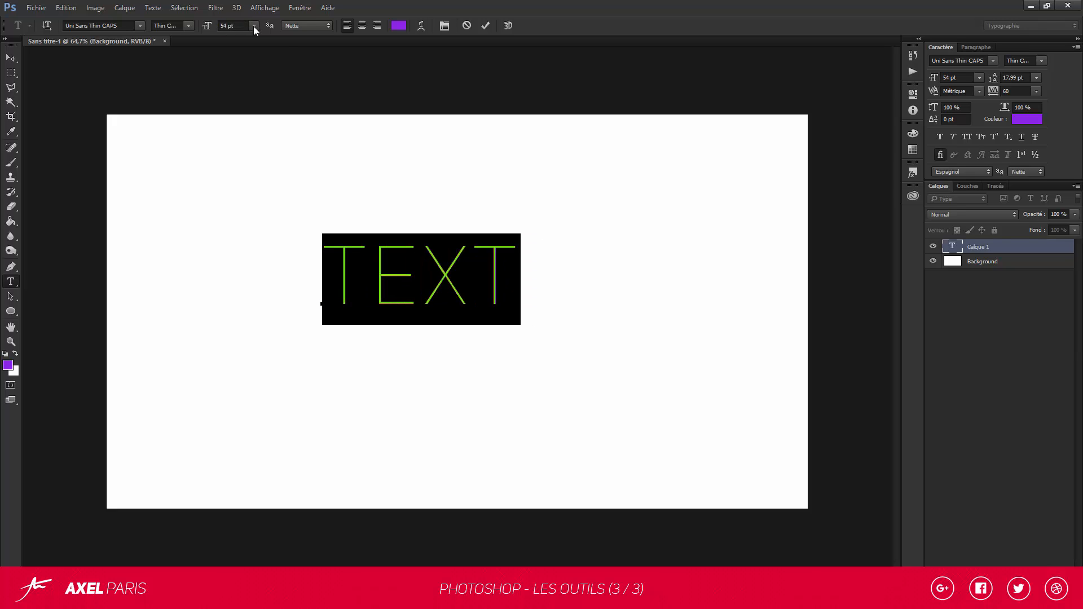
# - Set the font size of the word TEXT to 60 pt and select the whole word
pyautogui.click(254, 26)
pyautogui.click(248, 18)
pyautogui.moveTo(244, 26); pyautogui.dragTo(213, 31)
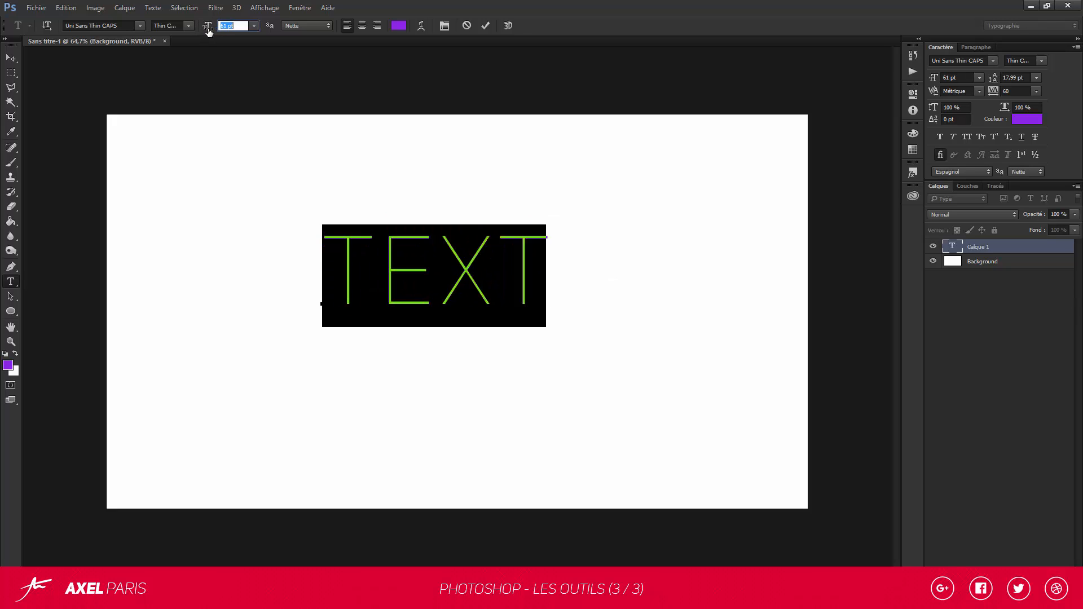
pyautogui.click(490, 308)
pyautogui.moveTo(537, 265); pyautogui.dragTo(322, 259)
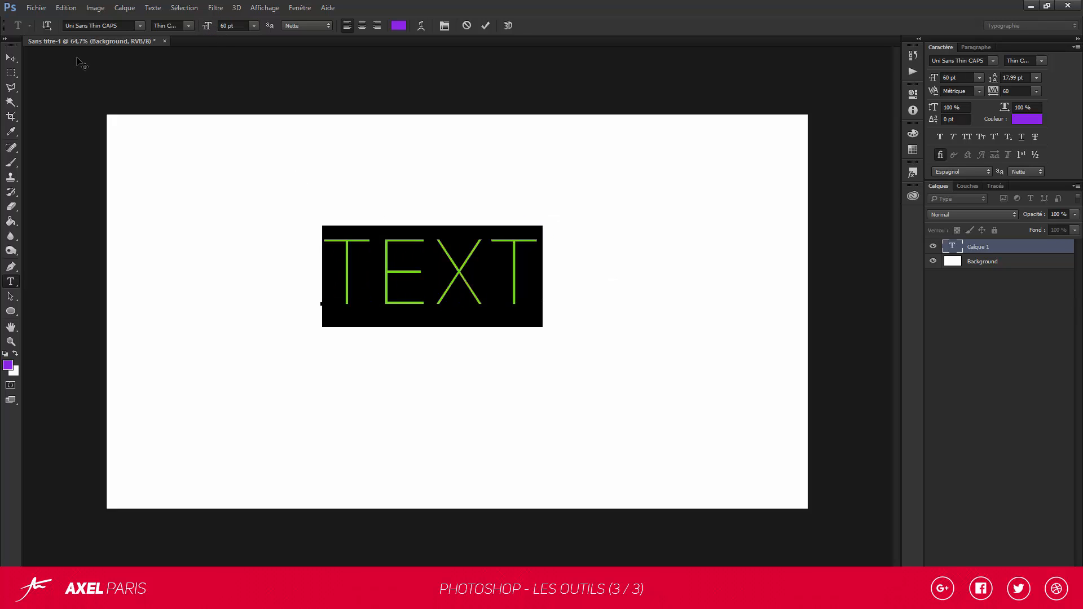
# - Browse the font families and the style variants of Uni Sans Thin CAPS for the selected word
pyautogui.click(140, 25)
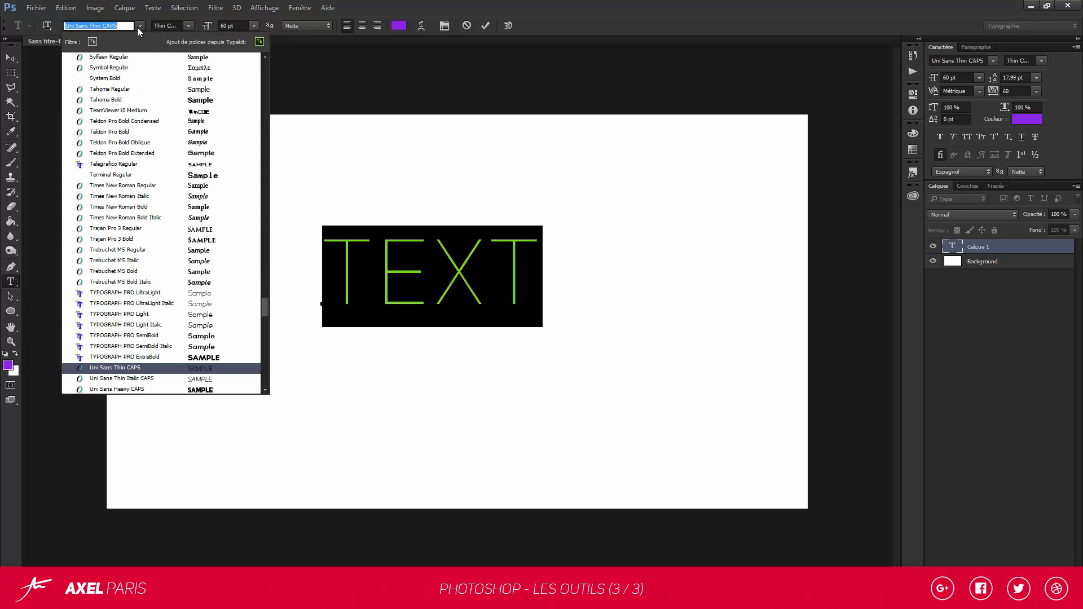
pyautogui.click(186, 25)
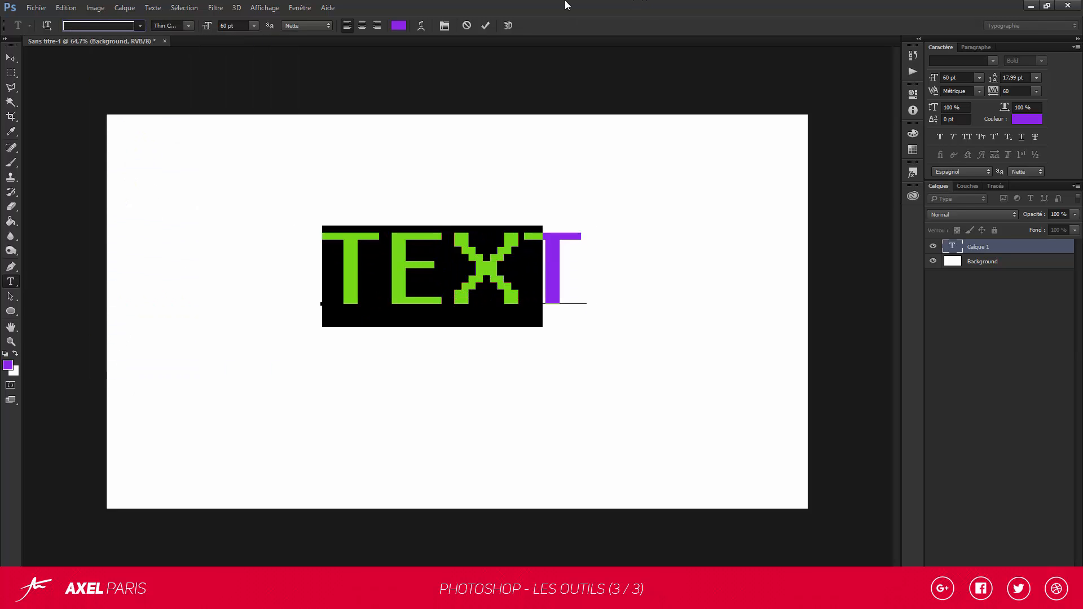
pyautogui.click(191, 25)
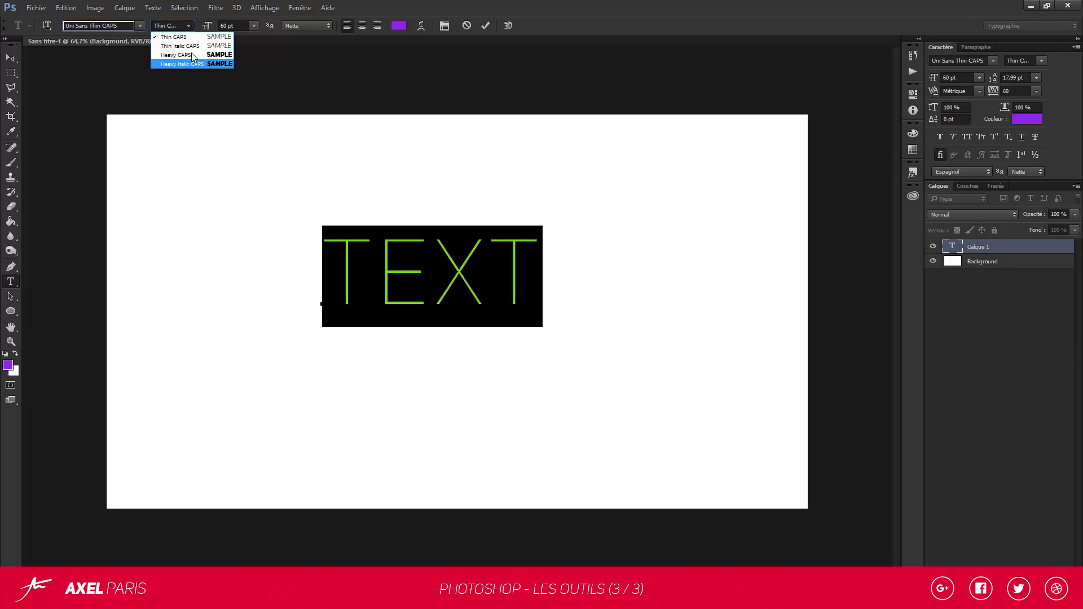
pyautogui.click(676, 1)
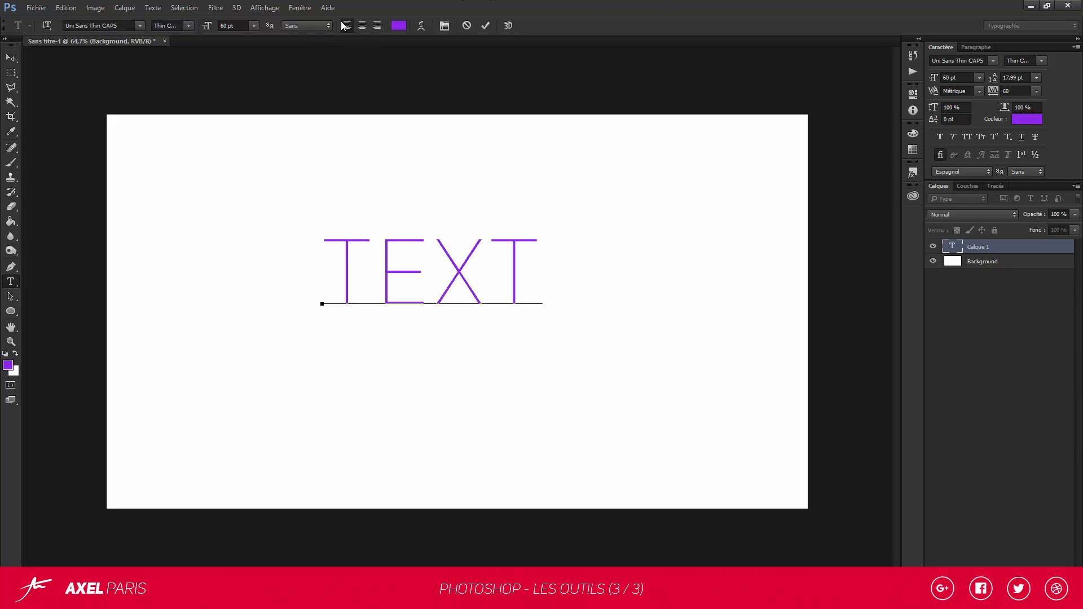
# - Set the text's anti-aliasing to Nette and reduce its font size to 5 pt
pyautogui.click(307, 26)
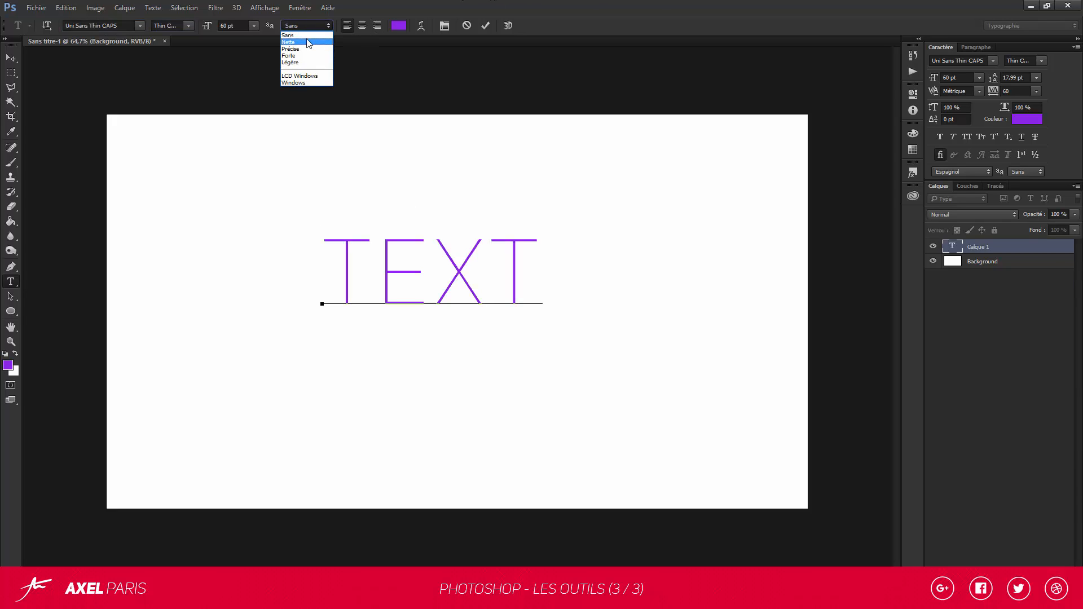
pyautogui.click(308, 42)
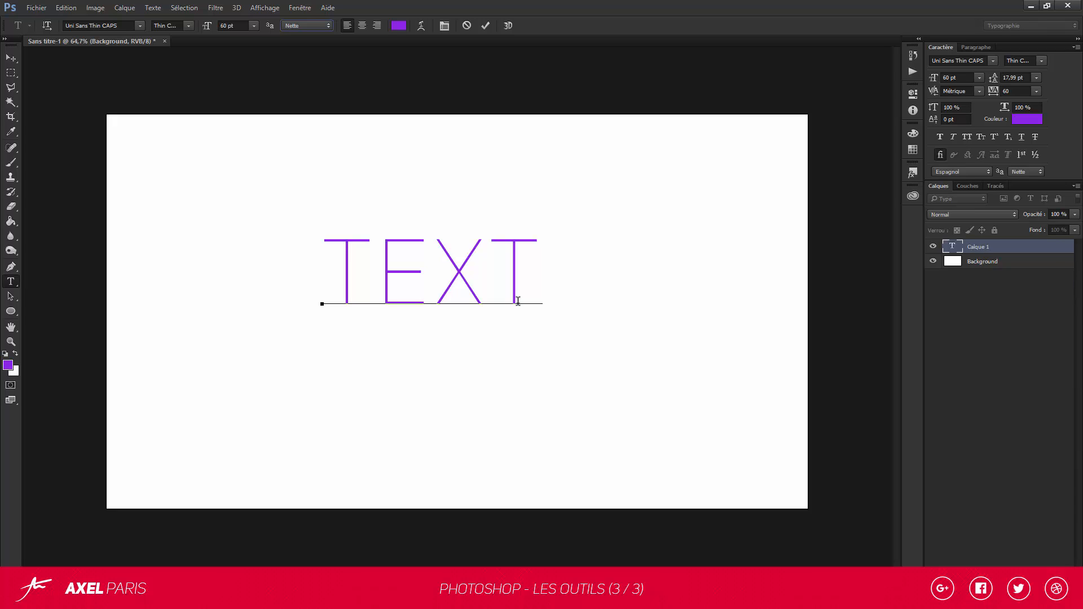
pyautogui.moveTo(532, 288); pyautogui.dragTo(202, 267)
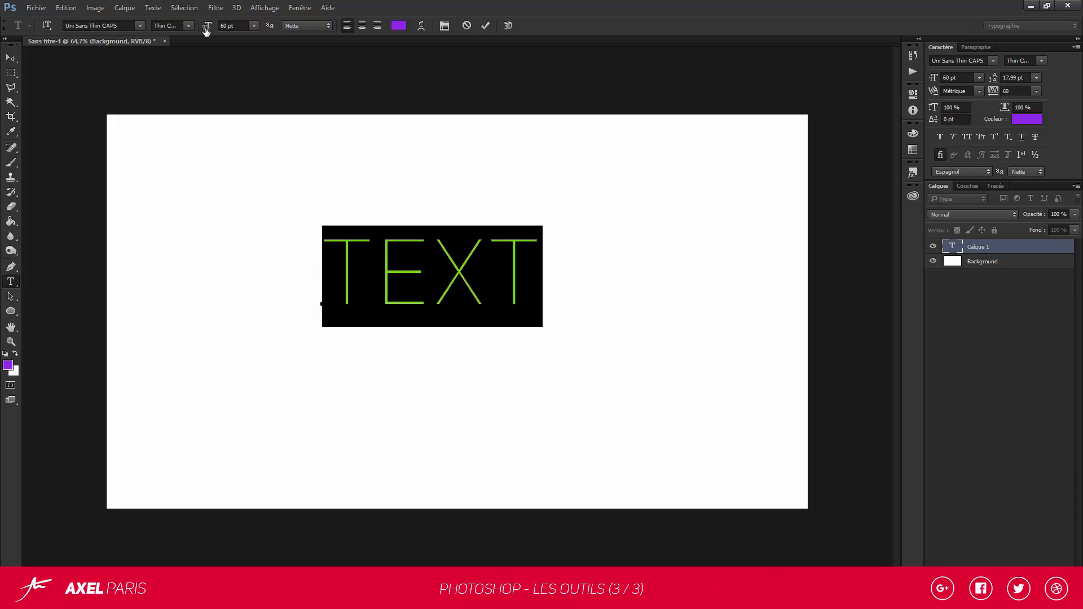
pyautogui.moveTo(206, 31); pyautogui.dragTo(174, 35)
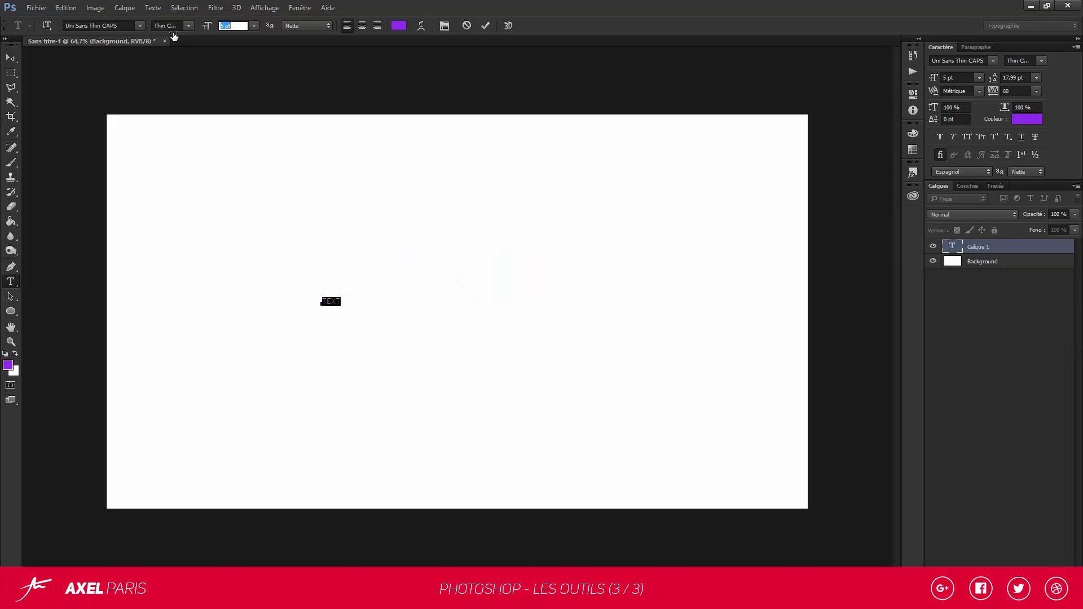
# - Commit the text and scale it down with Free Transform to a font size of about 2.69 pt
pyautogui.click(10, 58)
pyautogui.scroll(10, 238, 290)
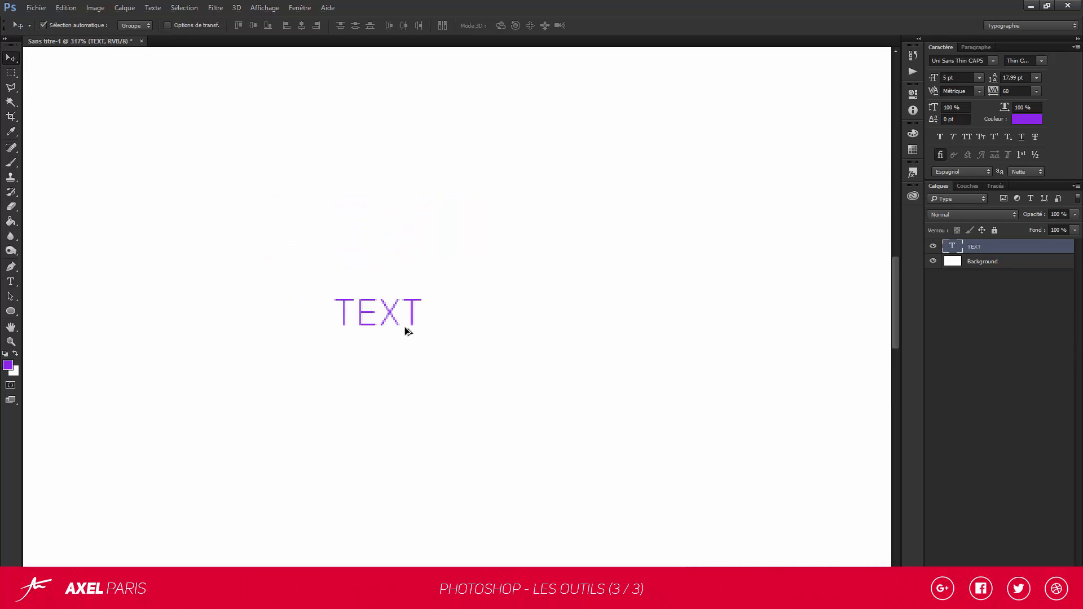
pyautogui.scroll(3, 405, 330)
pyautogui.hotkey('ctrl', 't')
pyautogui.moveTo(439, 273); pyautogui.dragTo(369, 298)
pyautogui.press('Return')
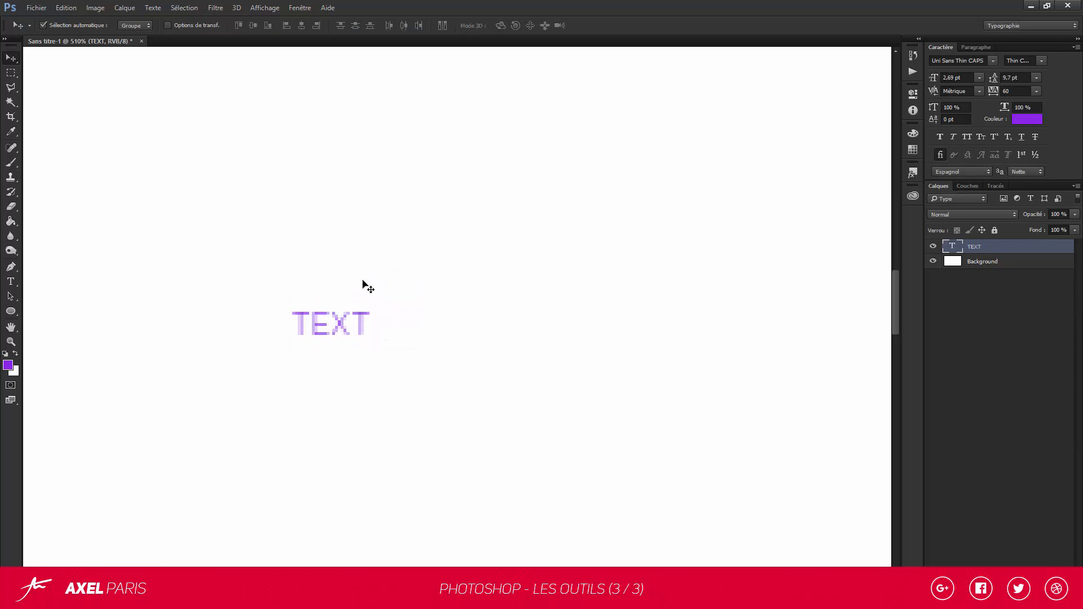
# - Select the tiny word with the Type tool and set its anti-aliasing to Sans
pyautogui.scroll(-4, 429, 330)
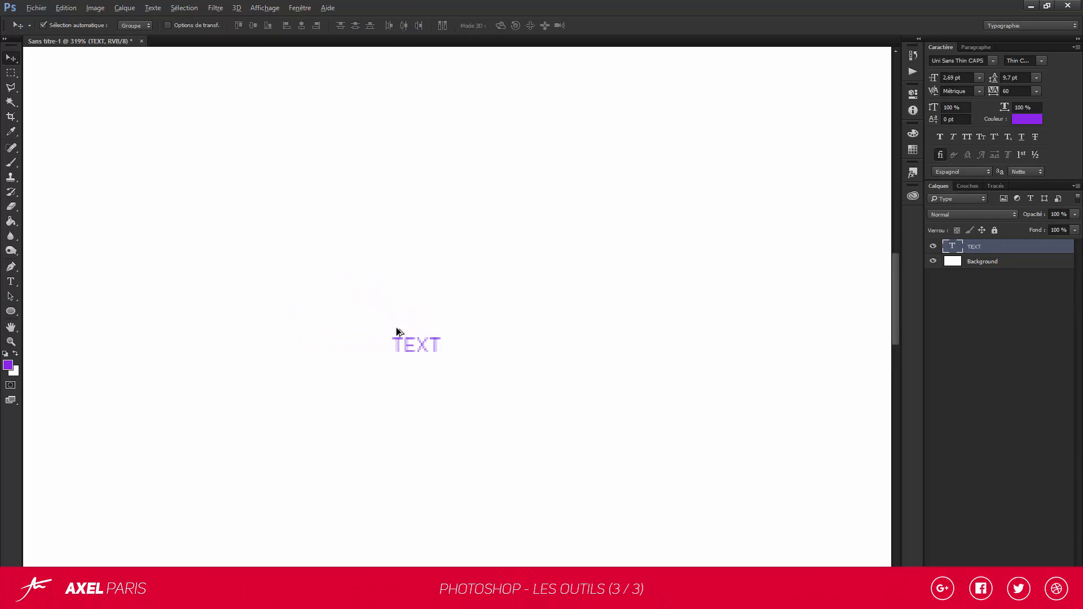
pyautogui.click(10, 281)
pyautogui.click(417, 343)
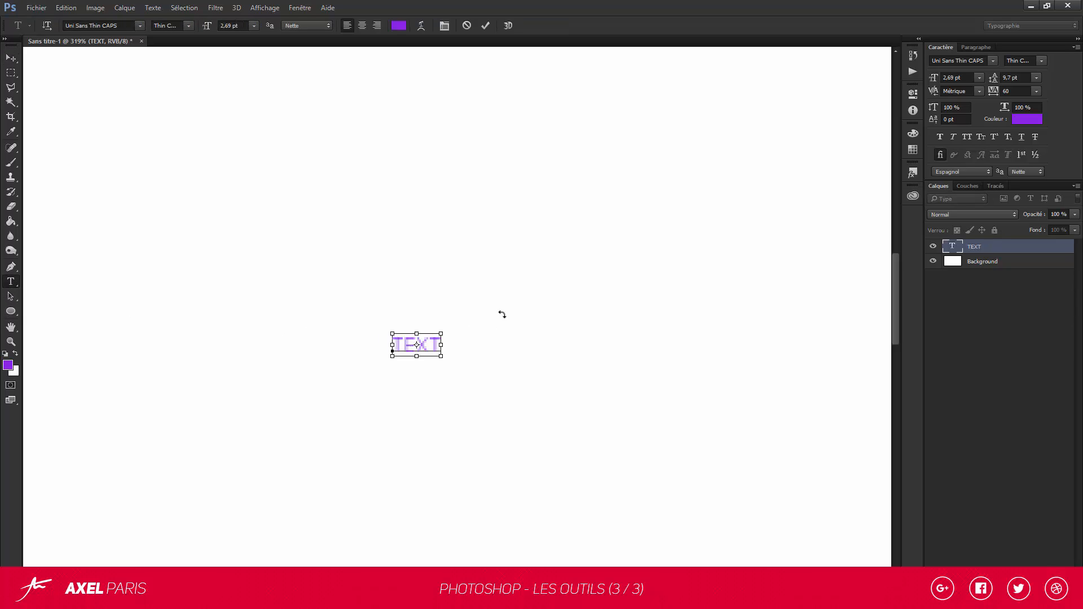
pyautogui.hotkey('ctrl', 'a')
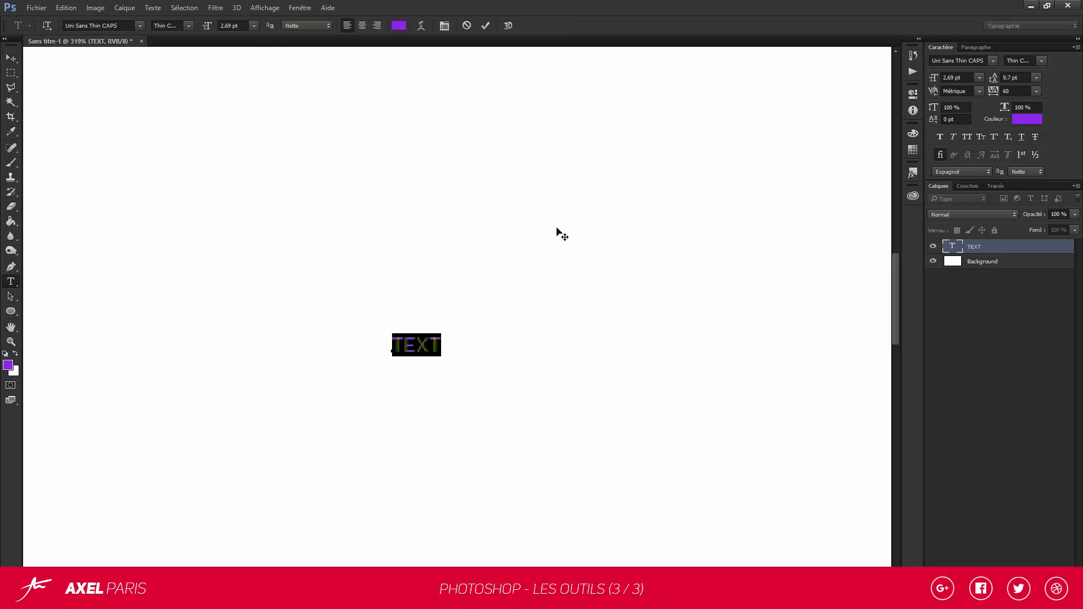
pyautogui.click(299, 26)
pyautogui.click(298, 34)
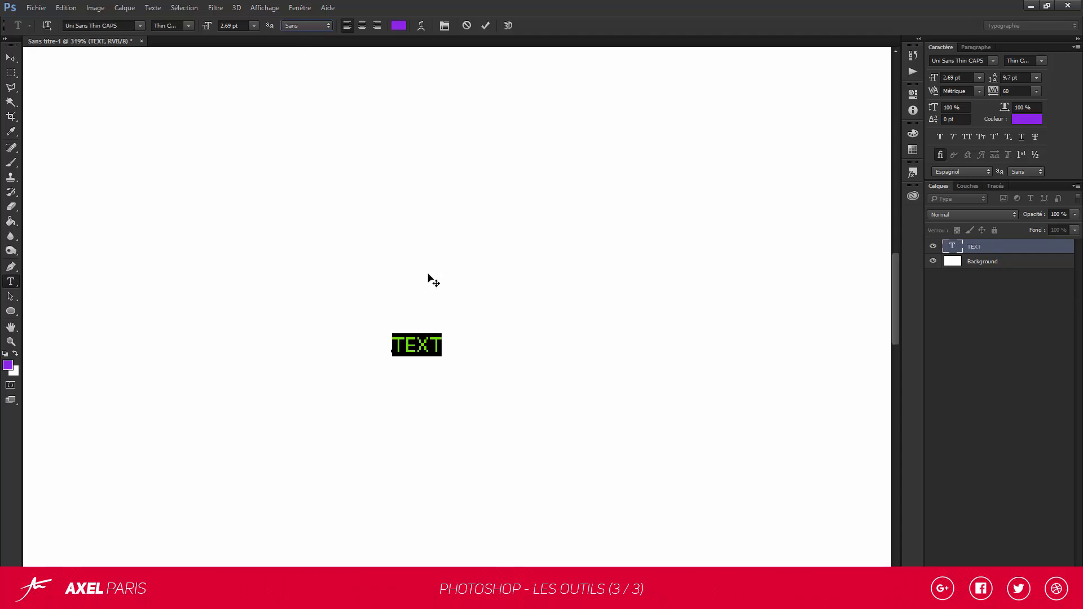
# - Set the tiny word's anti-aliasing to Nette and inspect its letter edges up close
pyautogui.click(427, 347)
pyautogui.moveTo(446, 347); pyautogui.dragTo(387, 341)
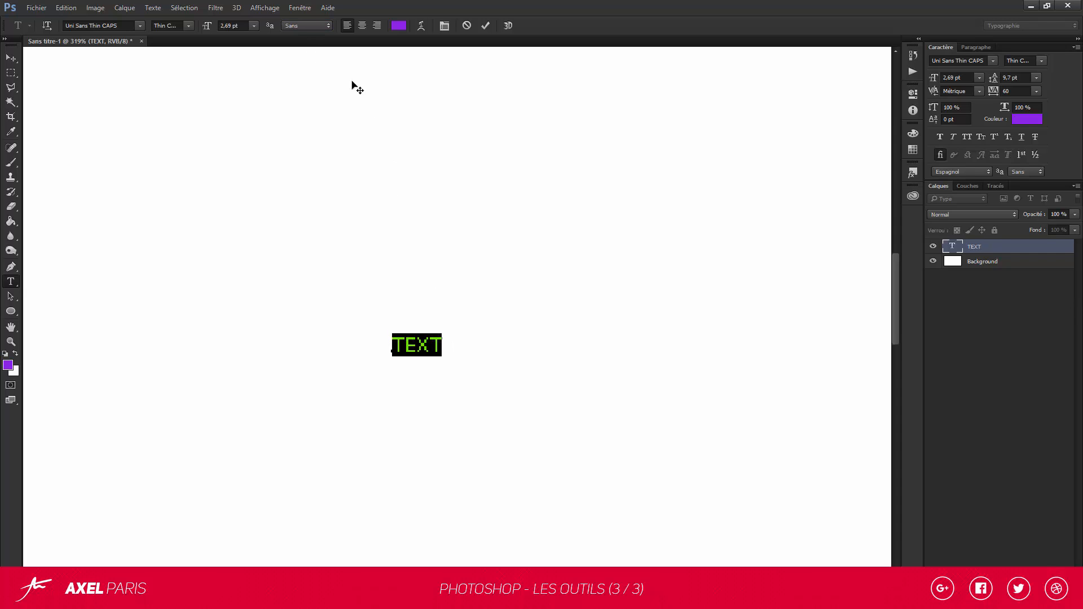
pyautogui.click(313, 45)
pyautogui.click(410, 342)
pyautogui.moveTo(393, 343); pyautogui.dragTo(443, 347)
pyautogui.click(394, 346)
pyautogui.keyDown('alt'); pyautogui.scroll(5, 412, 347); pyautogui.keyUp('alt')
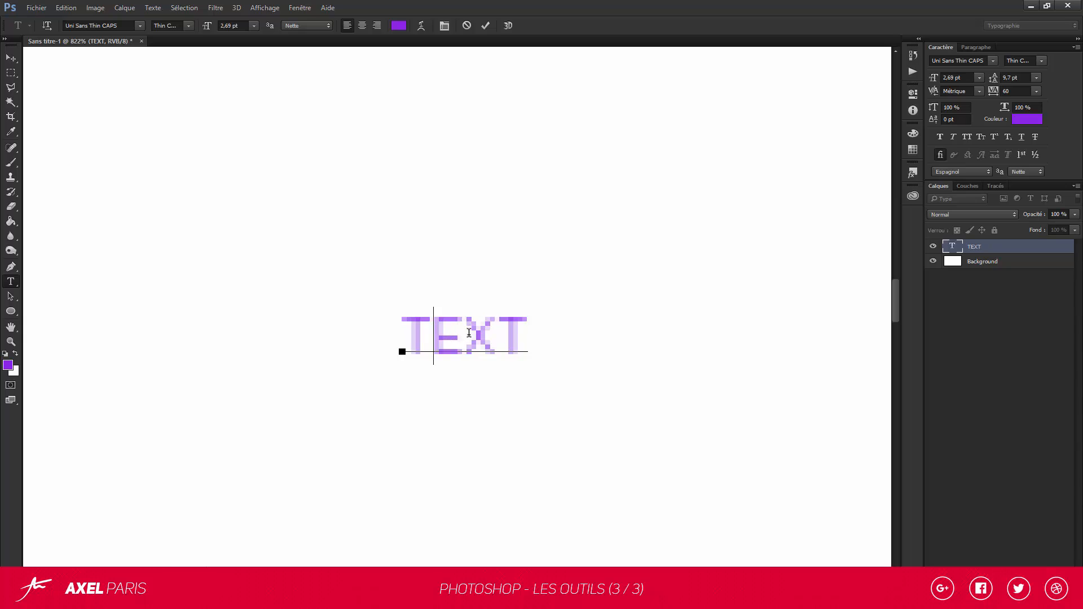
# - Select the whole tiny word, reapply its Nette anti-aliasing and commit the text
pyautogui.keyDown('alt'); pyautogui.scroll(-4, 437, 340); pyautogui.keyUp('alt')
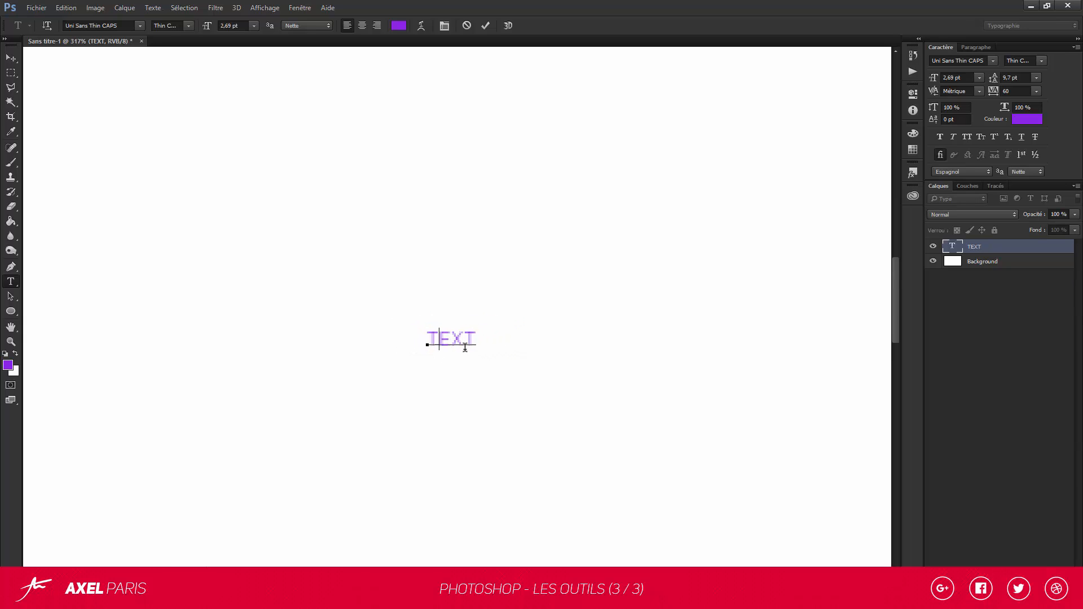
pyautogui.keyDown('alt'); pyautogui.scroll(-5, 460, 350); pyautogui.keyUp('alt')
pyautogui.keyDown('alt'); pyautogui.scroll(2, 474, 377); pyautogui.keyUp('alt')
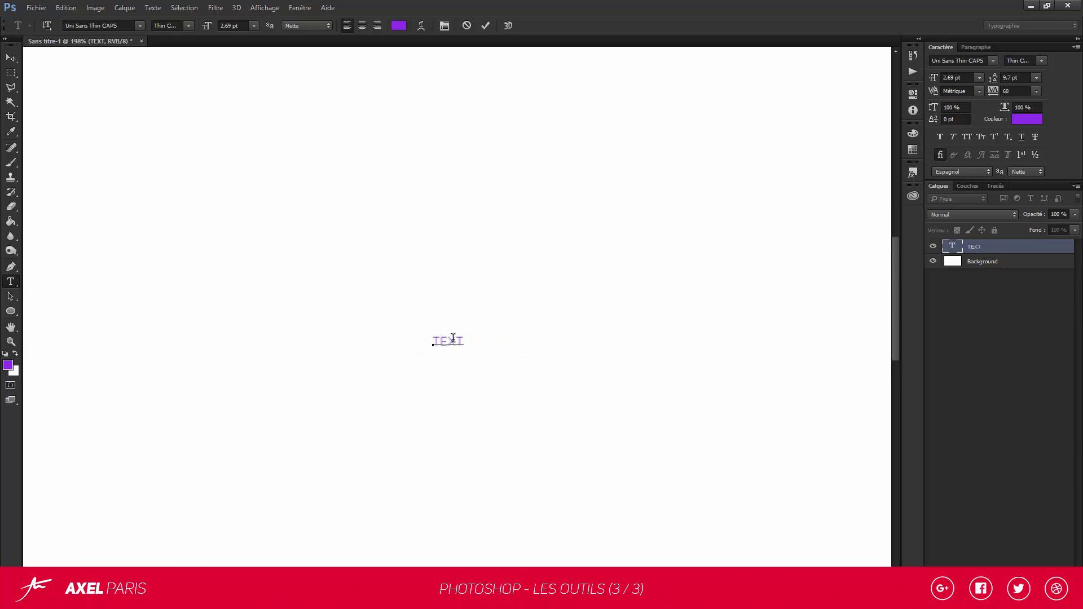
pyautogui.hotkey('ctrl', 'a')
pyautogui.click(303, 26)
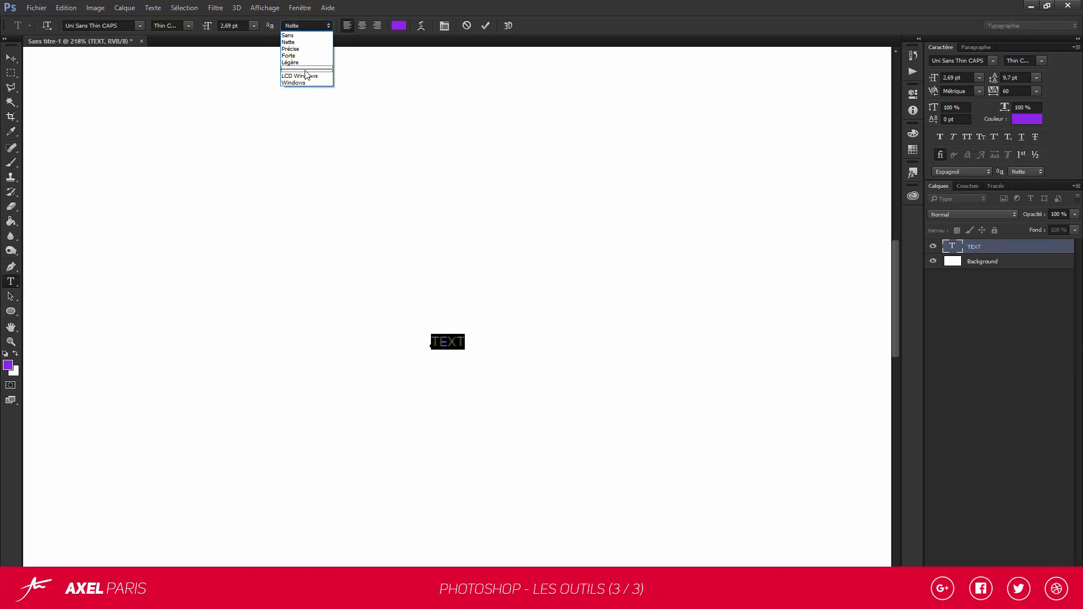
pyautogui.click(302, 42)
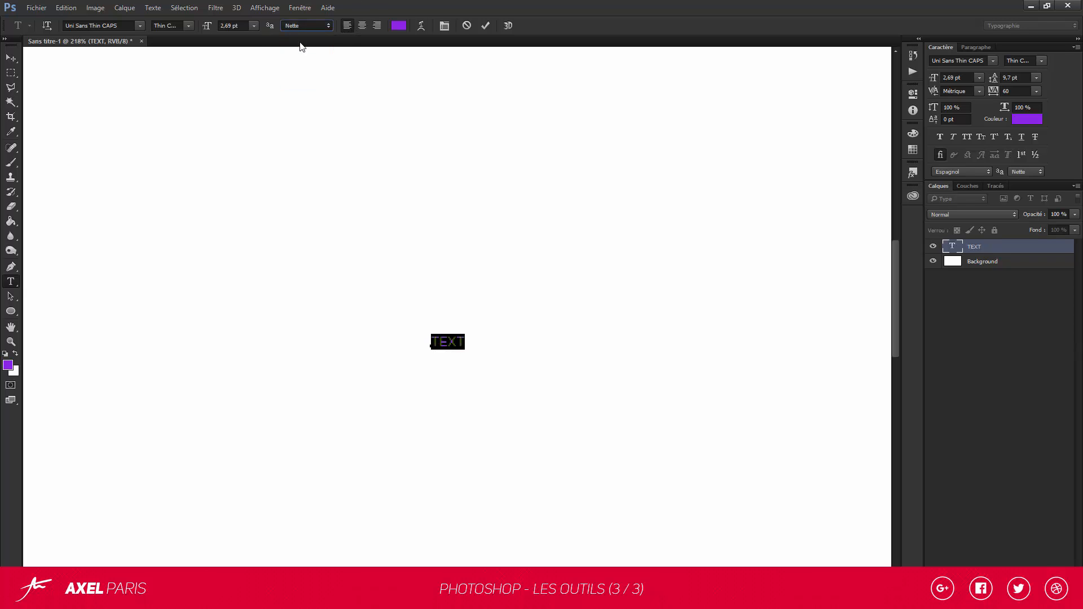
pyautogui.click(11, 58)
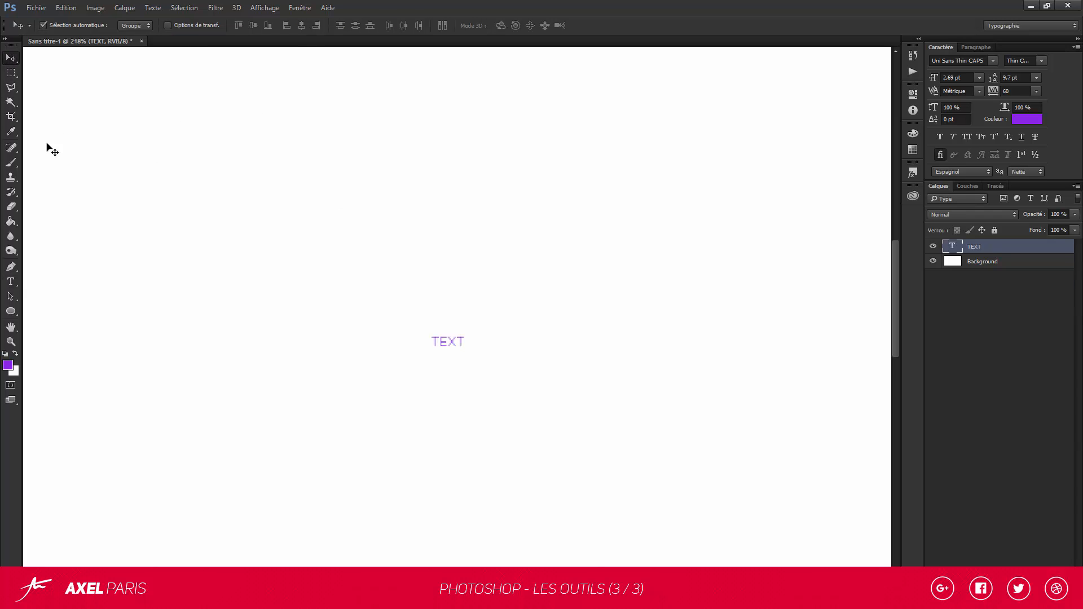
pyautogui.click(8, 280)
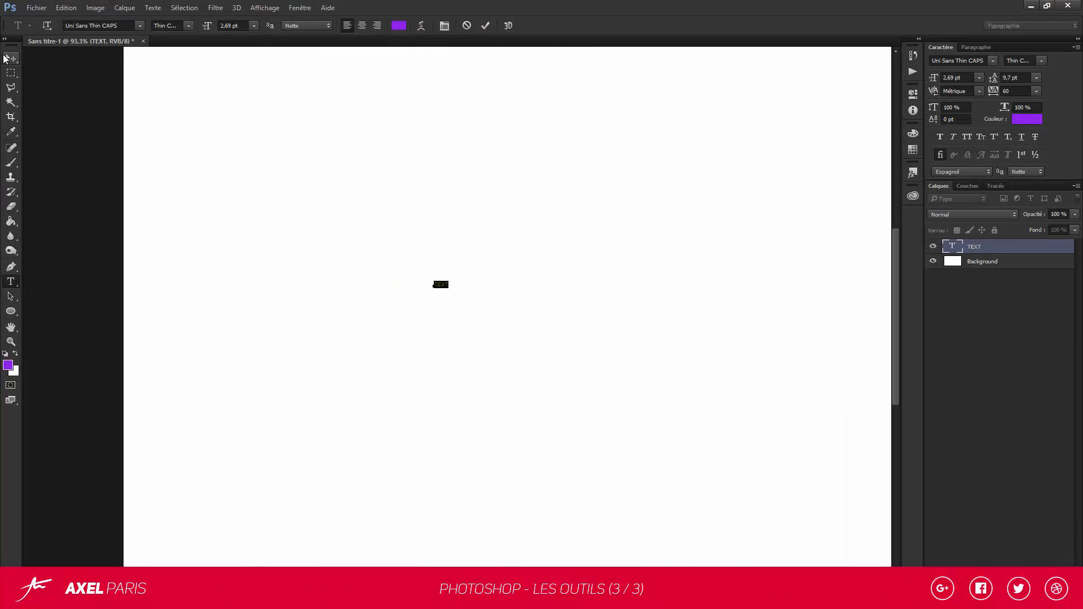
pyautogui.click(7, 58)
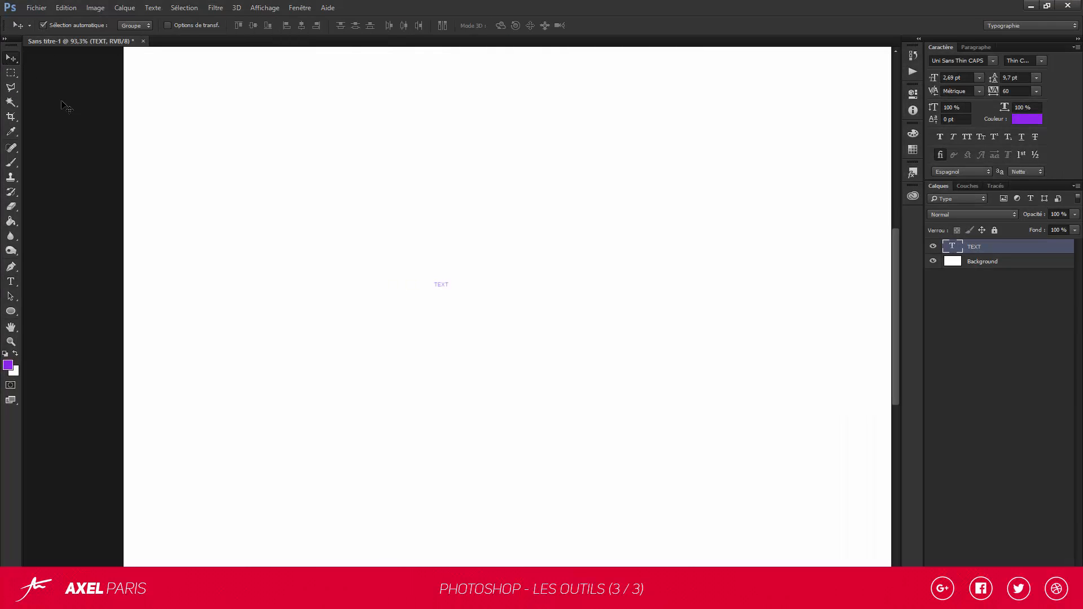
# - Scale the word up with Free Transform to a font size of about 62.98 pt and centre it on the canvas
pyautogui.hotkey('ctrl', 't')
pyautogui.moveTo(452, 282); pyautogui.dragTo(767, 135)
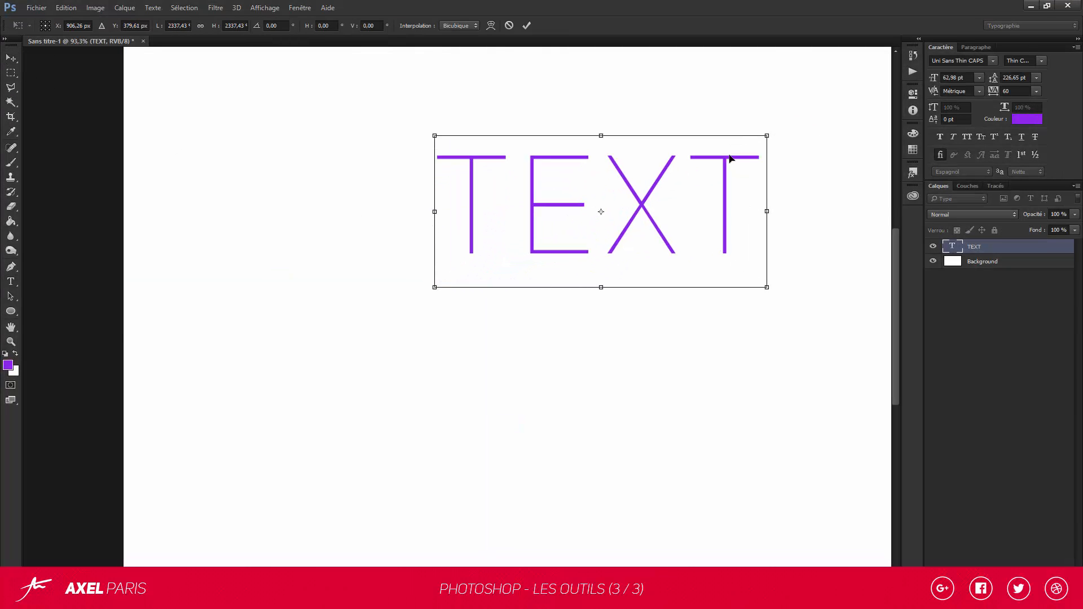
pyautogui.scroll(-4, 290, 253)
pyautogui.scroll(3, 449, 269)
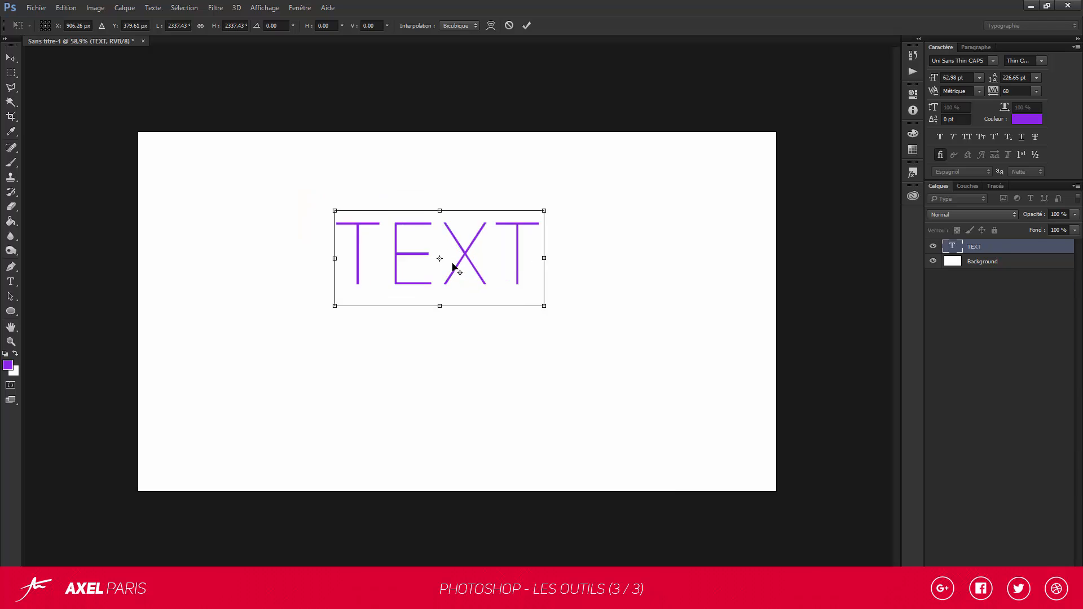
pyautogui.moveTo(485, 235); pyautogui.dragTo(485, 299)
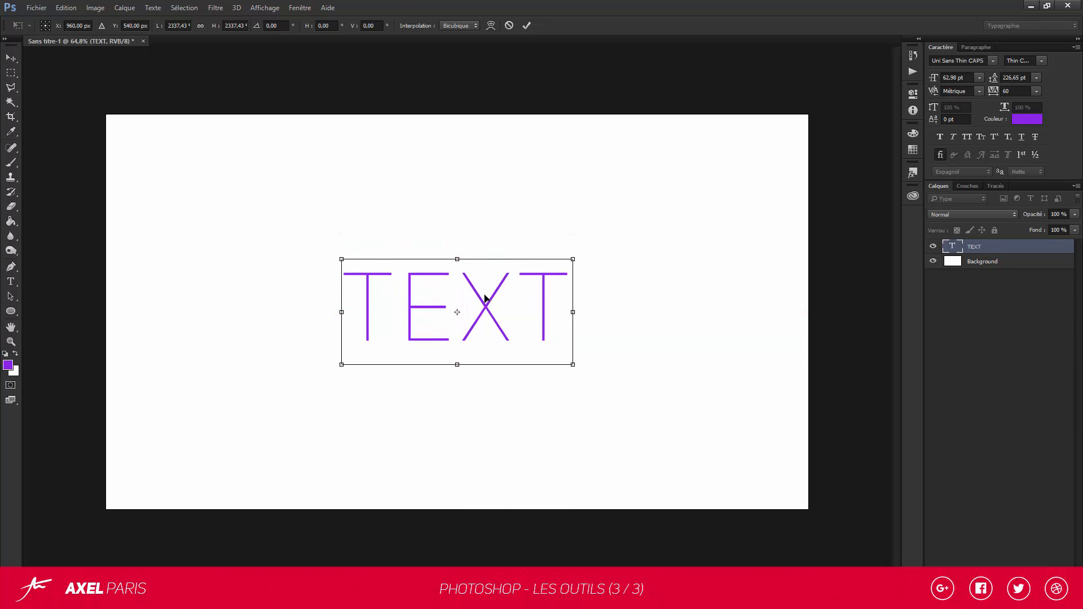
pyautogui.press('Return')
# - Append the letters AZ to the end of the word TEXT and commit the edit
pyautogui.click(11, 281)
pyautogui.click(507, 311)
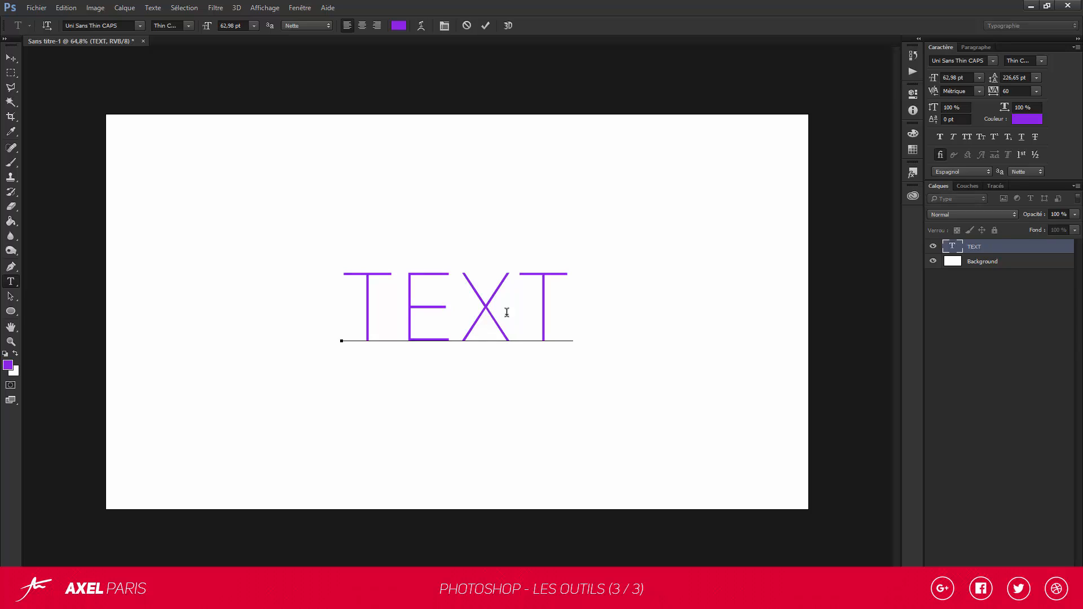
pyautogui.write('AZ')
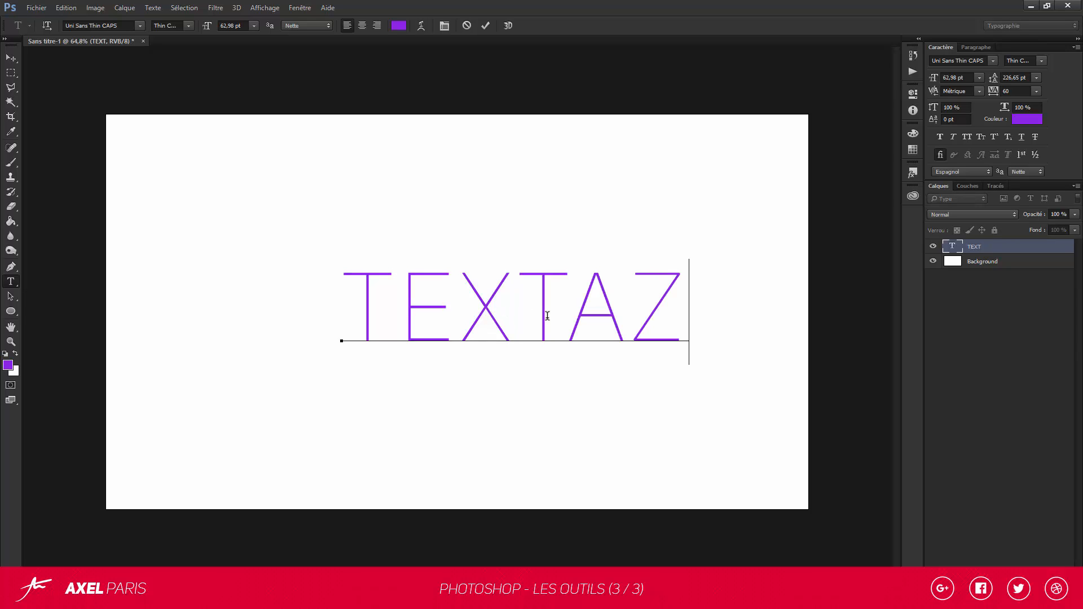
pyautogui.hotkey('ctrl', 'Return')
# - Move the lengthened word TEXTAZ horizontally to the middle of the canvas with Free Transform
pyautogui.hotkey('ctrl', 't')
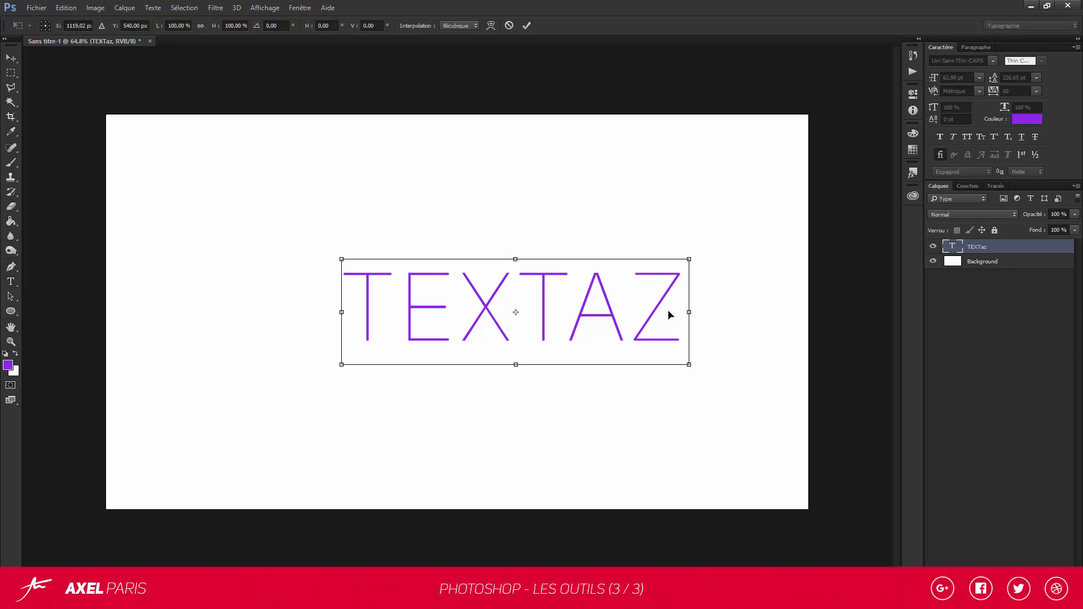
pyautogui.moveTo(650, 313); pyautogui.dragTo(282, 316)
pyautogui.press('Return')
# - Centre-align the whole text and move it back to the middle of the canvas
pyautogui.press('t')
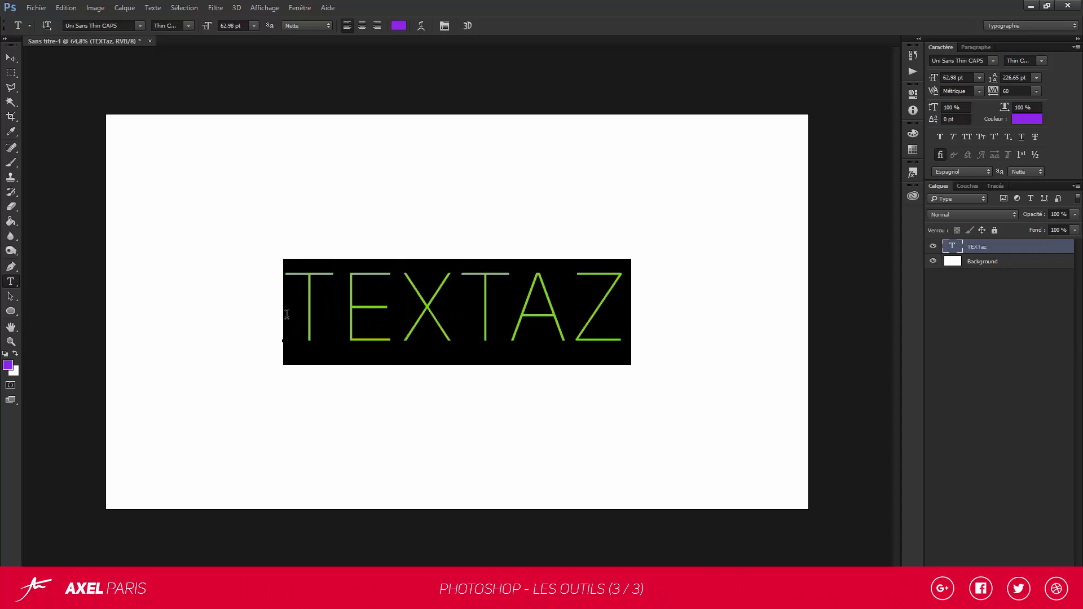
pyautogui.click(362, 25)
pyautogui.click(10, 57)
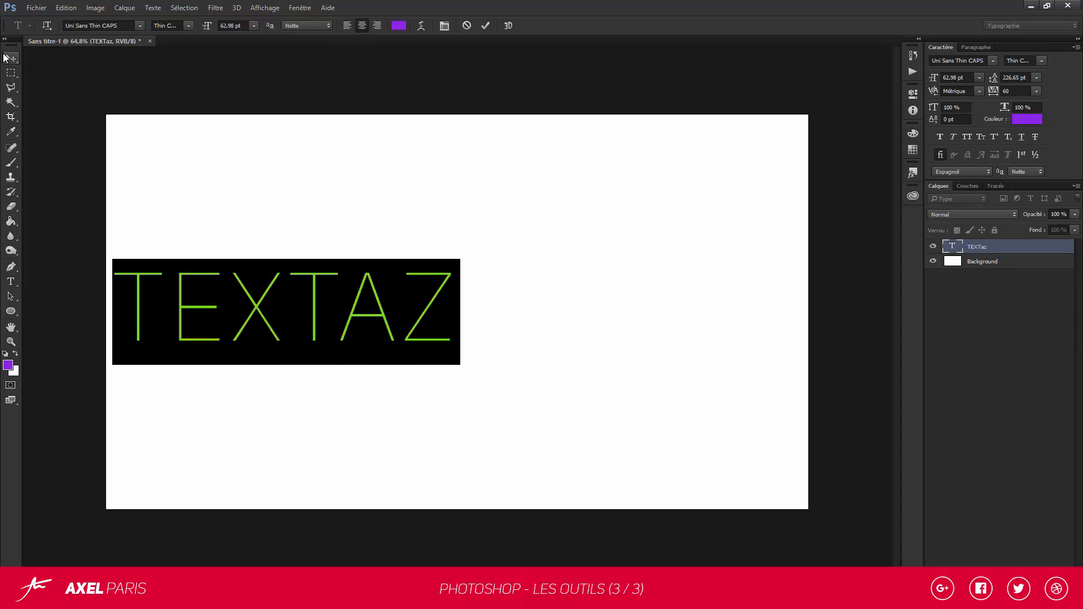
pyautogui.hotkey('ctrl', 't')
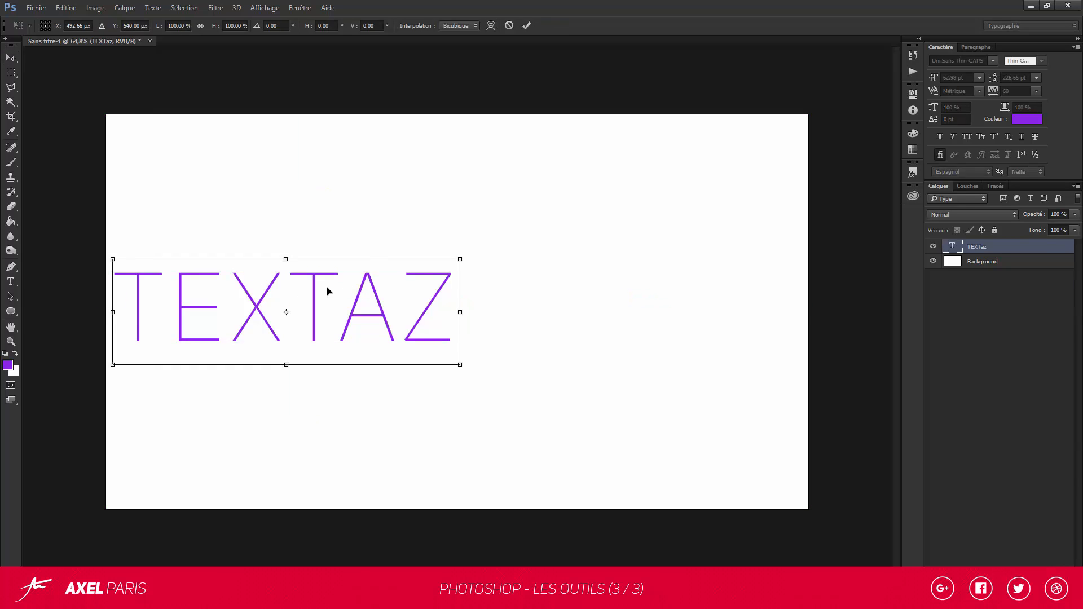
pyautogui.moveTo(329, 291); pyautogui.dragTo(499, 295)
pyautogui.press('Return')
# - Delete the second T, the A and the Z so the centred word reads TEX, and commit it
pyautogui.press('t')
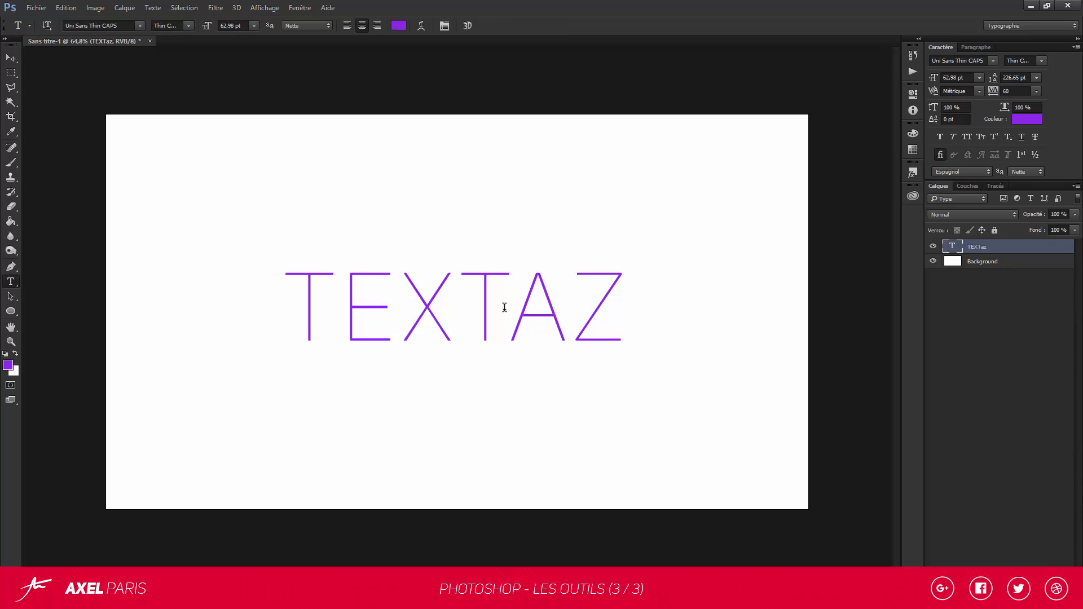
pyautogui.click(505, 308)
pyautogui.press('BackSpace')
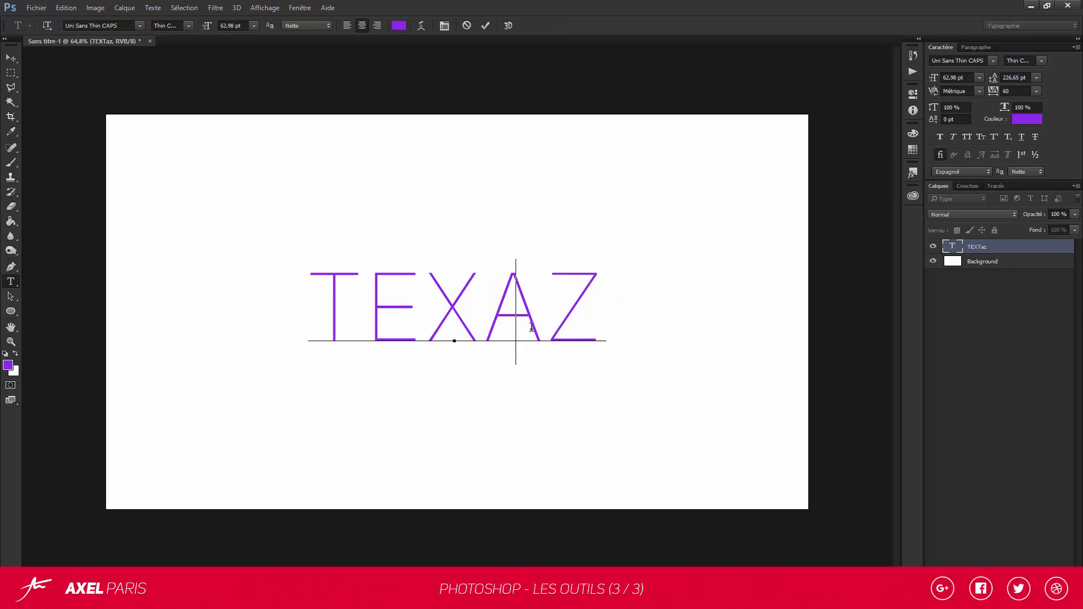
pyautogui.press('Delete')
pyautogui.press('Delete')
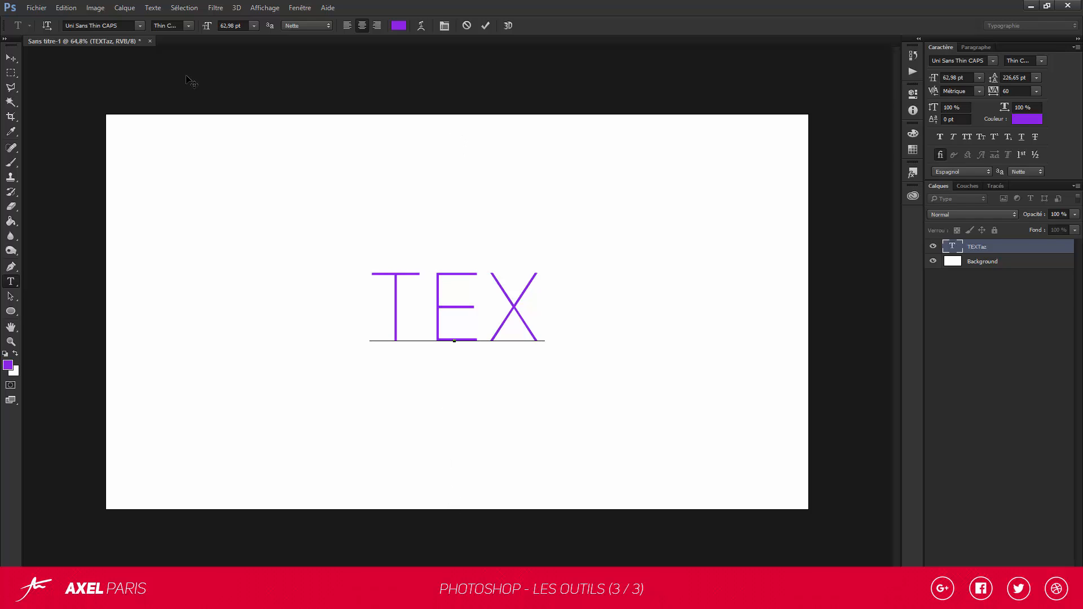
pyautogui.hotkey('ctrl', 'Return')
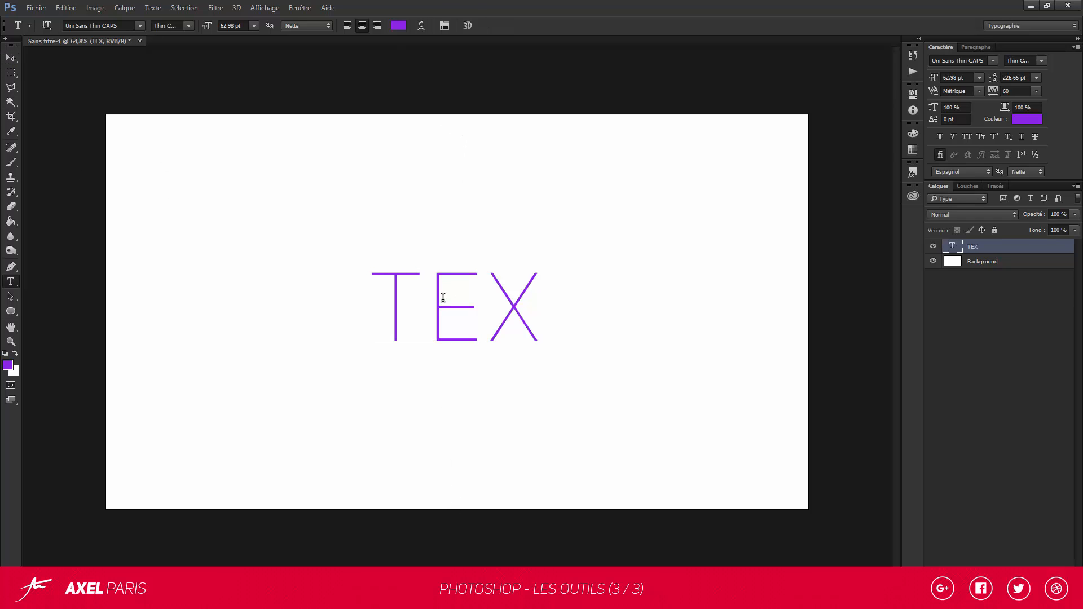
# - Right-align the word TEX, append the letters AA to it and commit the text
pyautogui.click(495, 291)
pyautogui.hotkey('ctrl', 'a')
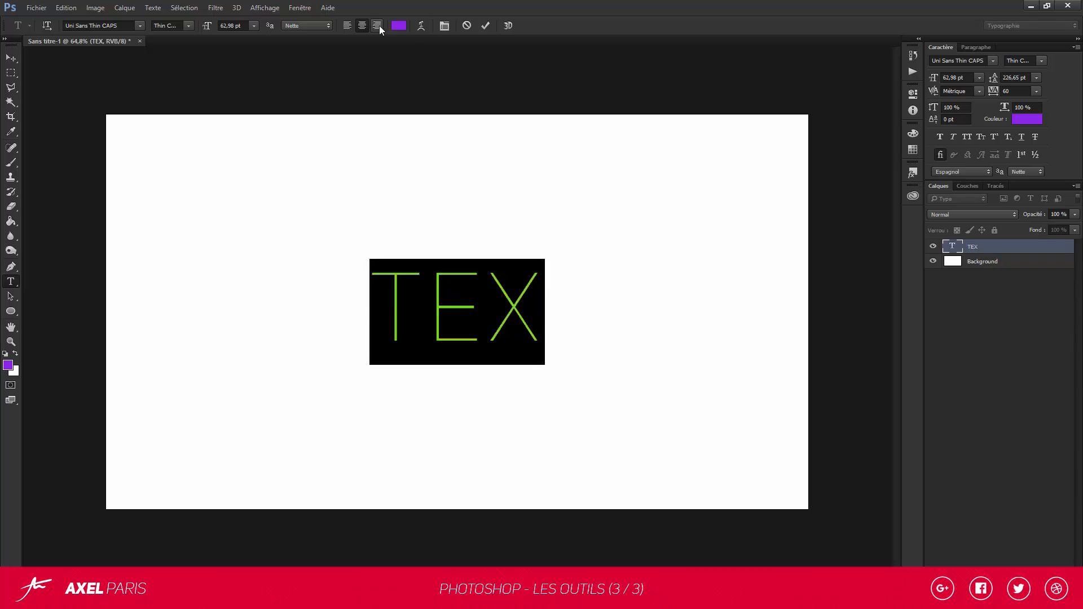
pyautogui.click(377, 25)
pyautogui.click(440, 303)
pyautogui.write('AA')
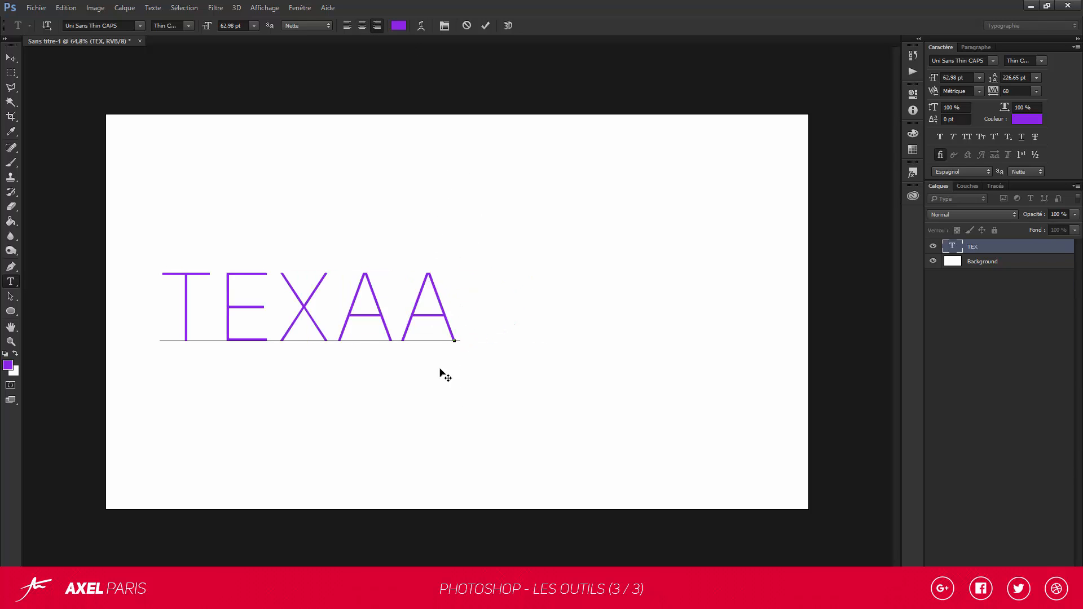
pyautogui.click(16, 62)
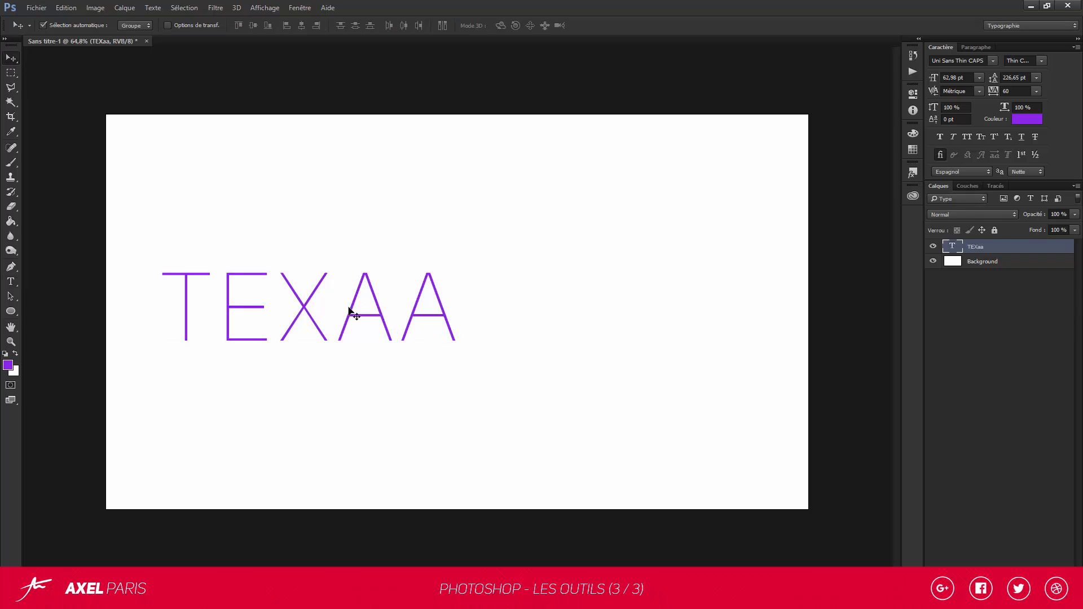
# - Replace the two trailing A letters with a T so the word reads TEXT
pyautogui.click(11, 282)
pyautogui.moveTo(337, 305); pyautogui.dragTo(288, 257)
pyautogui.write('T')
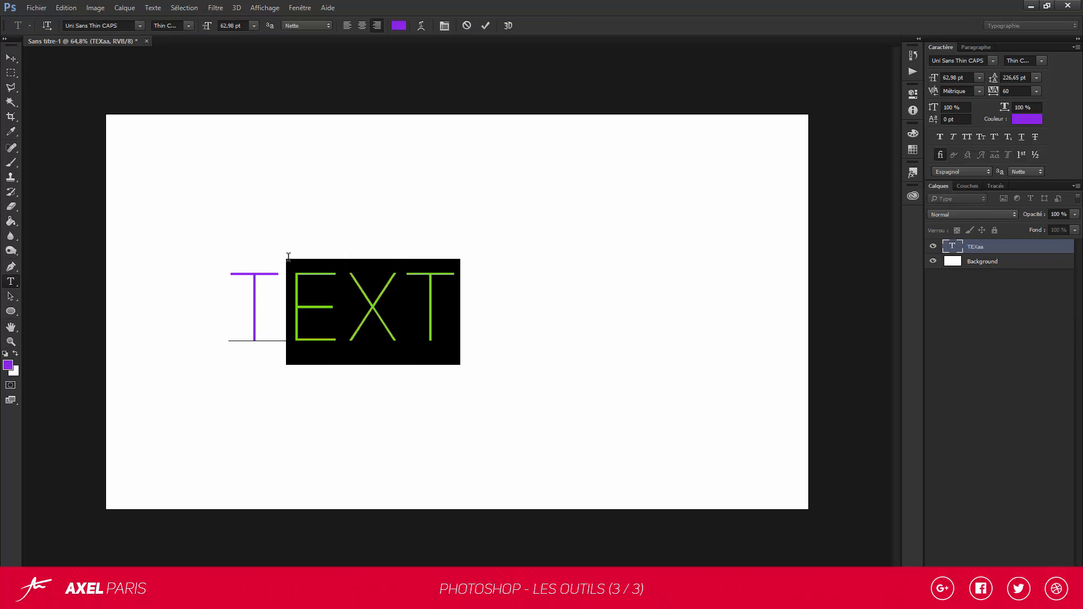
# - Left-align the whole word, shift it back toward the canvas centre and commit the text
pyautogui.click(287, 299)
pyautogui.hotkey('ctrl', 'a')
pyautogui.click(343, 28)
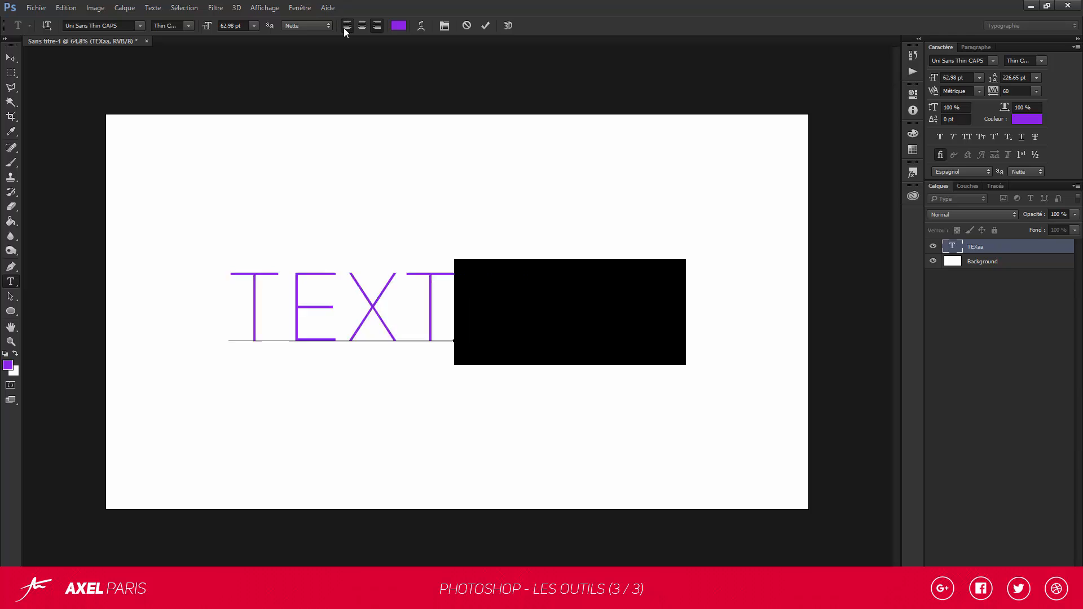
pyautogui.moveTo(268, 295); pyautogui.dragTo(190, 297)
pyautogui.click(12, 59)
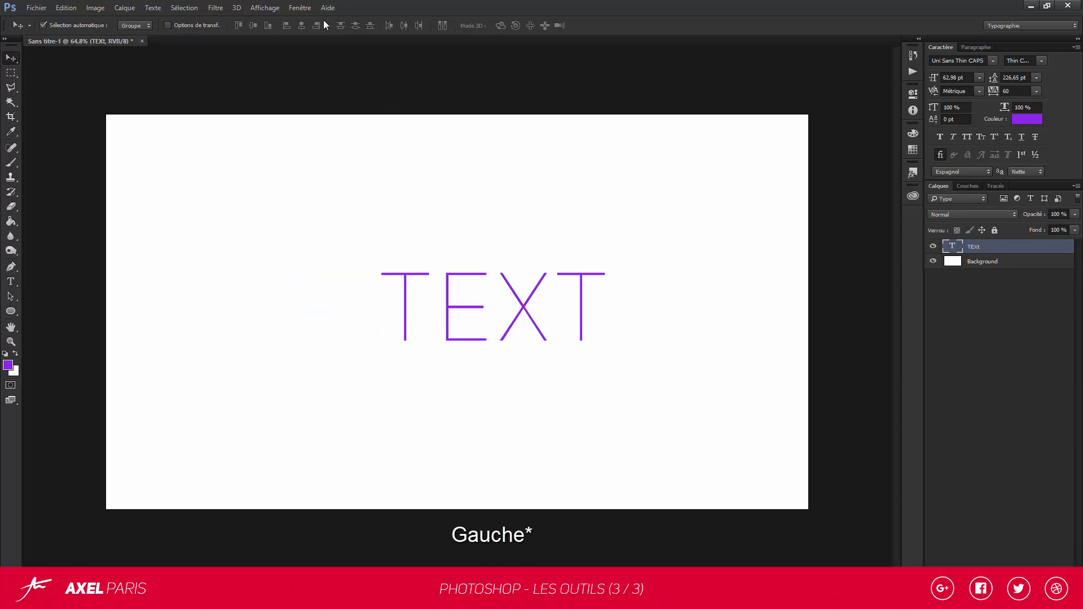
# - Change the text colour from the Type tool options to a light cyan blue
pyautogui.click(10, 283)
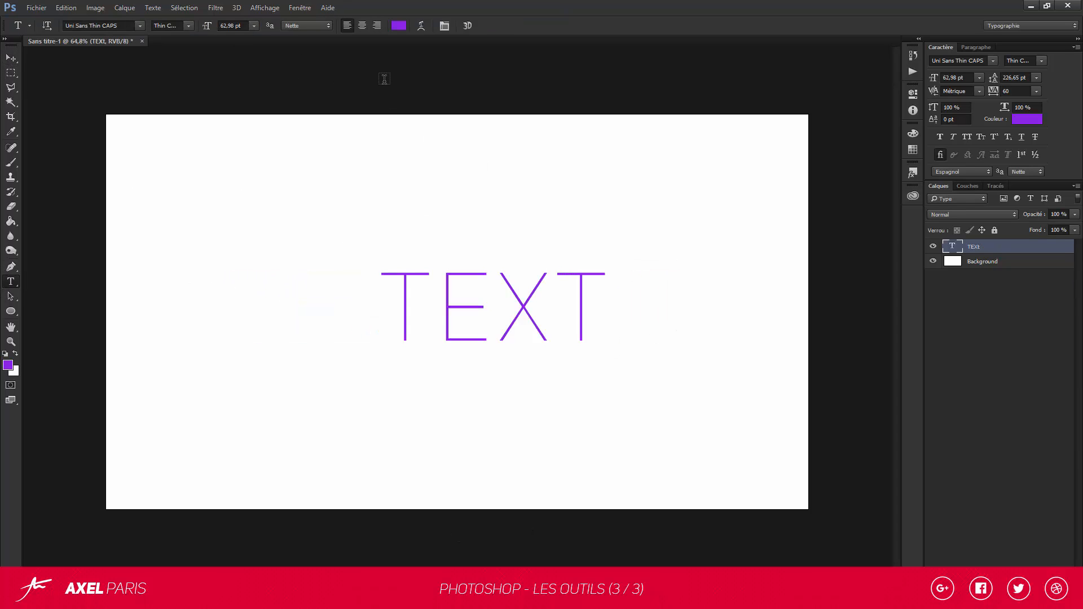
pyautogui.click(395, 27)
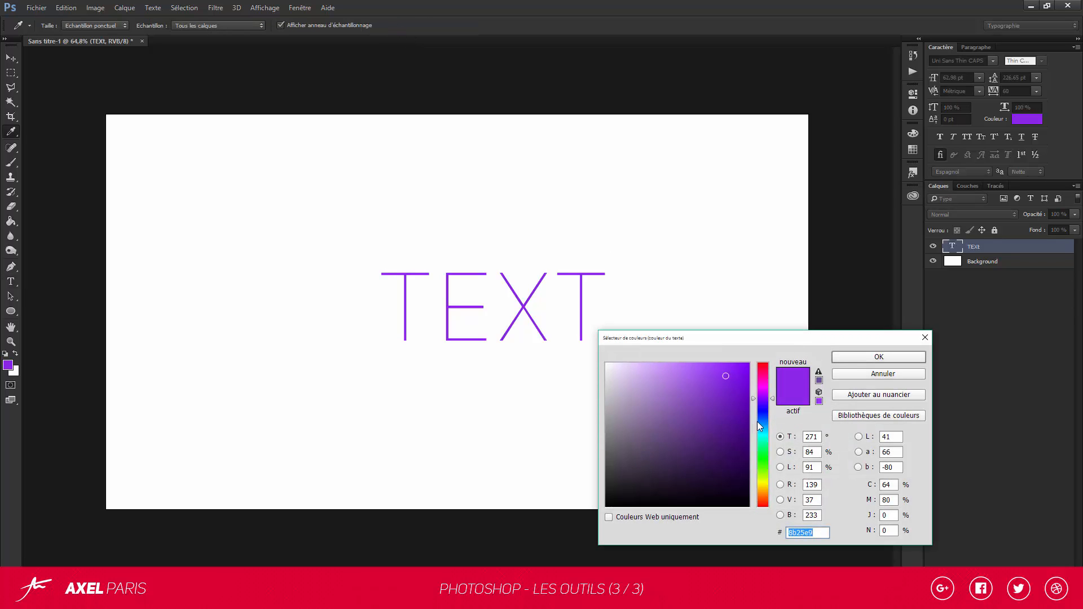
pyautogui.click(762, 429)
pyautogui.press('Return')
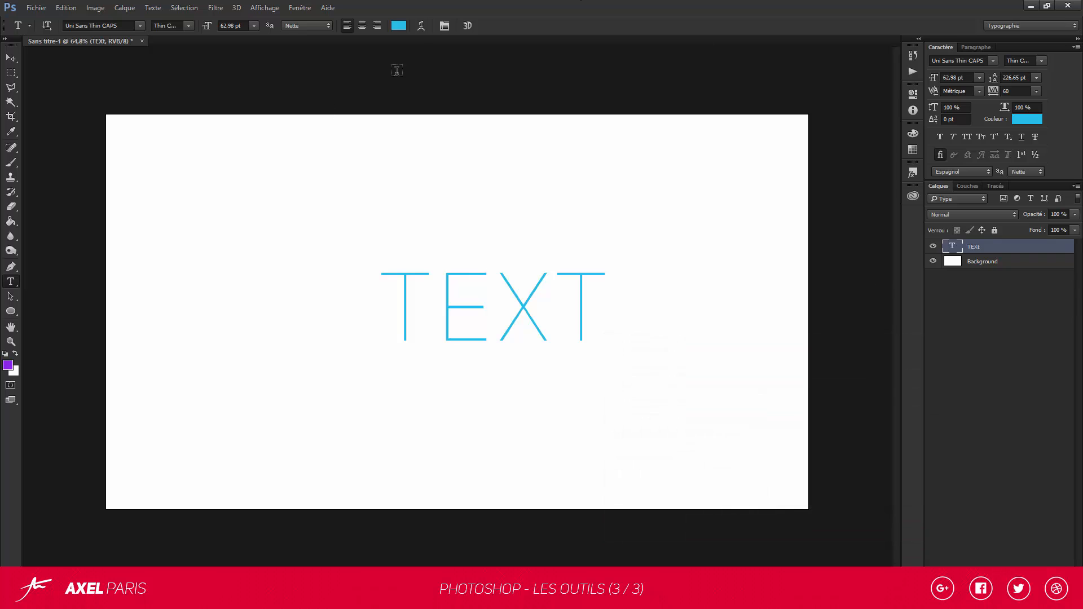
# - Try an Arc warp on the text with bend +41%, horizontal distortion +4% and vertical distortion -18%, switching it from horizontal to vertical
pyautogui.click(423, 26)
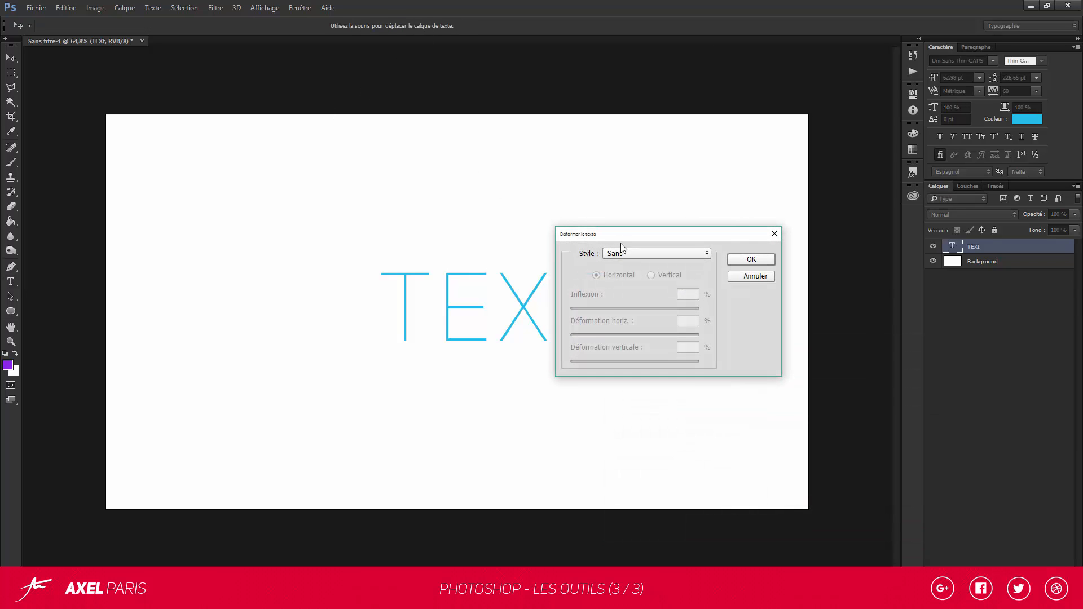
pyautogui.moveTo(626, 235); pyautogui.dragTo(631, 116)
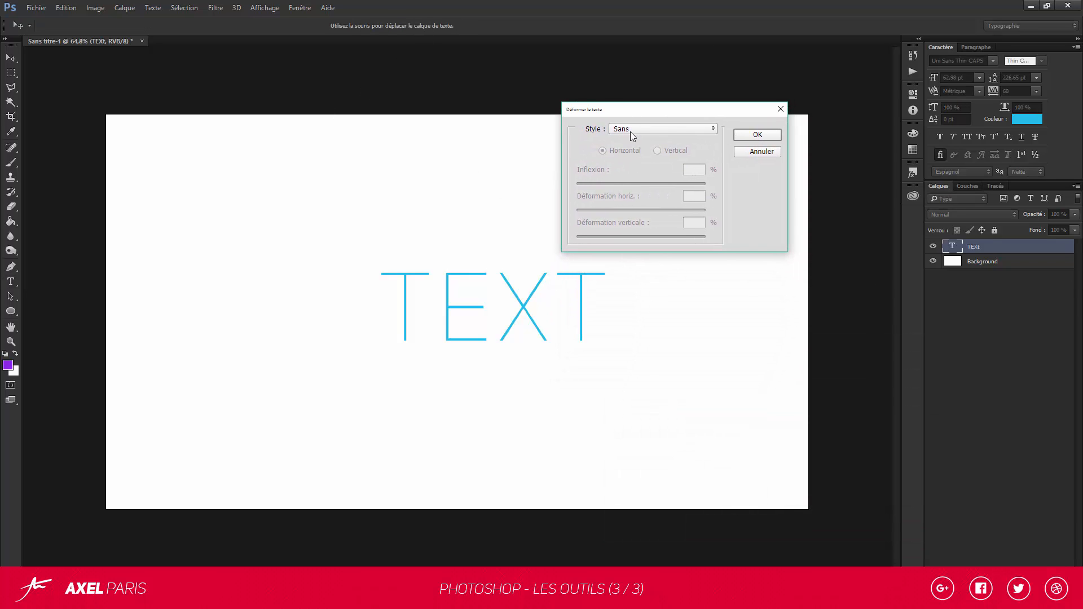
pyautogui.click(648, 130)
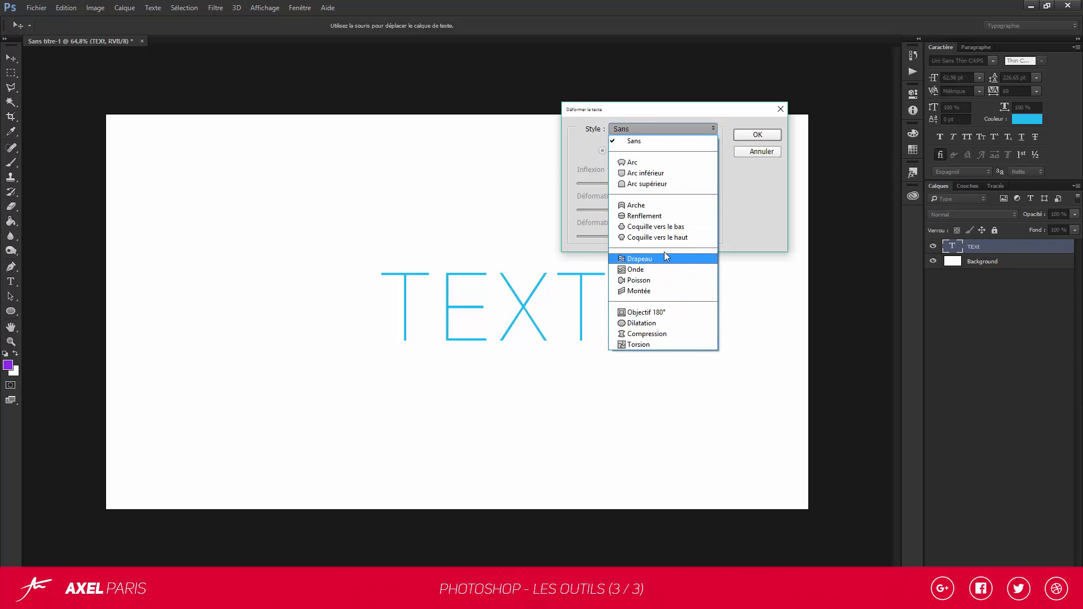
pyautogui.click(642, 164)
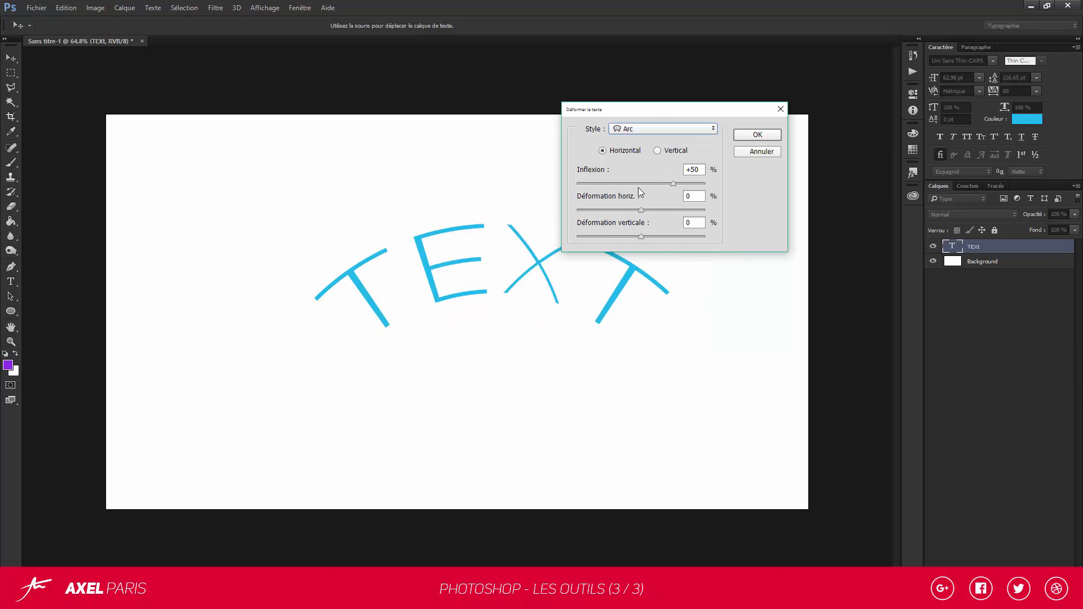
pyautogui.moveTo(672, 184); pyautogui.dragTo(630, 236)
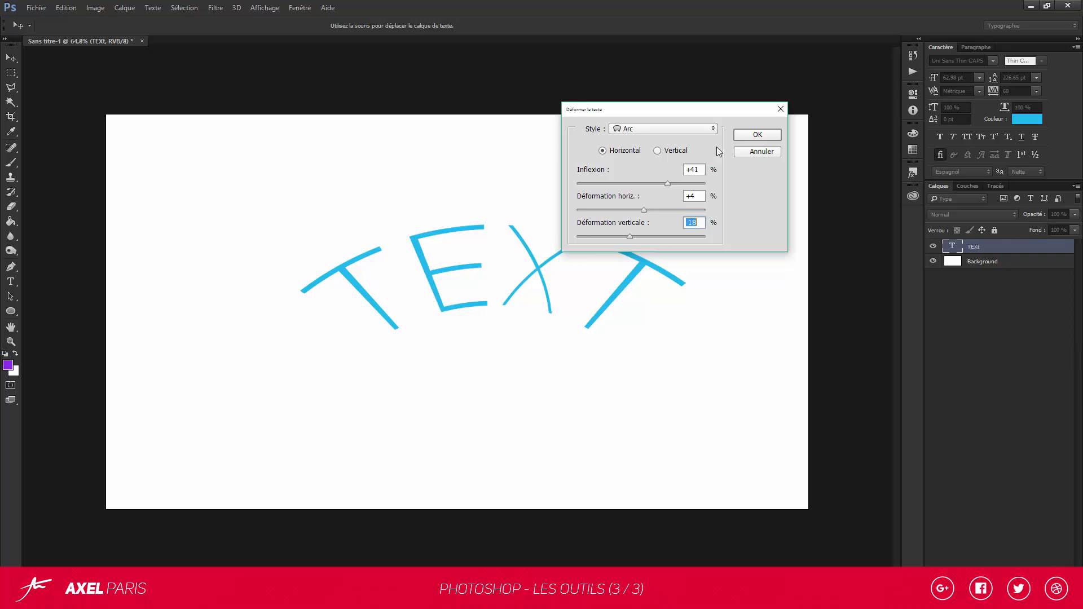
pyautogui.click(658, 150)
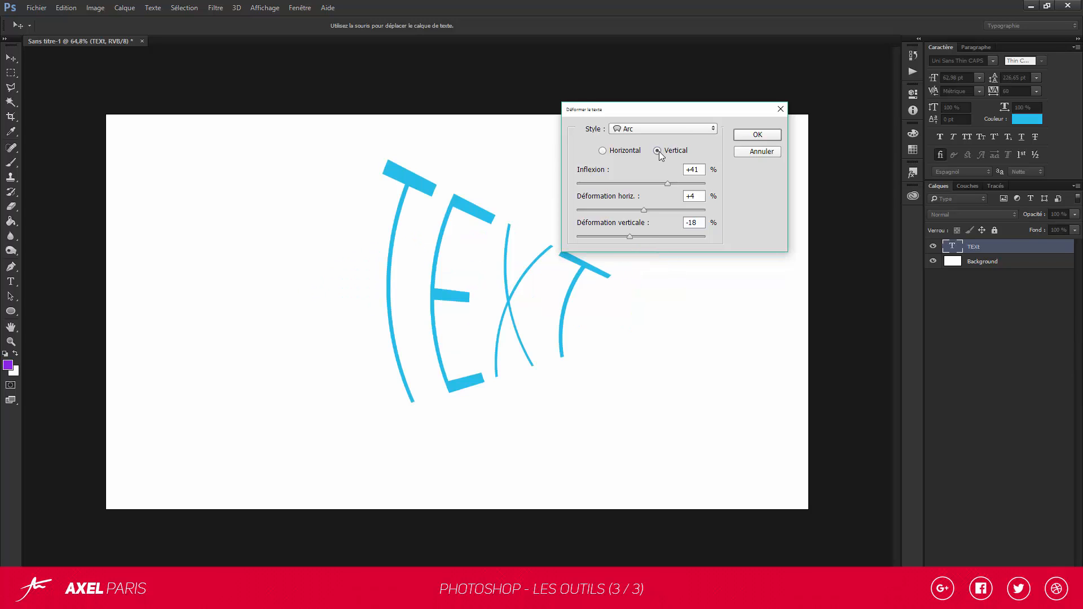
pyautogui.click(635, 129)
pyautogui.click(678, 129)
pyautogui.click(767, 154)
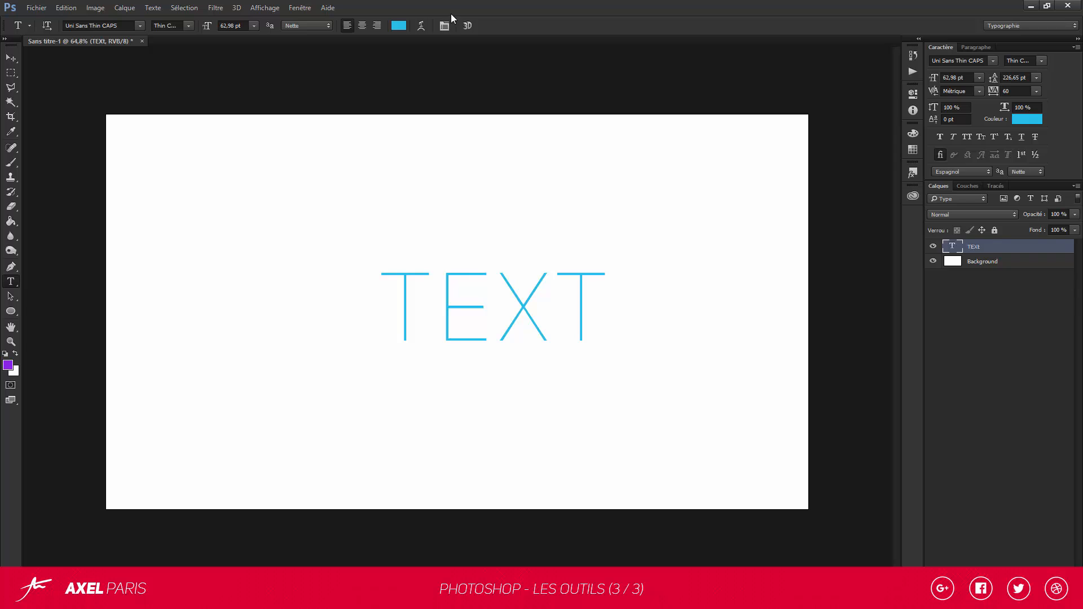
# - Select the whole word TEXT and set its tracking to 0
pyautogui.click(444, 25)
pyautogui.moveTo(591, 314); pyautogui.dragTo(387, 307)
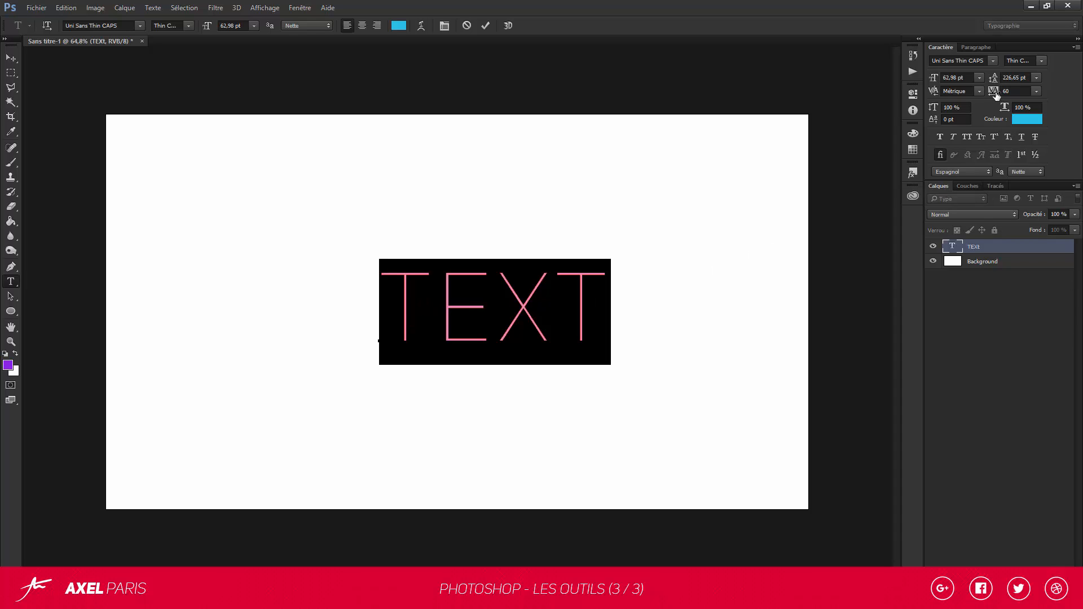
pyautogui.moveTo(993, 94)
pyautogui.mouseDown()
pyautogui.moveTo(1008, 97)
pyautogui.moveTo(995, 101)
pyautogui.mouseUp()
pyautogui.moveTo(993, 103); pyautogui.dragTo(952, 114)
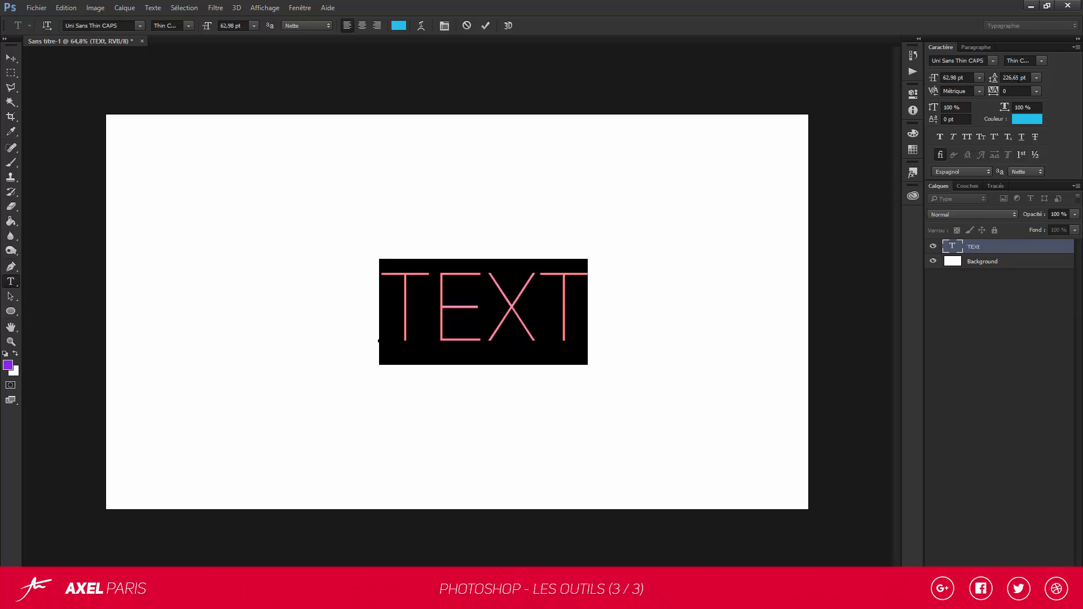
# - Add a second line reading TEXT 2 and transform the text to about 73% scale, moved up so both lines fit the canvas
pyautogui.click(581, 291)
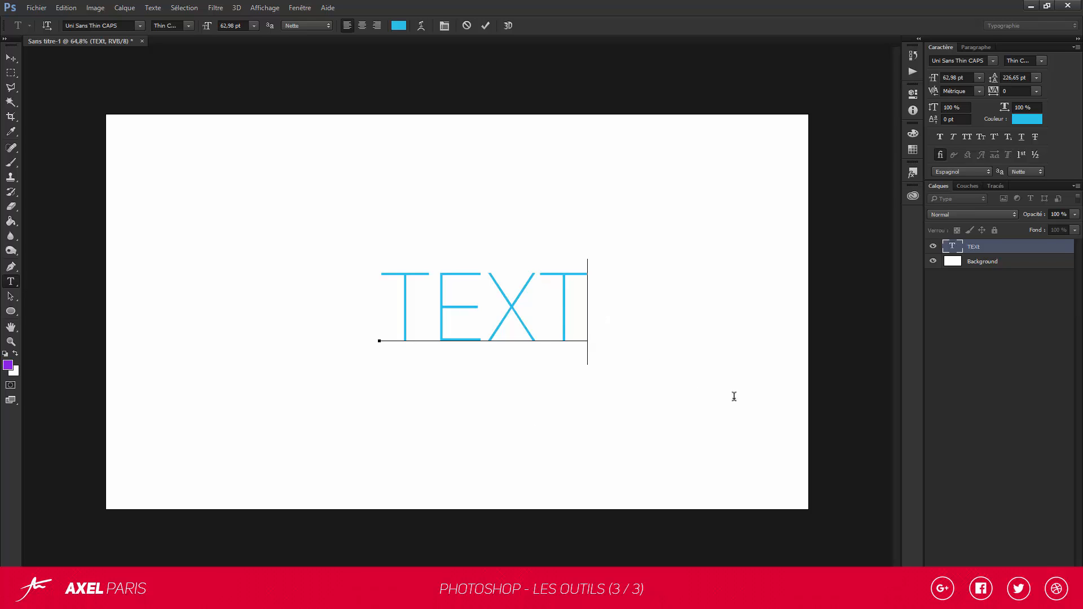
pyautogui.click(11, 64)
pyautogui.hotkey('ctrl', 't')
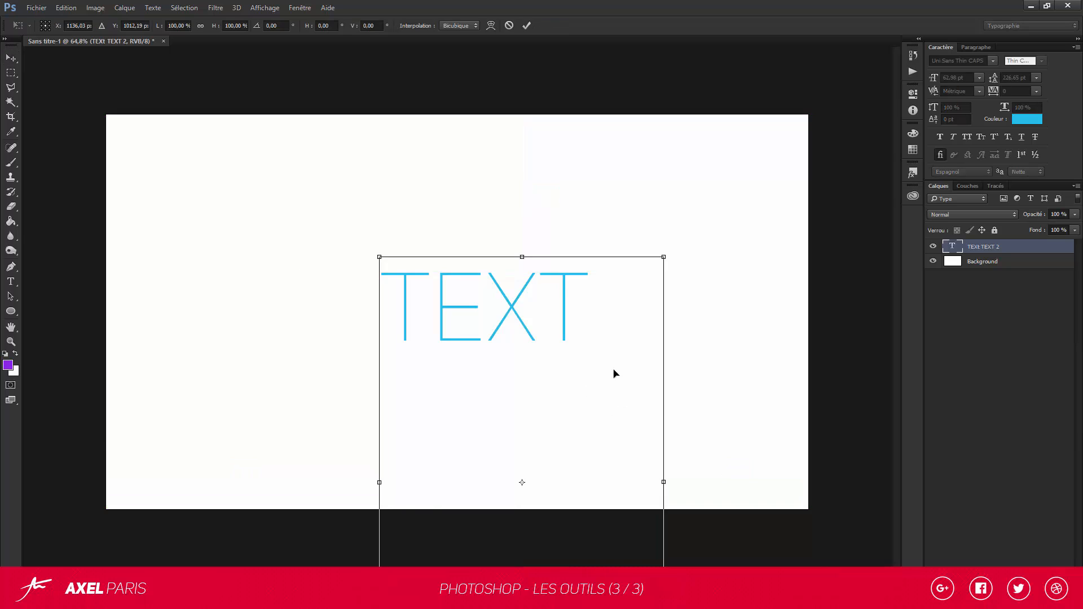
pyautogui.moveTo(615, 372); pyautogui.dragTo(580, 242)
pyautogui.moveTo(343, 108); pyautogui.dragTo(455, 234)
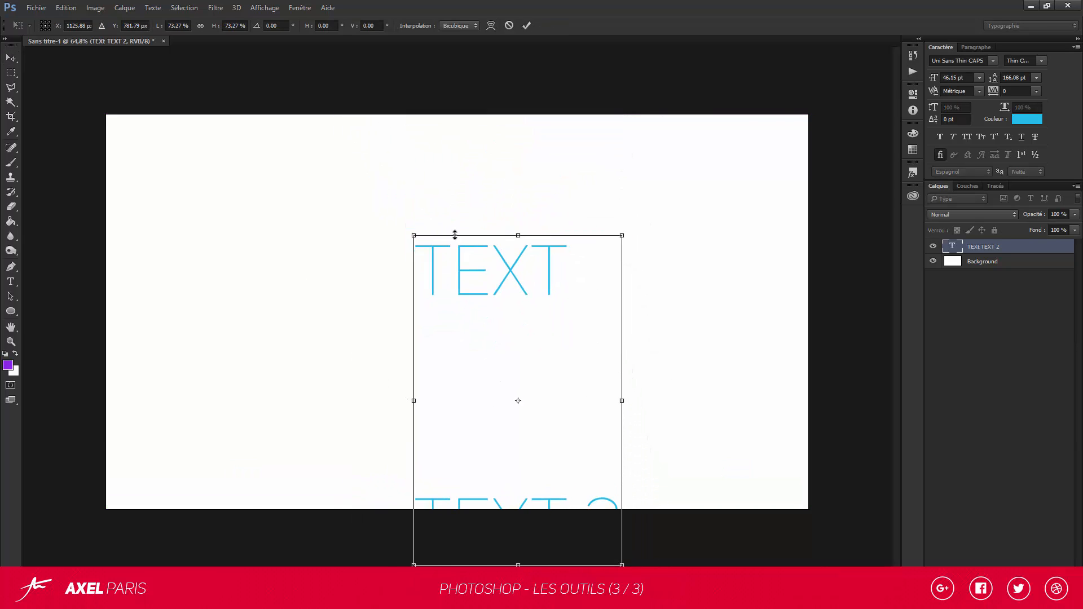
pyautogui.moveTo(515, 297); pyautogui.dragTo(457, 230)
pyautogui.press('Return')
# - Select both text lines and reduce the spacing between them by setting the leading to Auto
pyautogui.press('t')
pyautogui.click(491, 334)
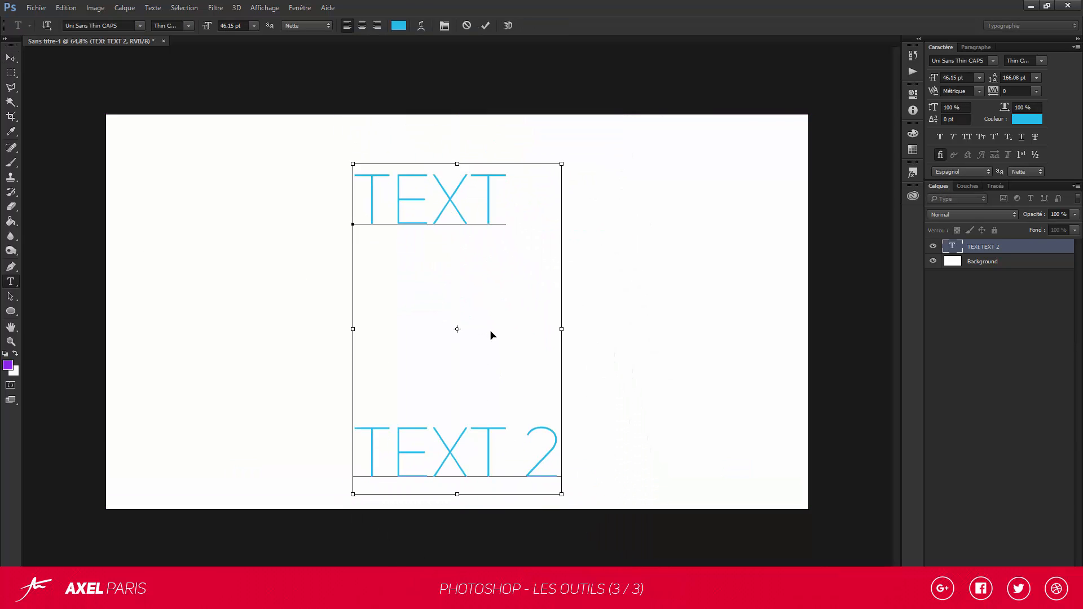
pyautogui.hotkey('ctrl', 'a')
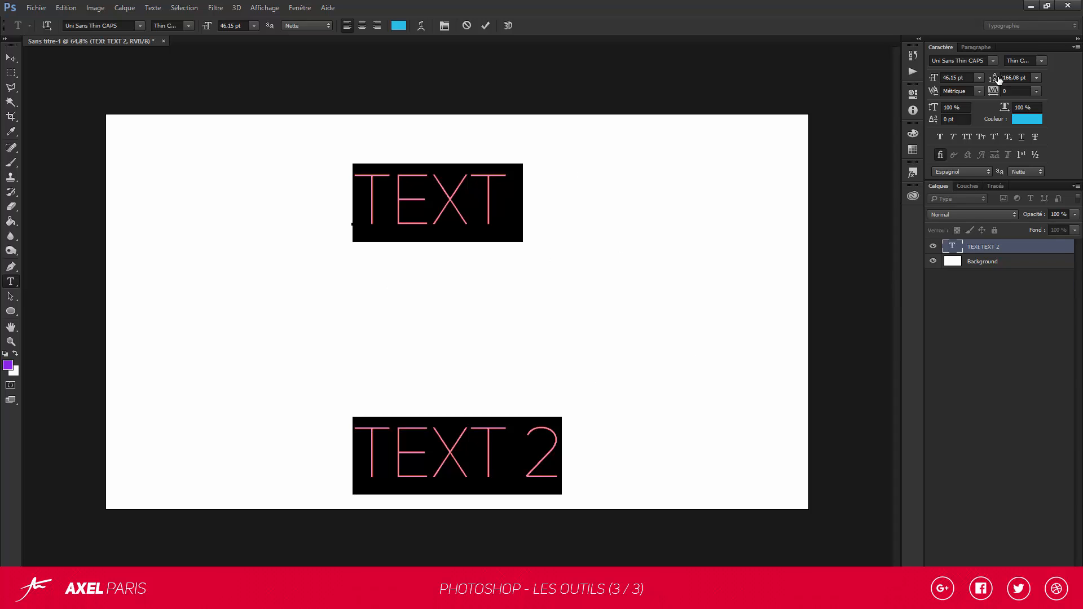
pyautogui.moveTo(994, 81); pyautogui.dragTo(956, 104)
pyautogui.click(1035, 77)
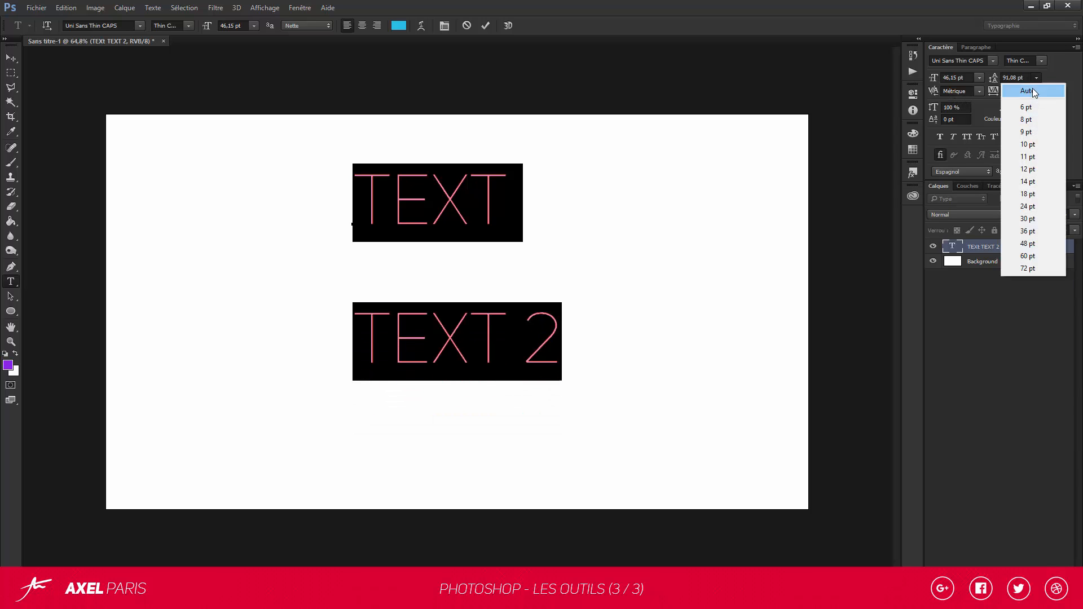
pyautogui.click(1032, 90)
pyautogui.click(506, 293)
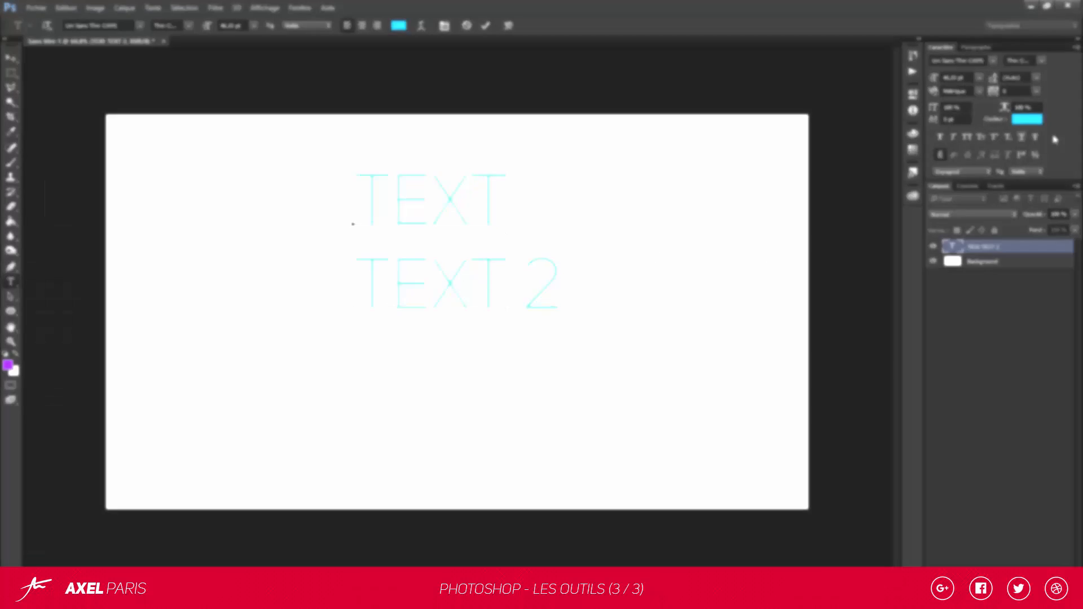
# - Try a 76% vertical scale on both text lines and undo it
pyautogui.hotkey('ctrl', 'a')
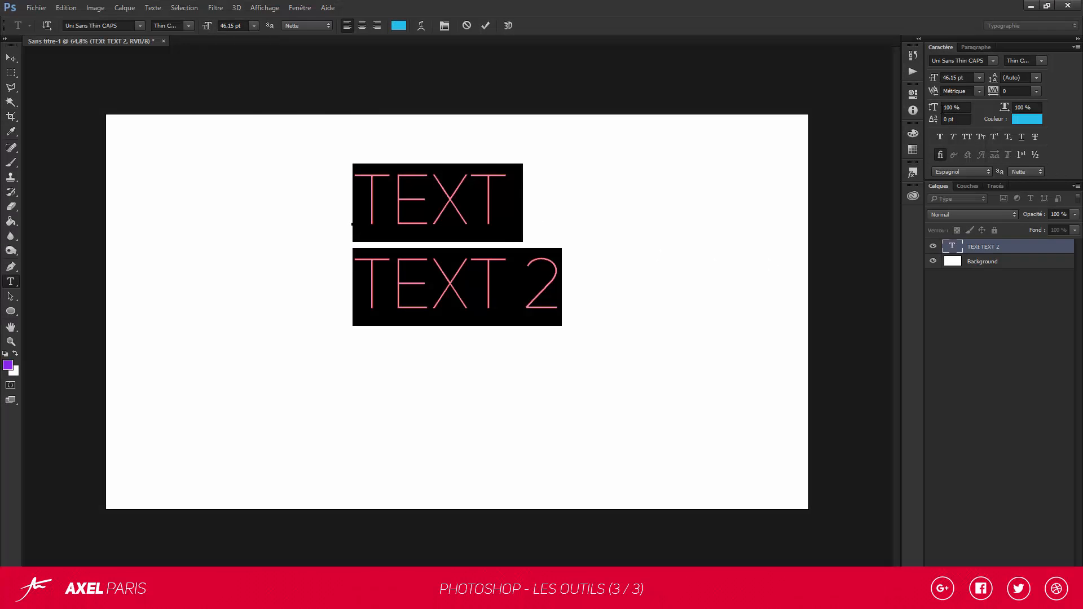
pyautogui.moveTo(934, 111); pyautogui.dragTo(921, 103)
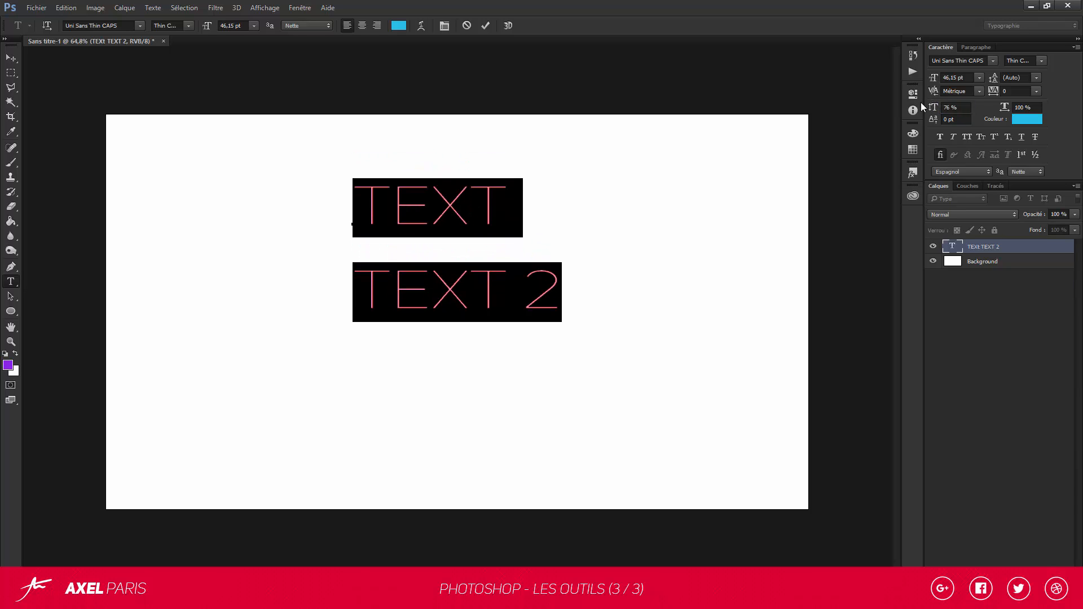
pyautogui.hotkey('ctrl', 'z')
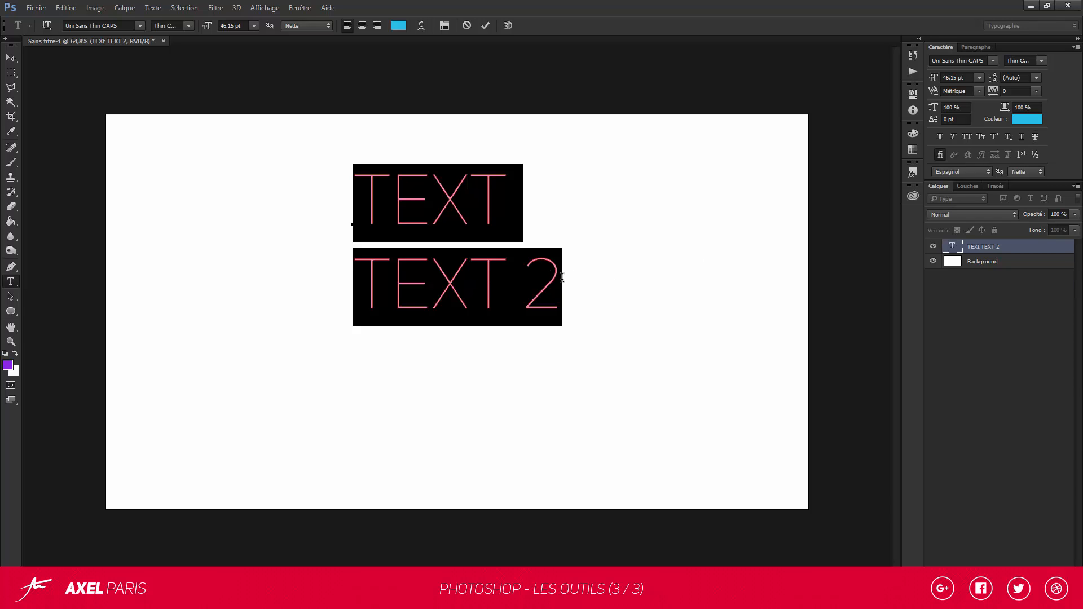
# - Try the faux bold, faux italic and strikethrough styles on both text lines, turning each one off again
pyautogui.click(938, 139)
pyautogui.click(953, 139)
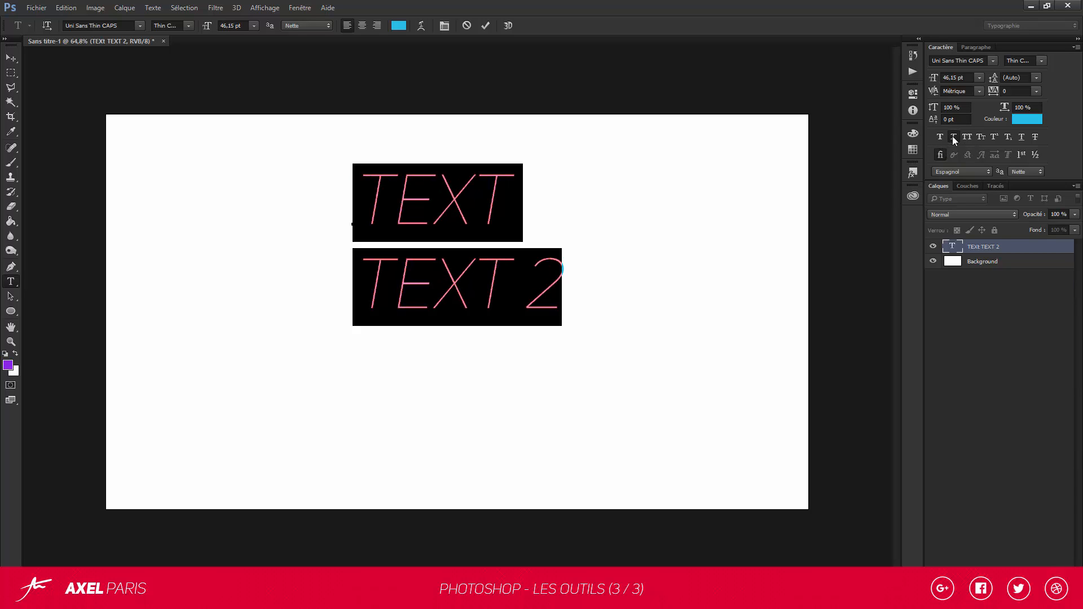
pyautogui.click(953, 137)
pyautogui.click(1036, 138)
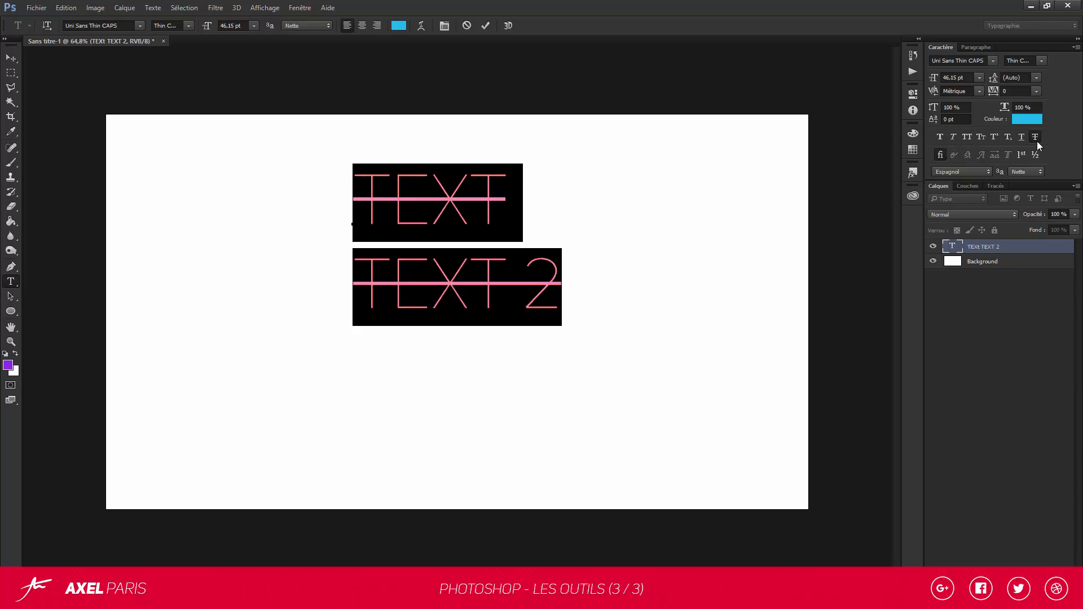
pyautogui.click(1036, 139)
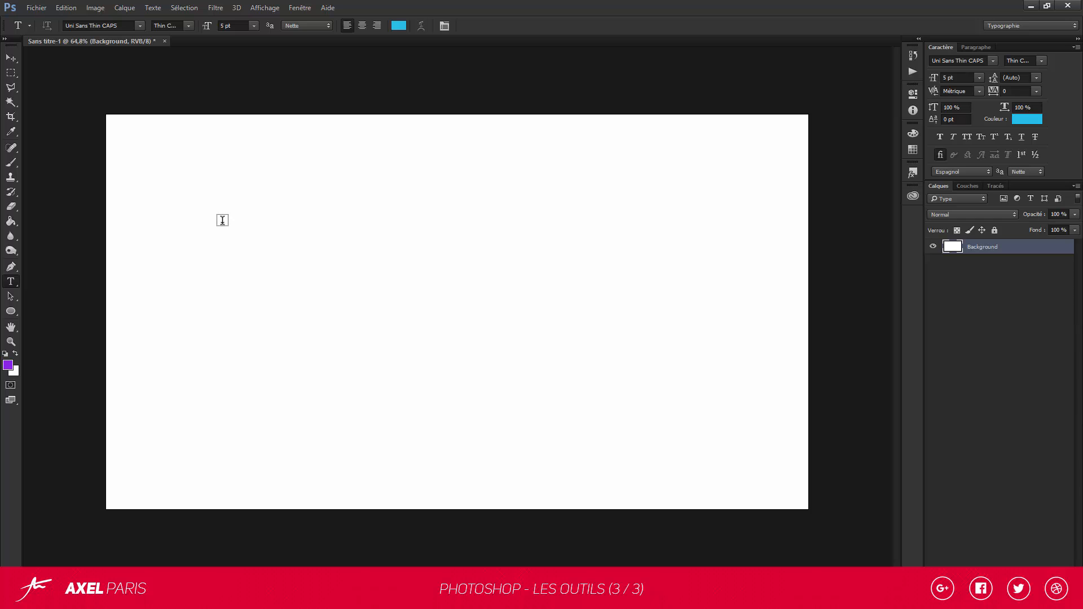
# - Draw a paragraph text box about half the canvas wide, and switch to Chrome to search Google for "lorem ipsum"
pyautogui.moveTo(205, 197); pyautogui.dragTo(556, 429)
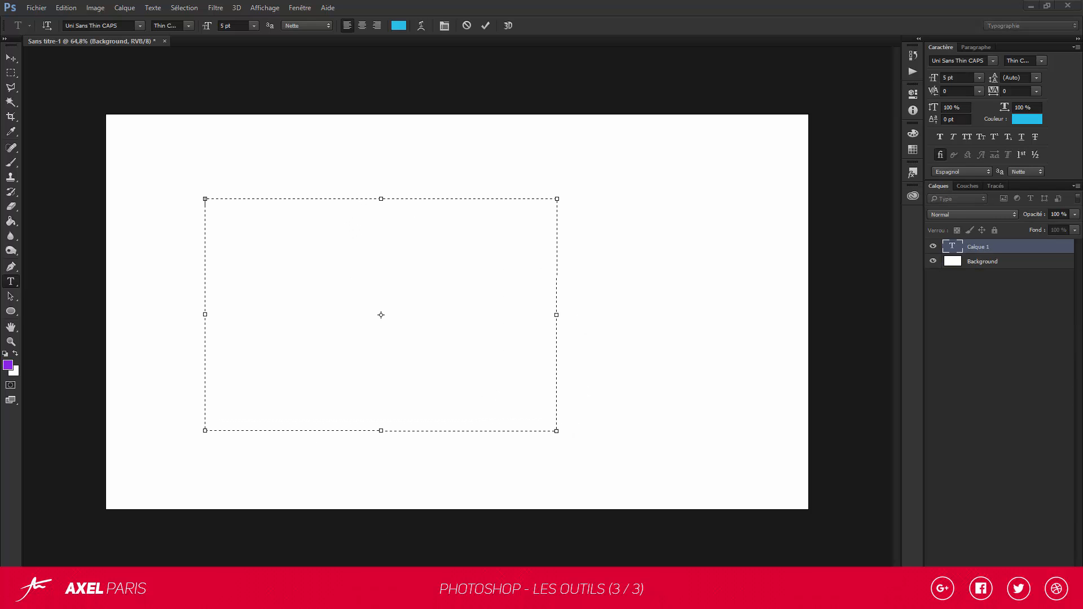
pyautogui.moveTo(1082, 395); pyautogui.dragTo(362, 133)
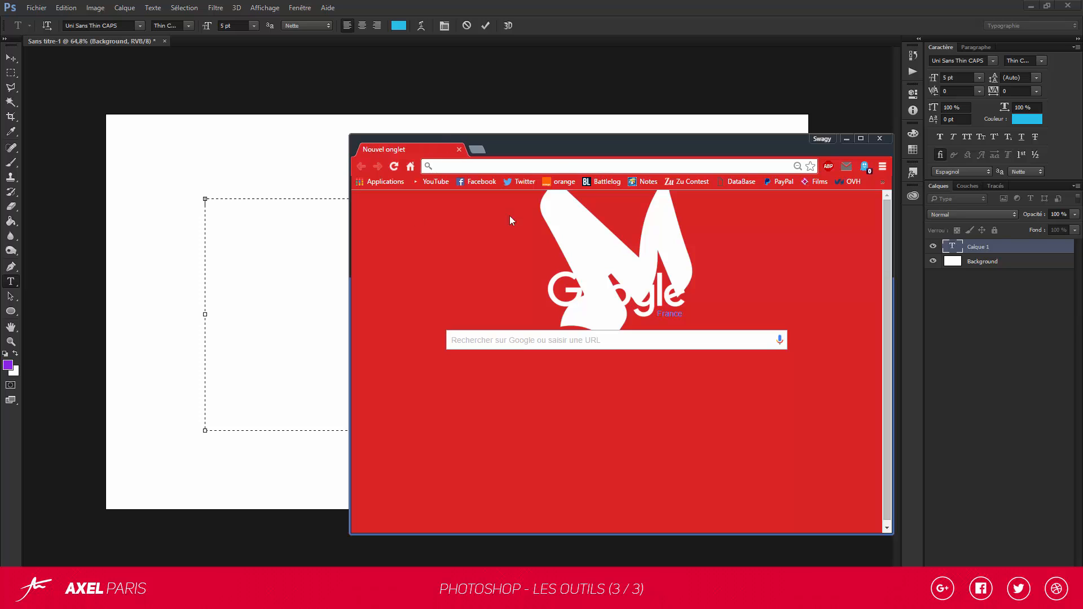
pyautogui.click(433, 166)
pyautogui.write('lorem is')
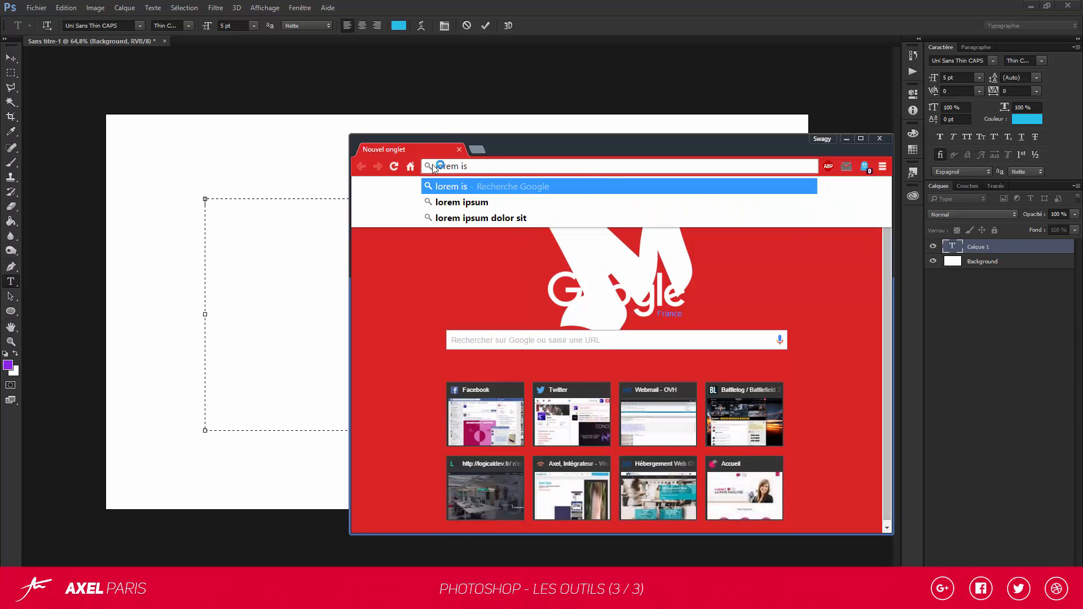
pyautogui.press('Down')
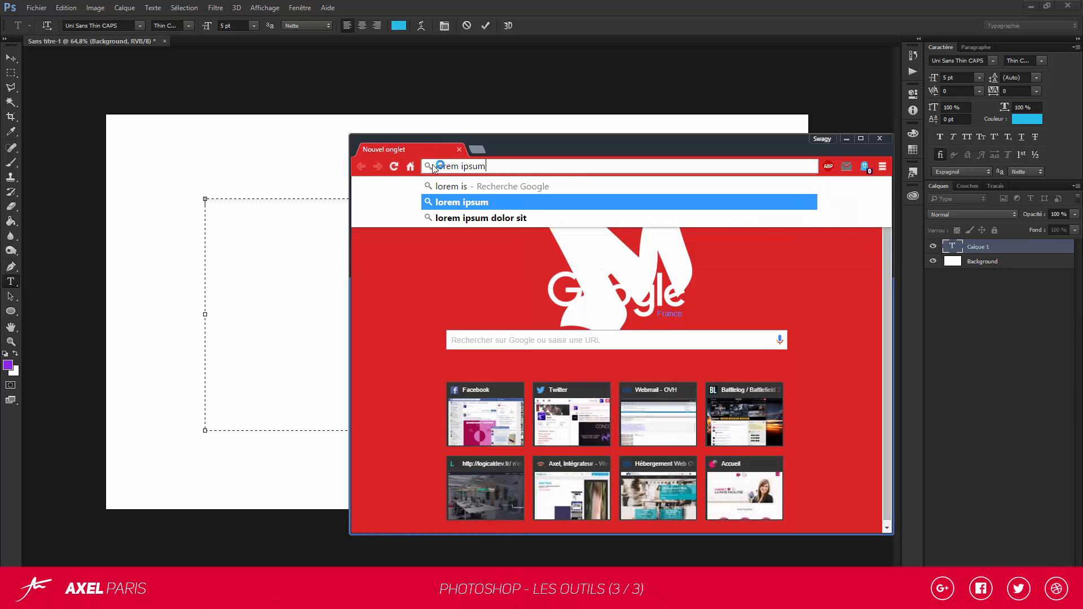
pyautogui.press('Return')
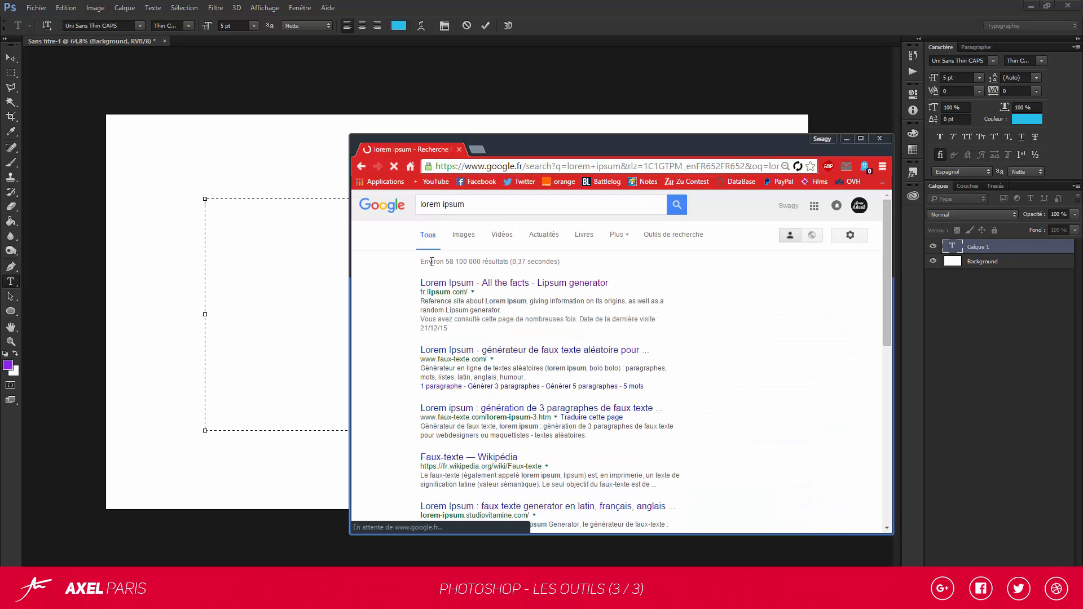
# - Open the fr.lipsum.com result, generate 5 paragraphs of Lorem Ipsum and select the first paragraph for copying
pyautogui.click(462, 285)
pyautogui.scroll(-5, 621, 361)
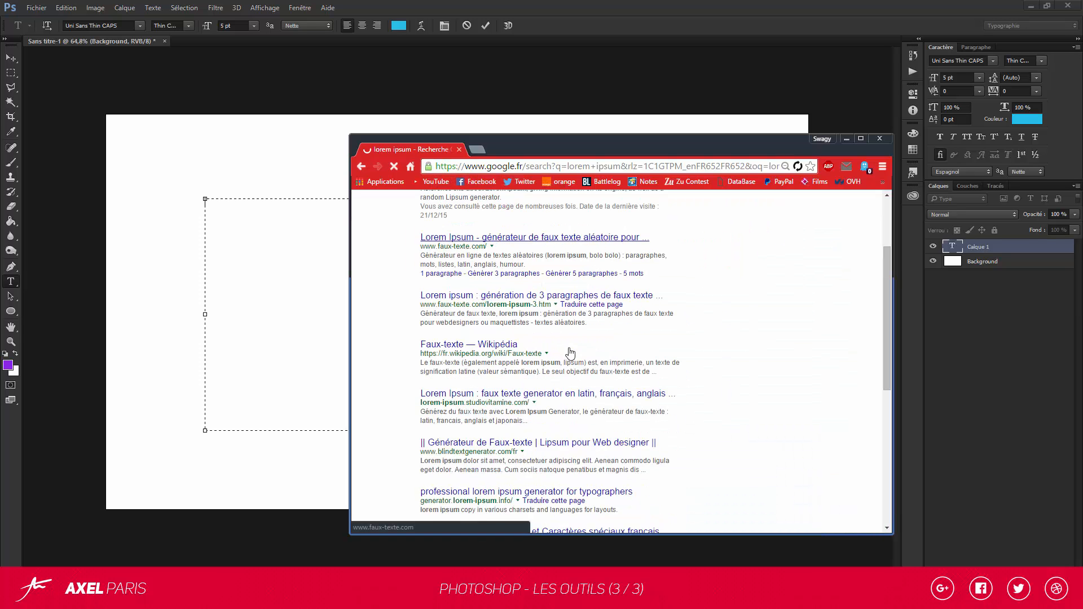
pyautogui.scroll(-3, 583, 337)
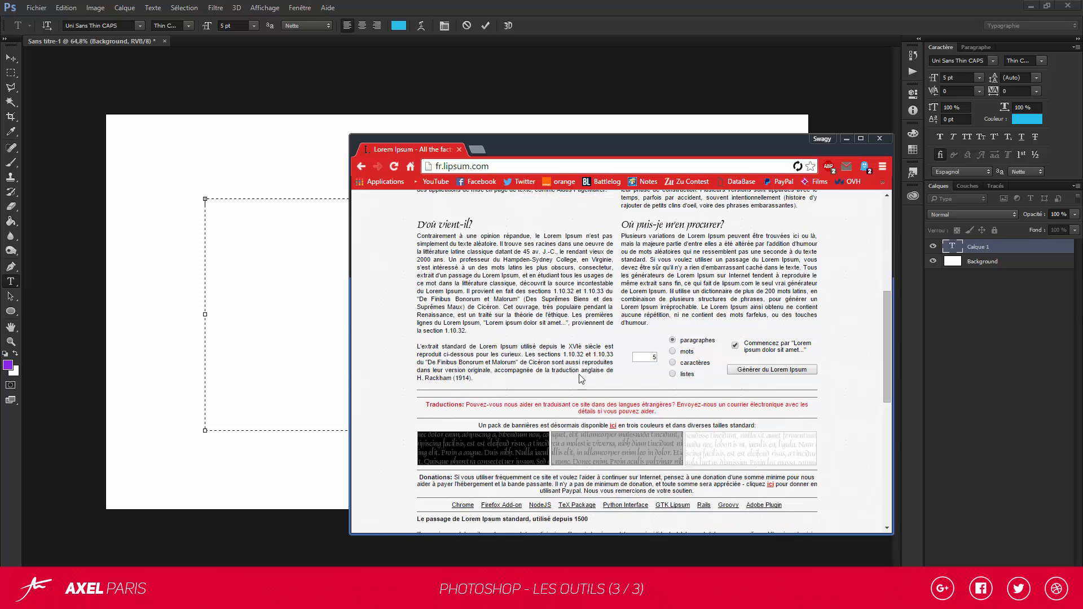
pyautogui.click(735, 370)
pyautogui.scroll(-1, 446, 330)
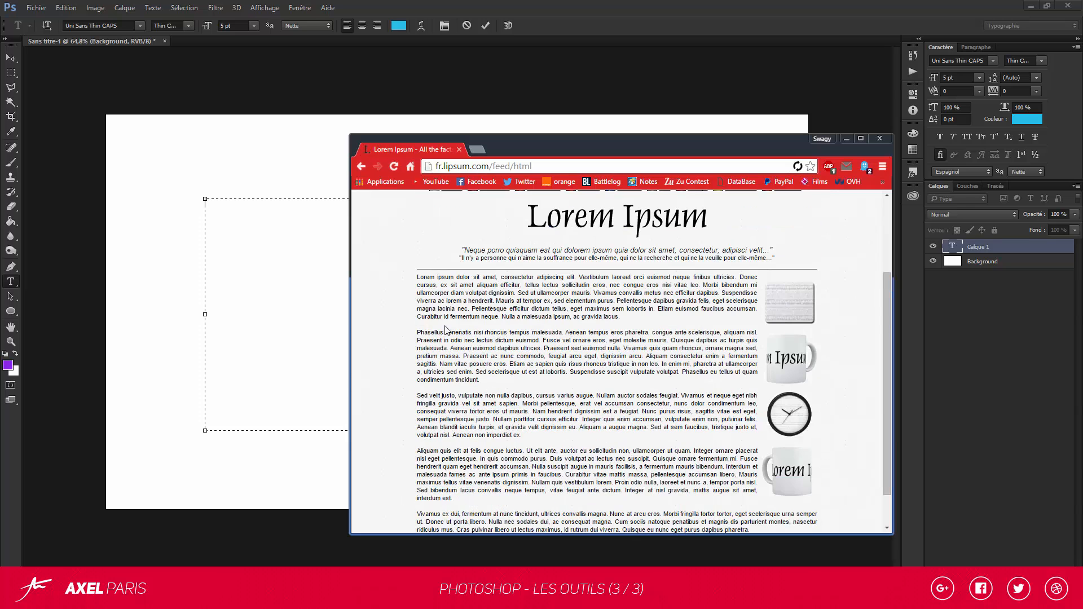
pyautogui.moveTo(417, 278); pyautogui.dragTo(643, 315)
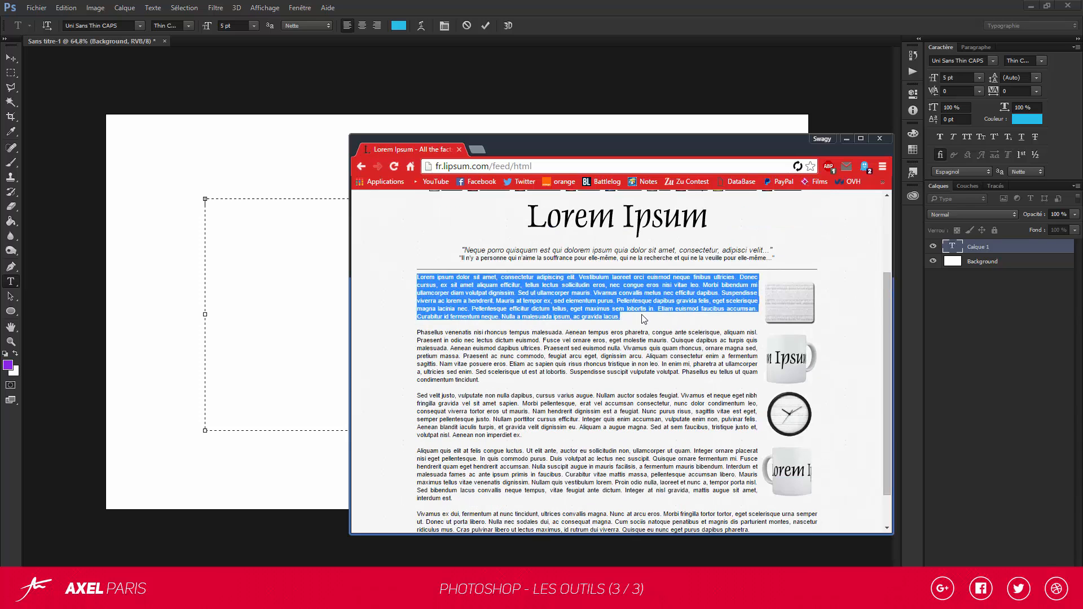
# - Switch back to Photoshop, paste the Lorem Ipsum paragraph into the text box and set its font to Arial Regular
pyautogui.hotkey('alt', 'Tab')
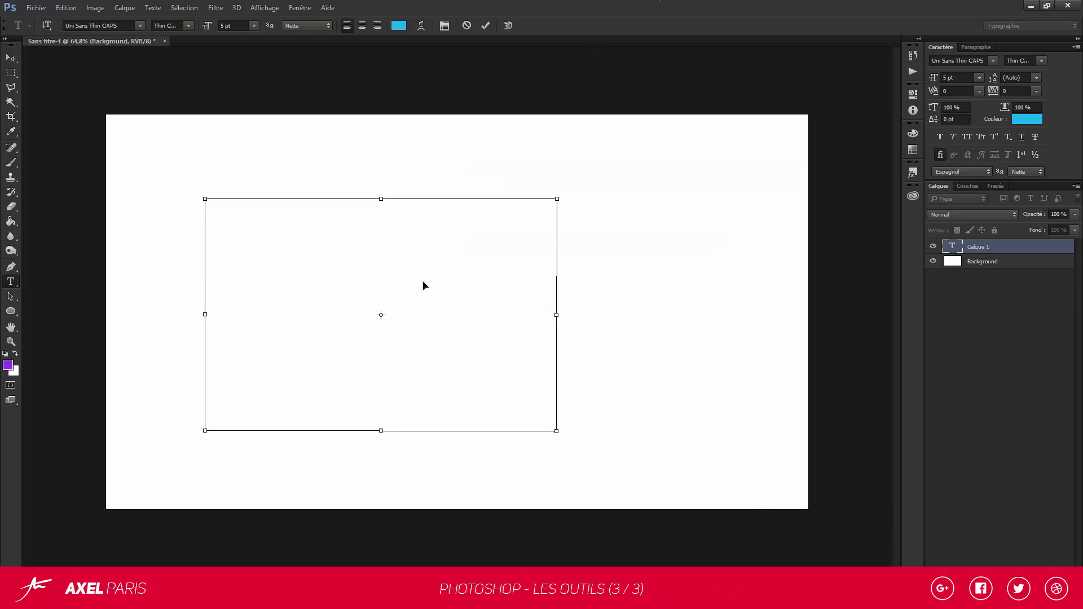
pyautogui.write('LOREM IPSUM DOLOR SIT AMET, CONSECTETUR ADIPISCING ELIT. VESTIBULUM LAOREET ORCI EUISMOD NEQUE FINIBUS ULTRICIES. DONEC CURSUS, EX SIT AMET ALIQUAM EFFICITUR, TELLUS LECTUS SOLLICITUDIN EROS, NEC CONGUE EROS NISI VITAE LEO. MORBI BIBENDUM MI ULLAMCORPER DIAM VOLUTPAT DIGNISSIM. SED UT ULLAMCORPER MAURIS. VIVAMUS CONVALLIS METUS NEC EFFICITUR DAPIBUS. SUSPENDISSE VIVERRA AC LOREM A HENDRERIT. MAURIS AT TEMPOR EX. SED ELEMENTUM PURUS. PELLENTESQUE DAPIBUS GRAVIDA FELIS, EGET SCELERISQUE MAGNA LACINIA NEC. PELLENTESQUE EFFICITUR DICTUM TELLUS, EGET MAXIMUS SEM LOBORTIS IN. ETIAM EUISMOD FAUCIBUS ACCUMSAN. CURABITUR ID FERMENTUM NEQUE. NULLA A MALESUADA IPSUM, AC GRAVIDA LACUS.')
pyautogui.hotkey('ctrl', 'a')
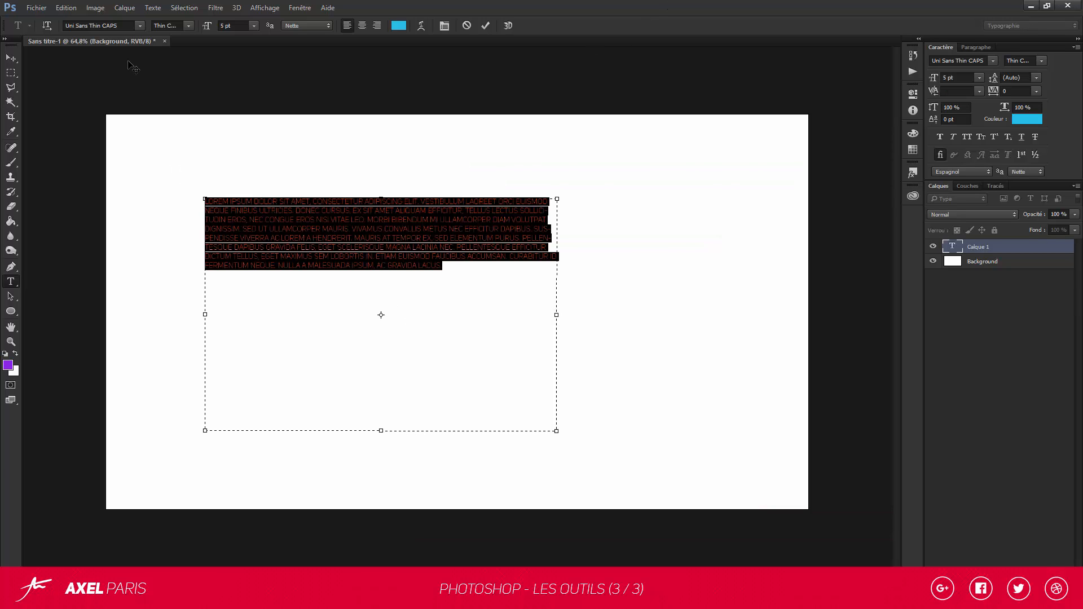
pyautogui.click(122, 28)
pyautogui.write('ari')
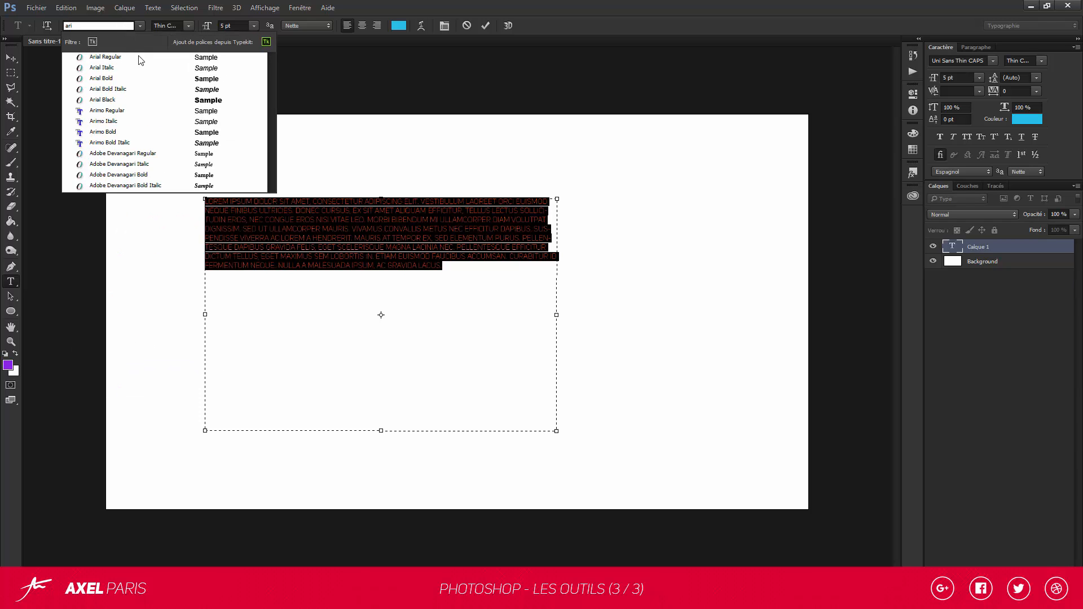
pyautogui.click(140, 58)
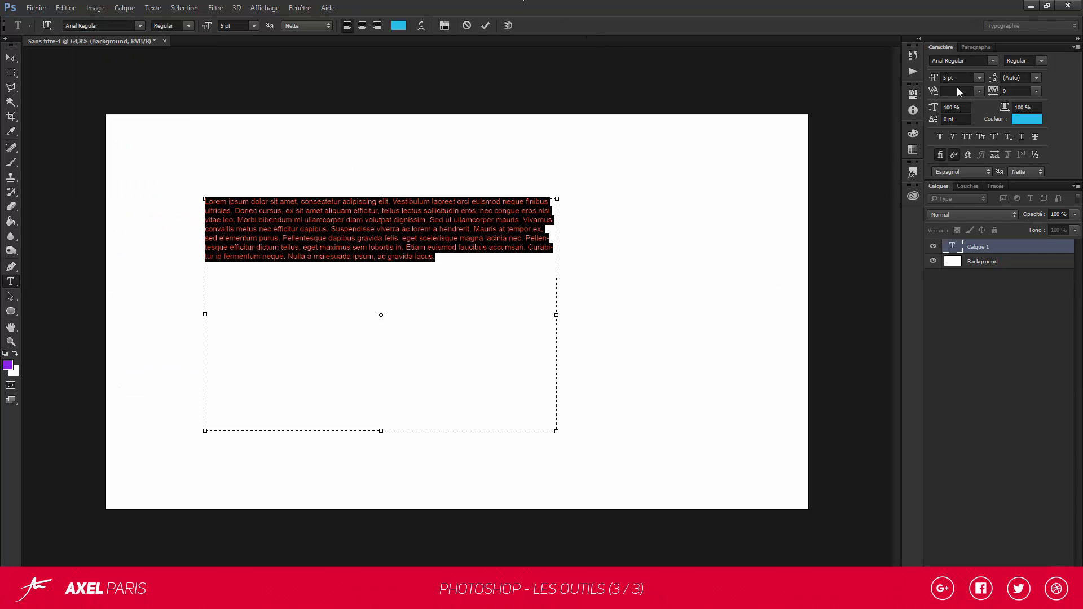
# - Format the whole Lorem Ipsum paragraph at 8 pt with 17 pt leading and black text colour (000000)
pyautogui.moveTo(994, 78); pyautogui.dragTo(1004, 78)
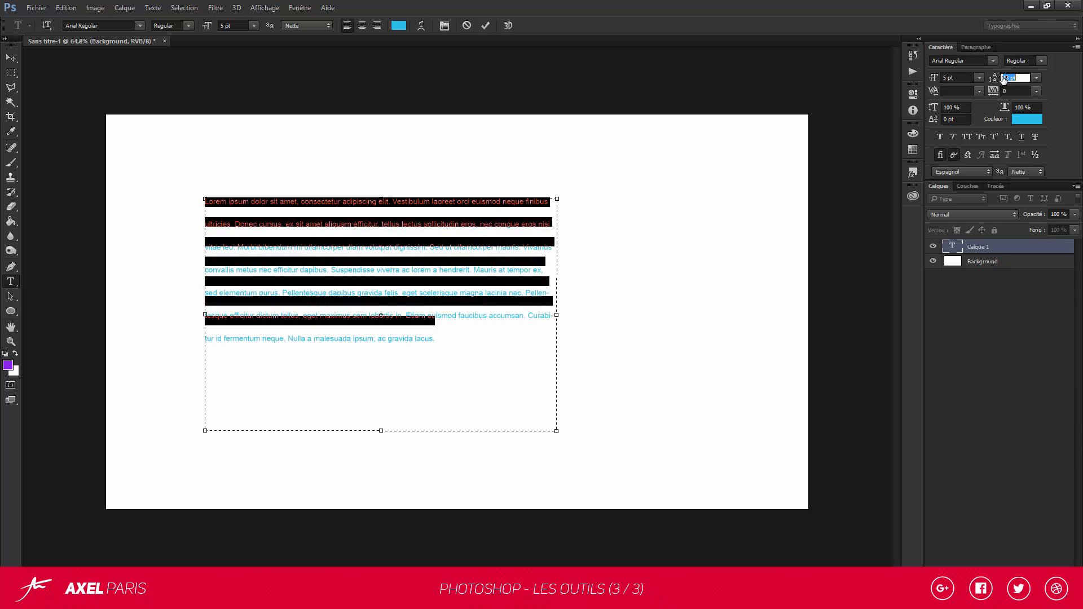
pyautogui.moveTo(203, 33); pyautogui.dragTo(204, 33)
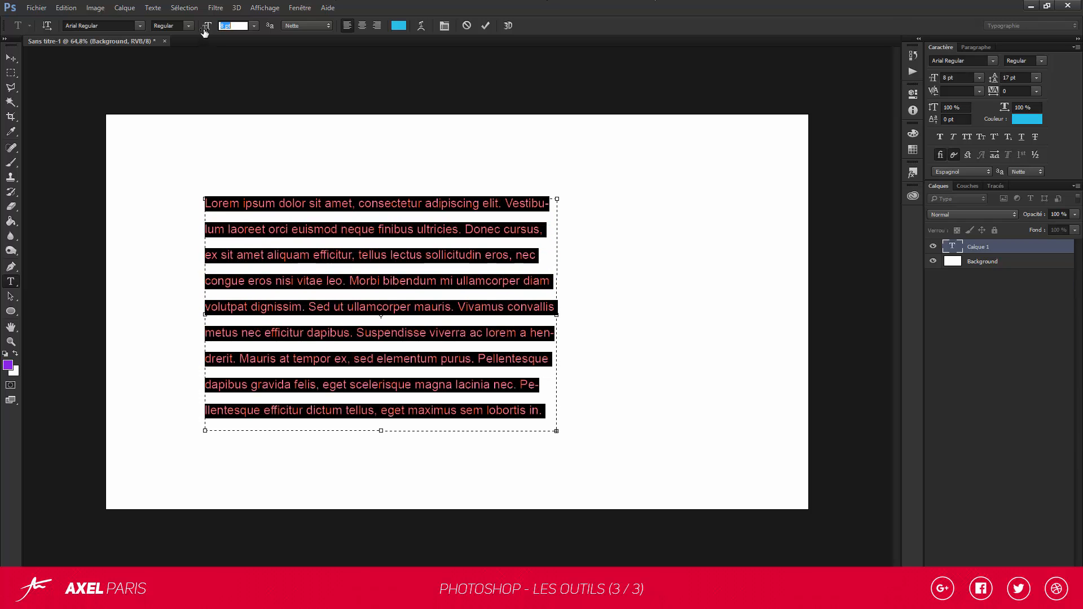
pyautogui.click(398, 26)
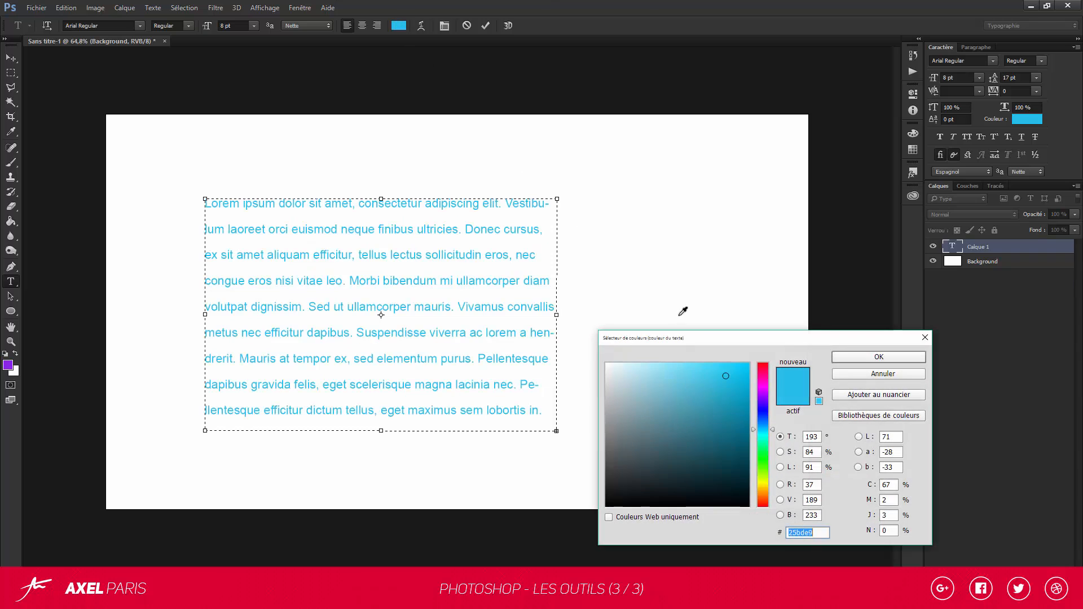
pyautogui.click(603, 469)
pyautogui.moveTo(603, 469); pyautogui.dragTo(592, 551)
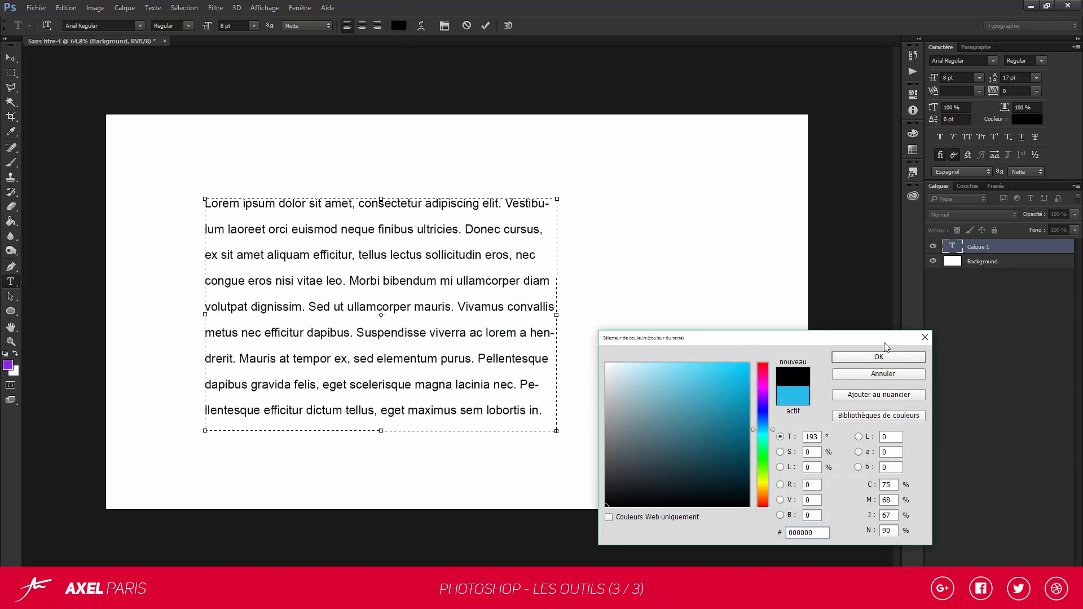
pyautogui.press('Return')
pyautogui.click(520, 385)
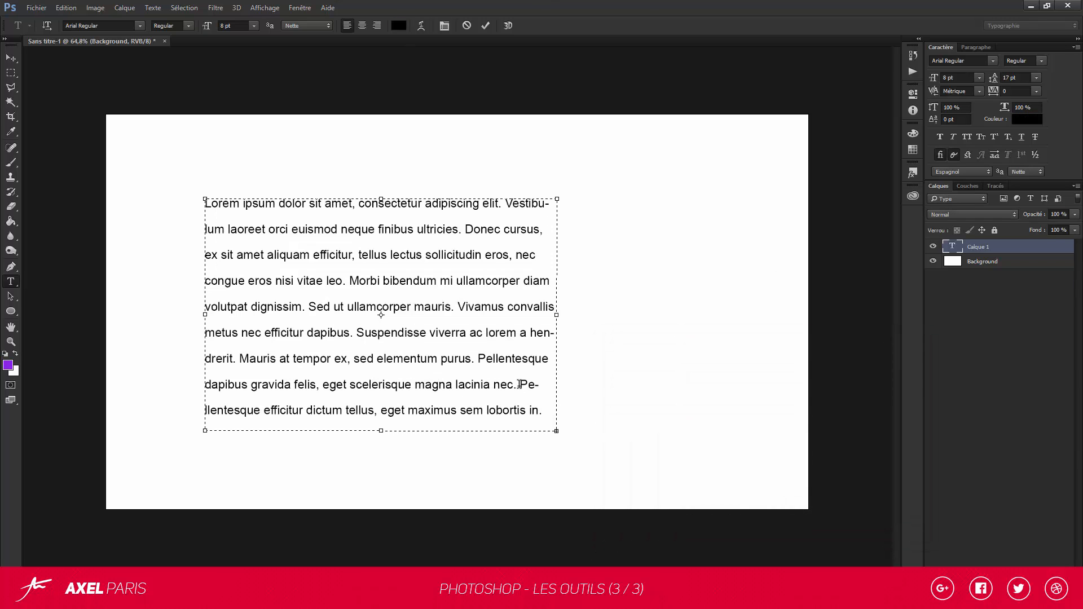
# - Select the whole paragraph and enlarge its text box to about two thirds of the canvas width, extending it slightly downwards
pyautogui.hotkey('ctrl', 'a')
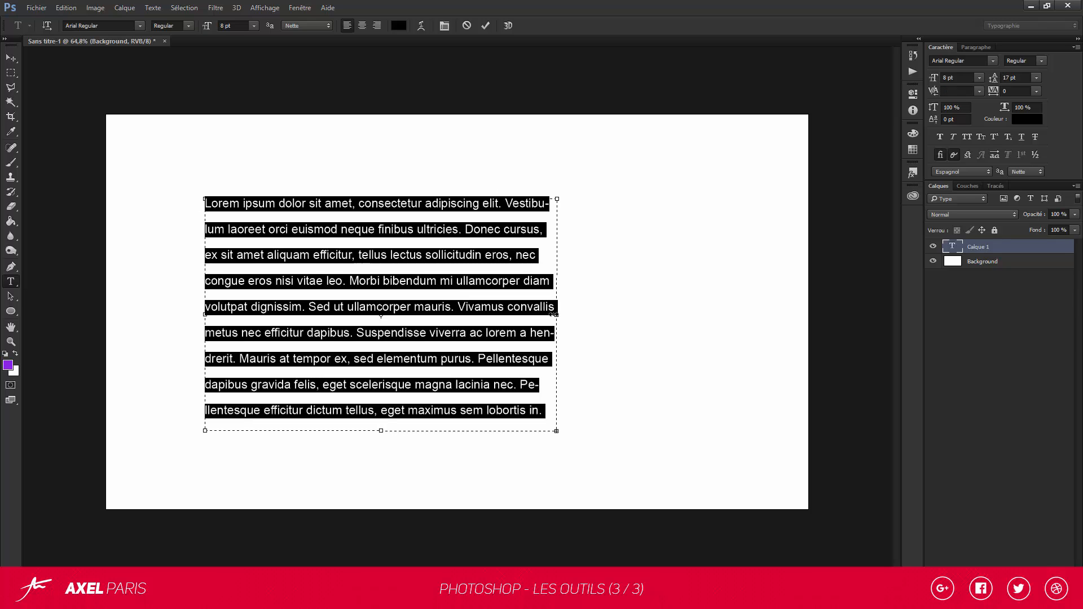
pyautogui.moveTo(557, 314); pyautogui.dragTo(673, 338)
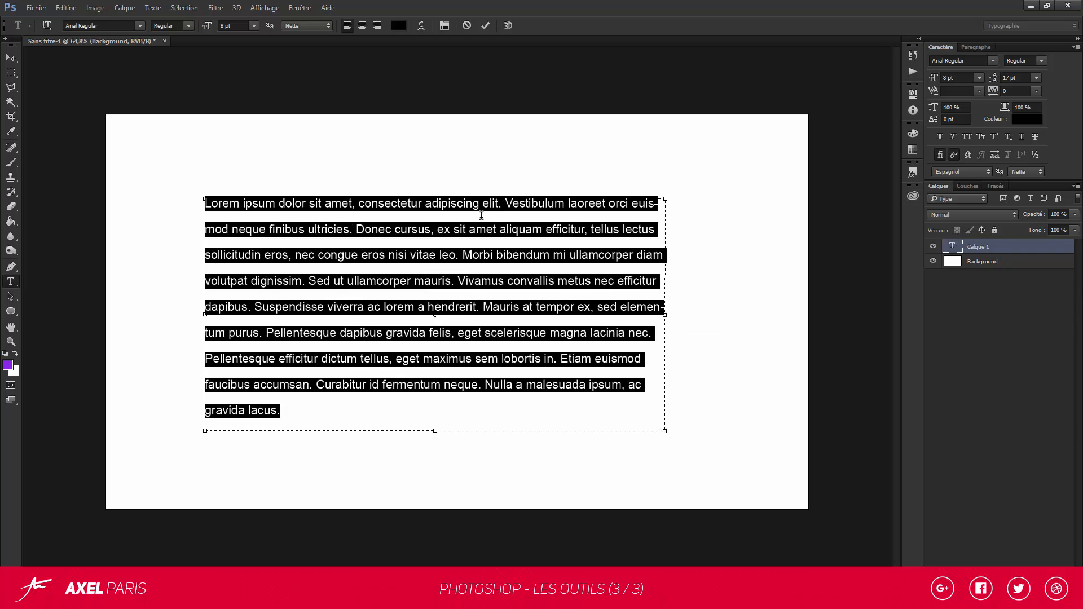
pyautogui.moveTo(432, 432); pyautogui.dragTo(440, 452)
pyautogui.moveTo(665, 325); pyautogui.dragTo(682, 329)
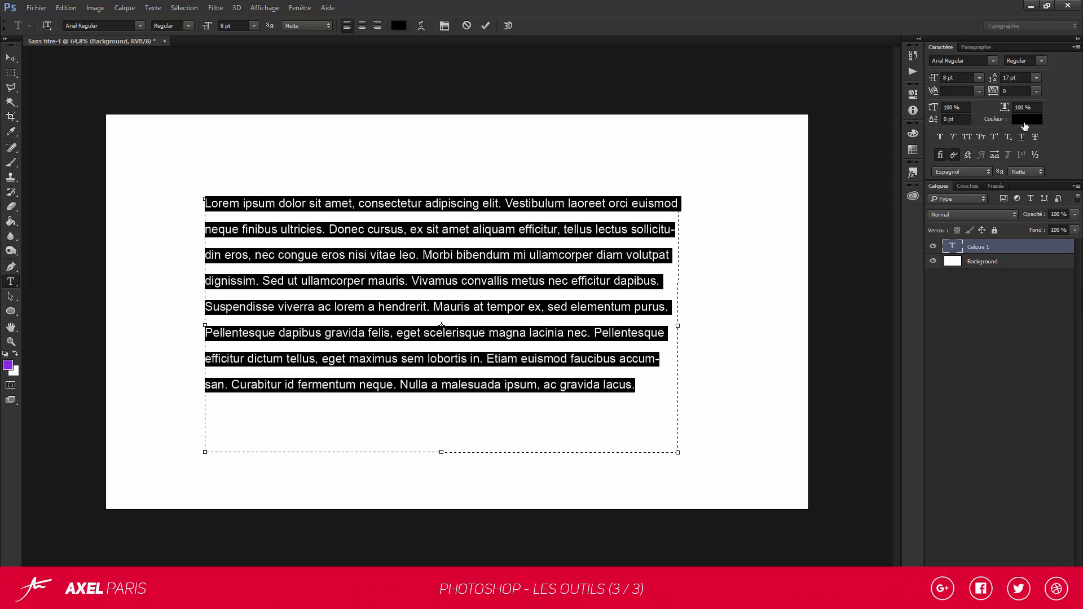
# - Try centred and right alignment on the paragraph while widening its box a little, and return it to left alignment
pyautogui.click(981, 47)
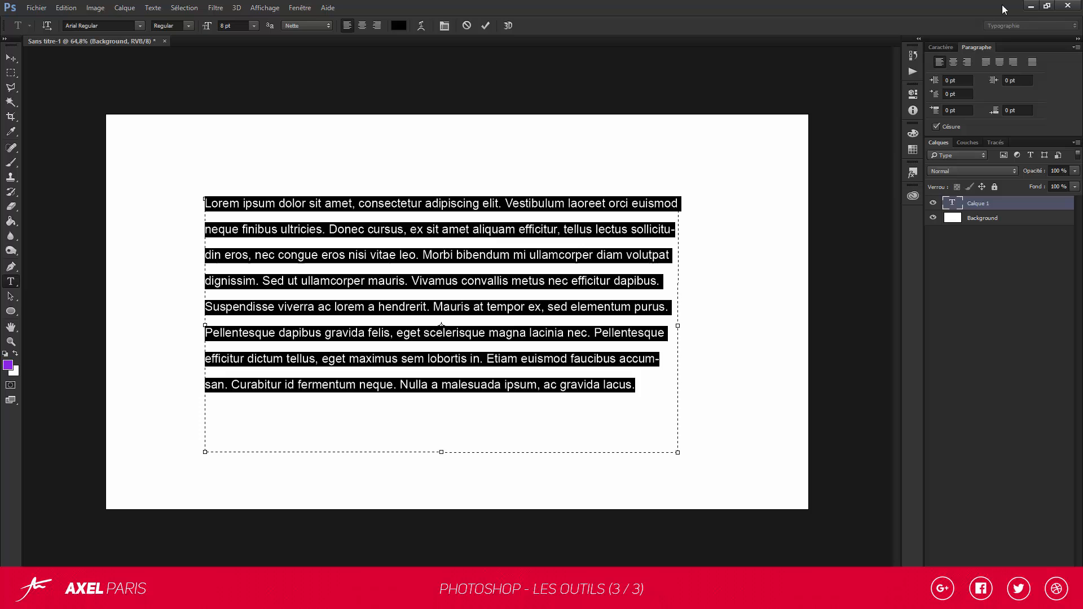
pyautogui.click(953, 62)
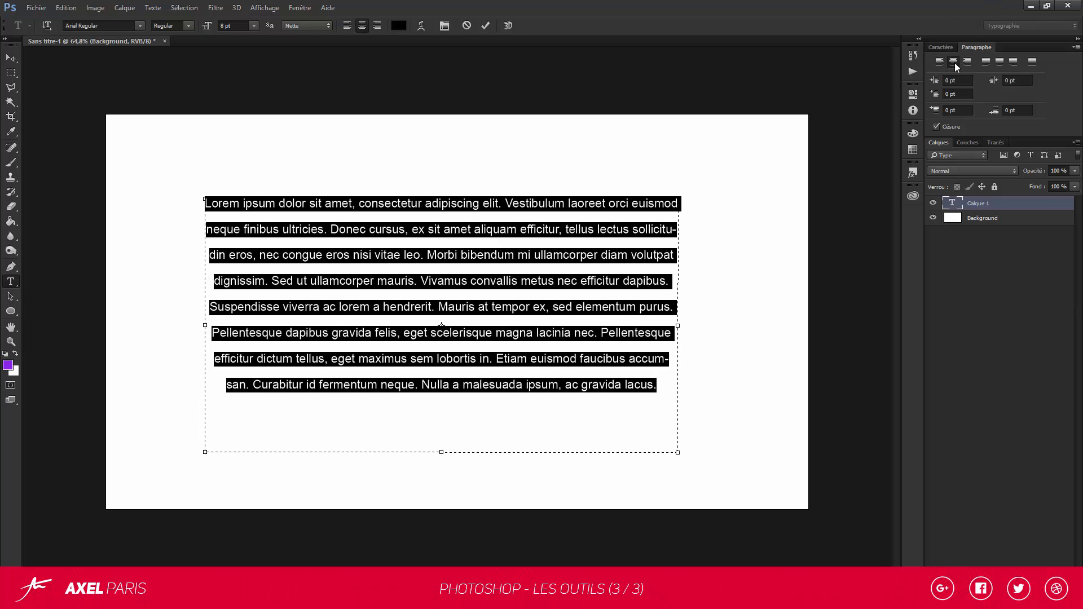
pyautogui.moveTo(677, 325); pyautogui.dragTo(718, 326)
pyautogui.click(967, 63)
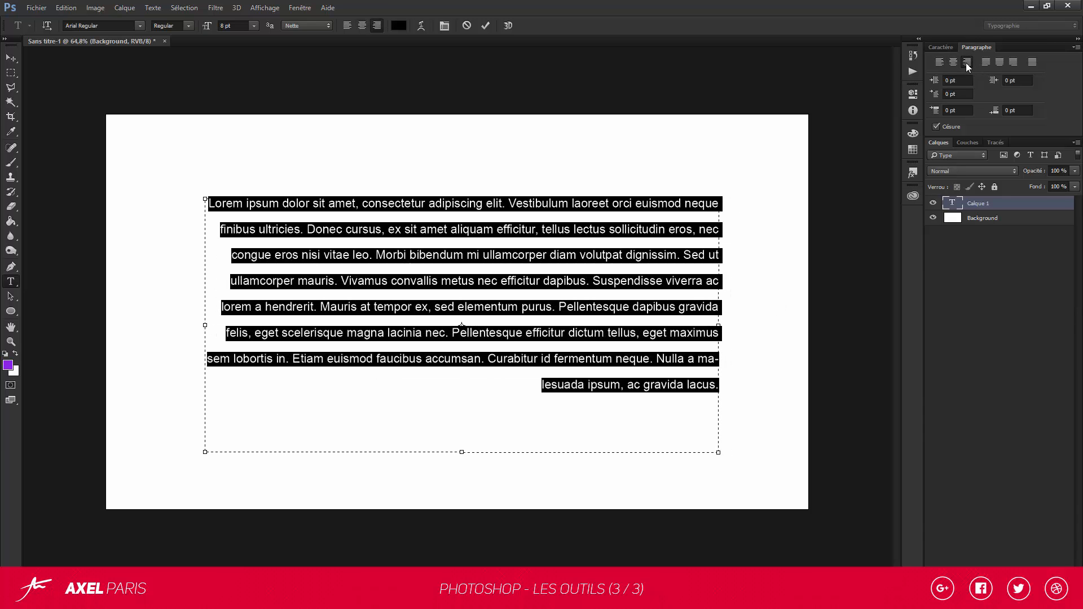
pyautogui.click(940, 63)
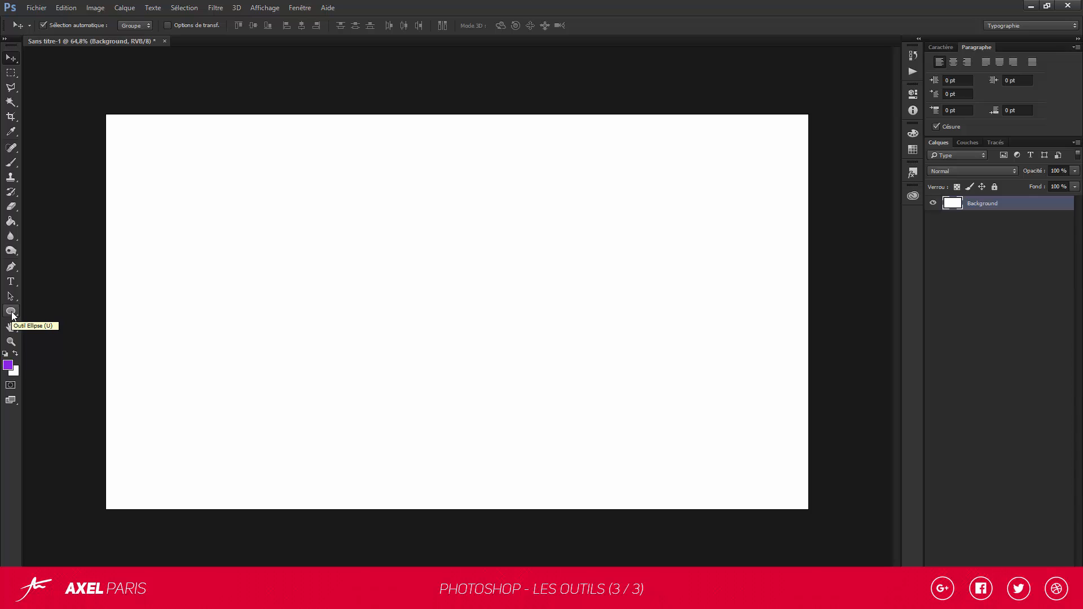
# - Draw a purple rectangle of about 1057 × 265 px in the upper middle of the canvas with the Rectangle tool
pyautogui.click(12, 314)
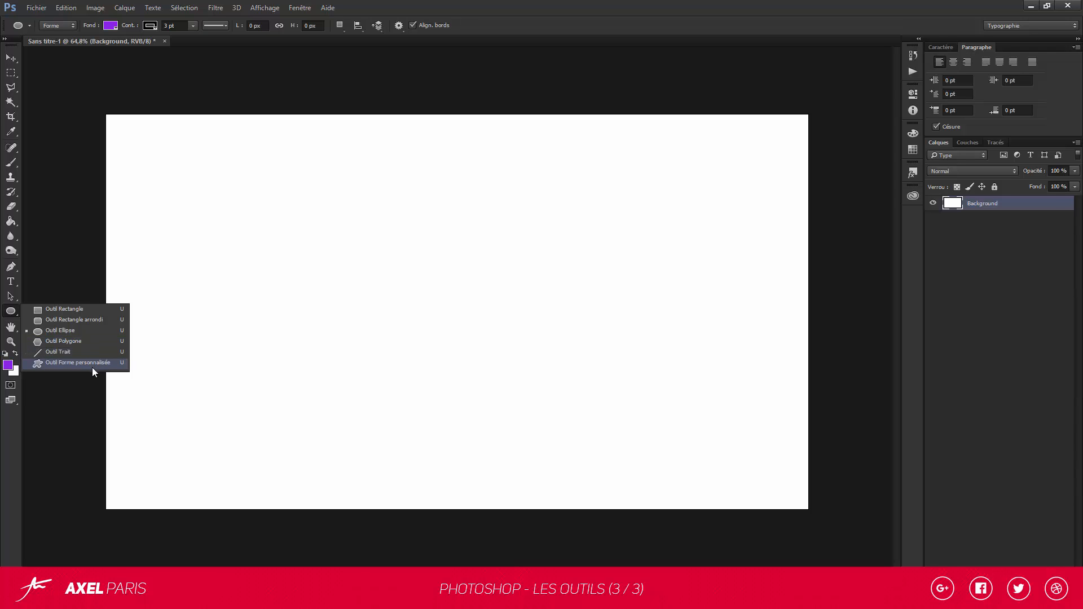
pyautogui.click(94, 310)
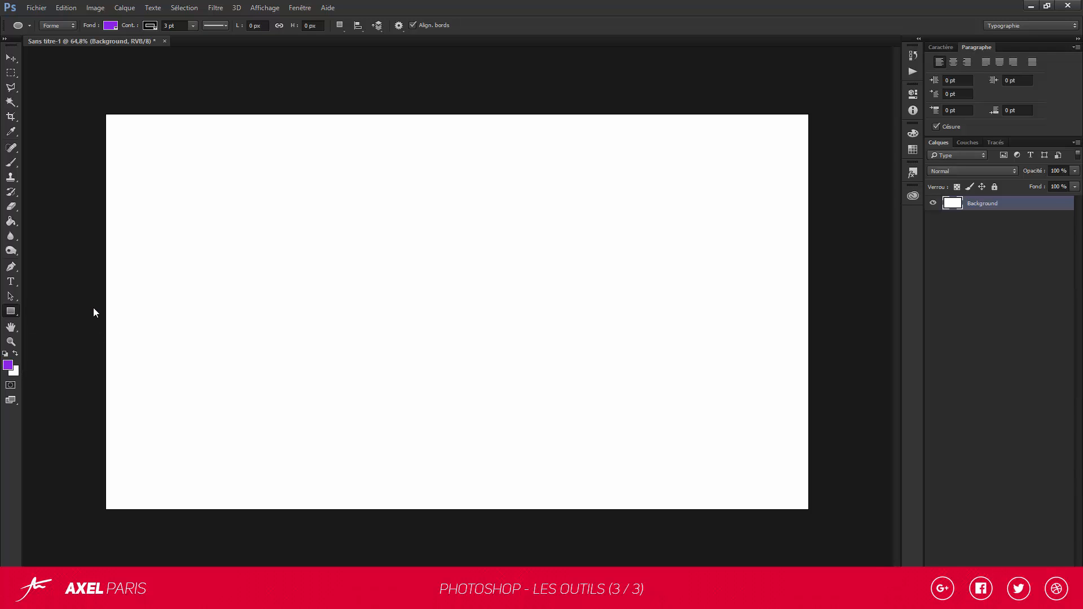
pyautogui.moveTo(258, 226)
pyautogui.mouseDown()
pyautogui.moveTo(359, 291)
pyautogui.moveTo(474, 317)
pyautogui.moveTo(465, 321)
pyautogui.moveTo(644, 321)
pyautogui.mouseUp()
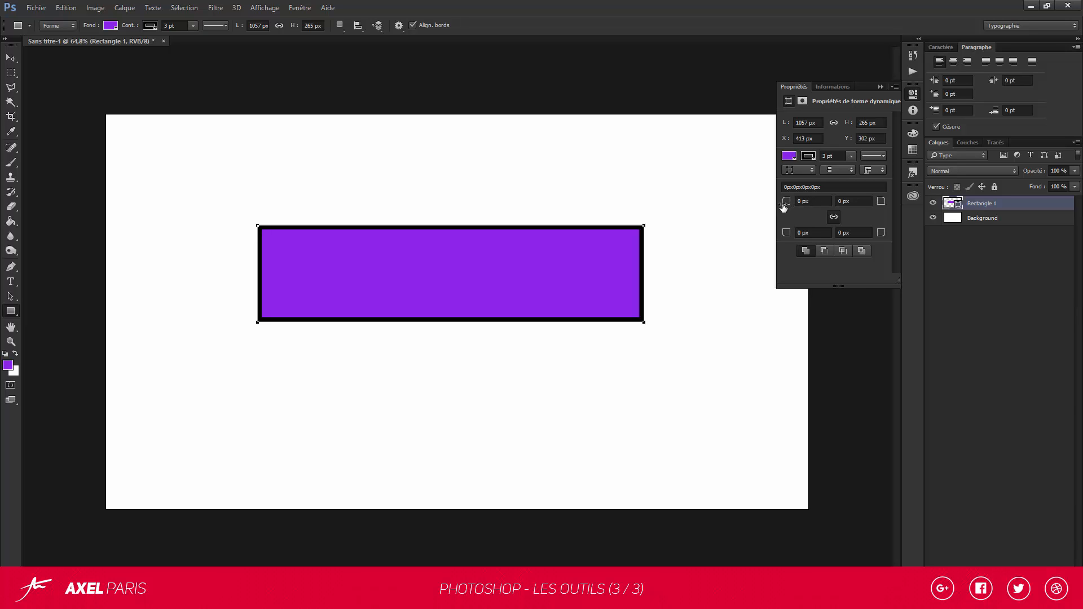
# - Round all four rectangle corners to 66 px, trying 11 px on the upper-left corner alone before restoring it to 66 px
pyautogui.moveTo(784, 208); pyautogui.dragTo(810, 220)
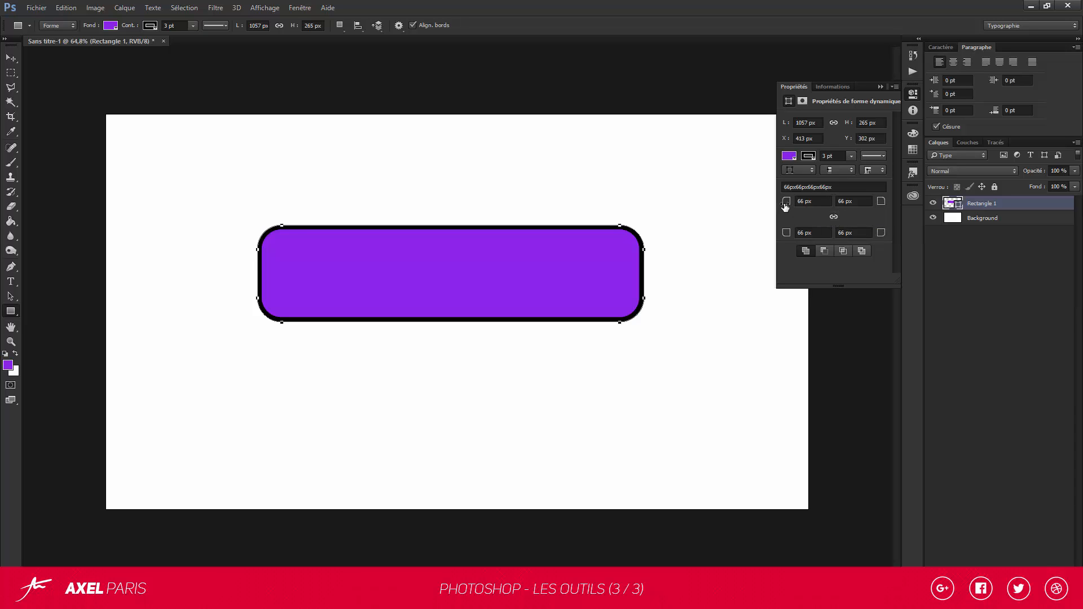
pyautogui.moveTo(786, 204); pyautogui.dragTo(755, 202)
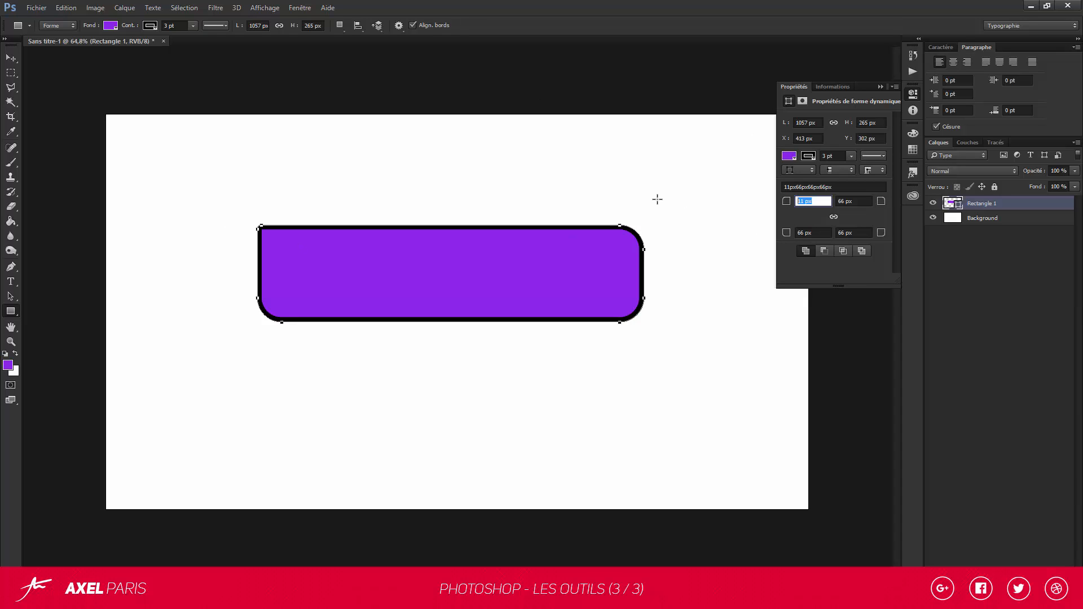
pyautogui.write('66')
pyautogui.press('Return')
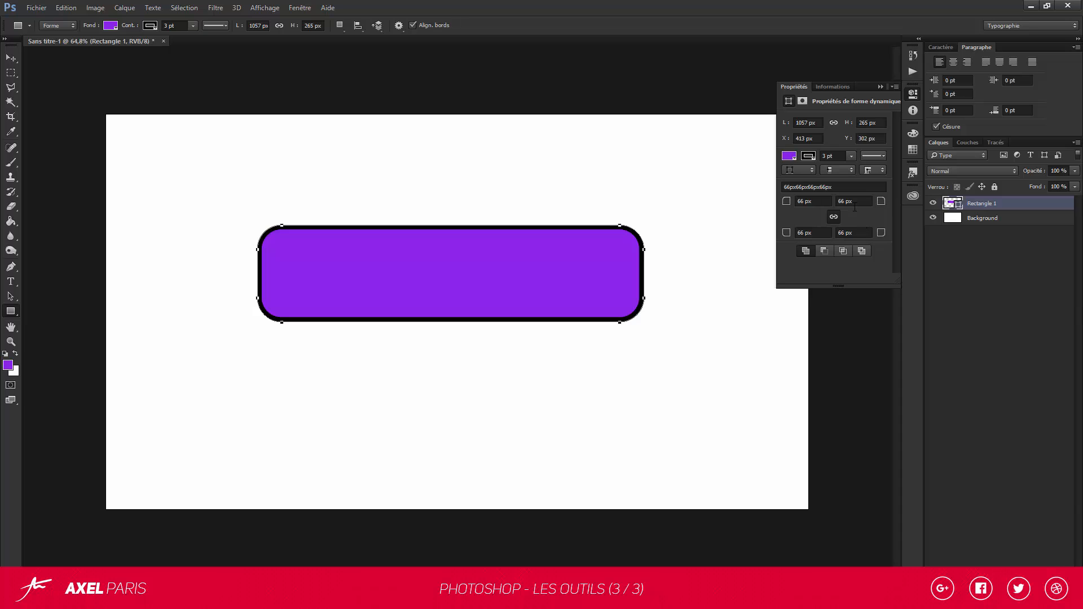
# - Enlarge the rounded rectangle with Free Transform to about 1131 × 674 px
pyautogui.click(9, 59)
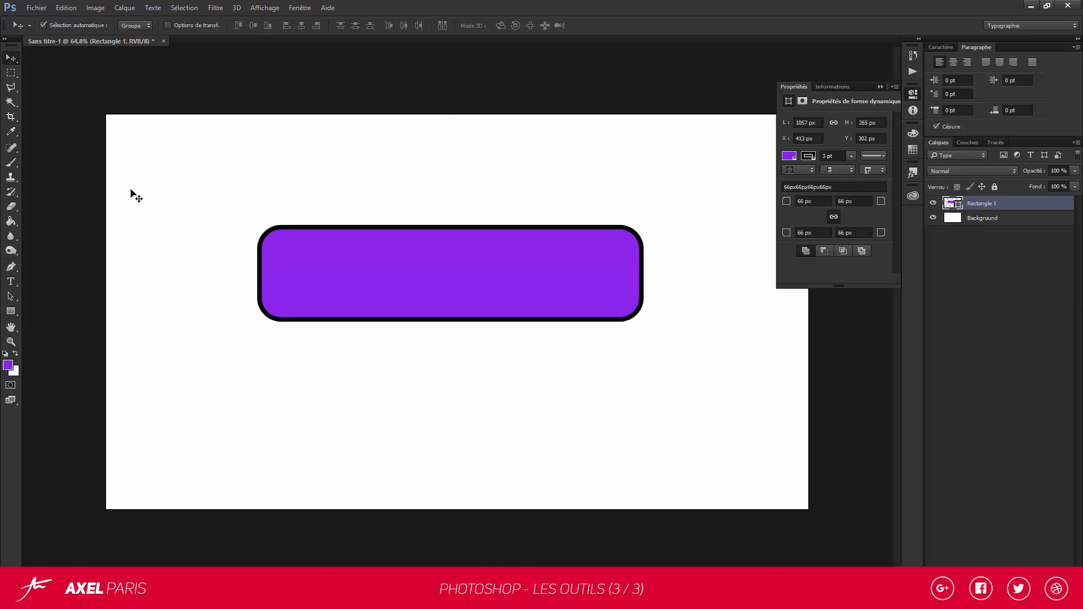
pyautogui.press('ctrl')
pyautogui.hotkey('ctrl', 't')
pyautogui.moveTo(450, 321); pyautogui.dragTo(451, 471)
pyautogui.moveTo(641, 358); pyautogui.dragTo(671, 348)
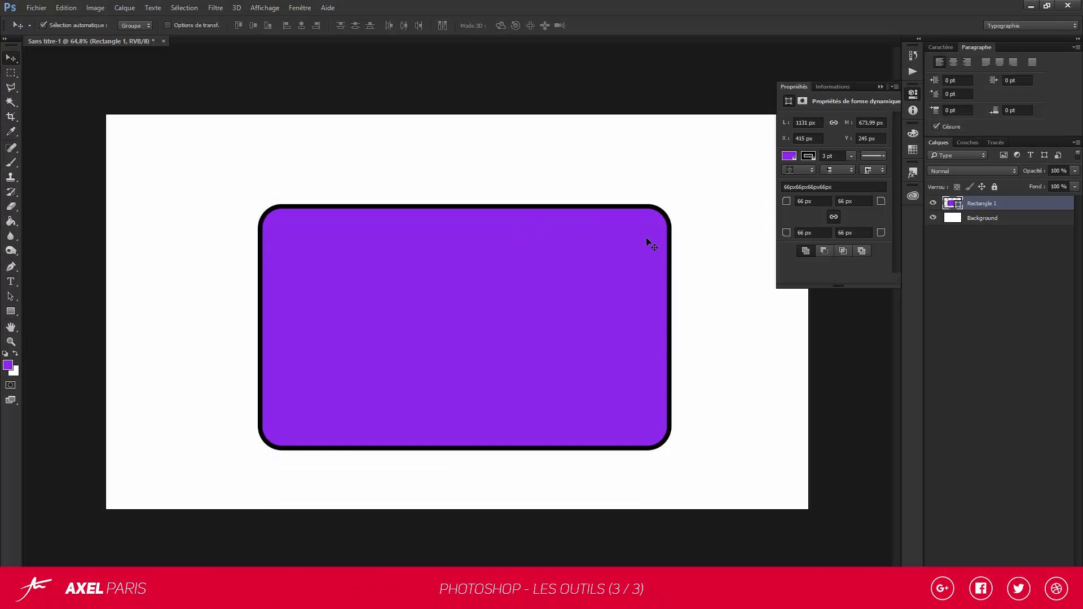
# - Start painting on the rectangle with the Brush tool and accept rasterizing its shape layer
pyautogui.click(10, 163)
pyautogui.click(431, 297)
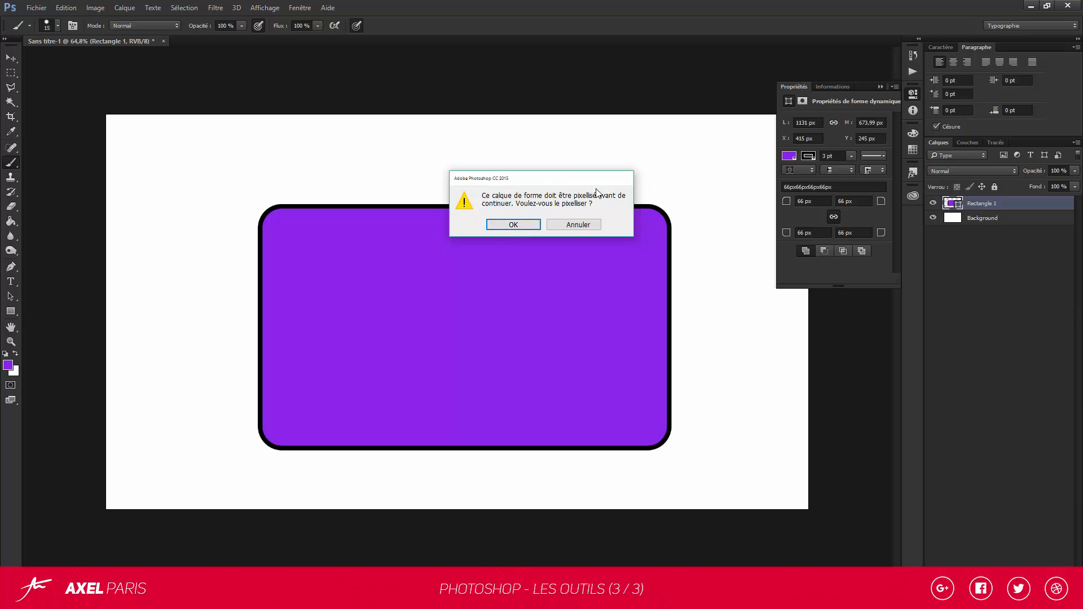
pyautogui.click(514, 225)
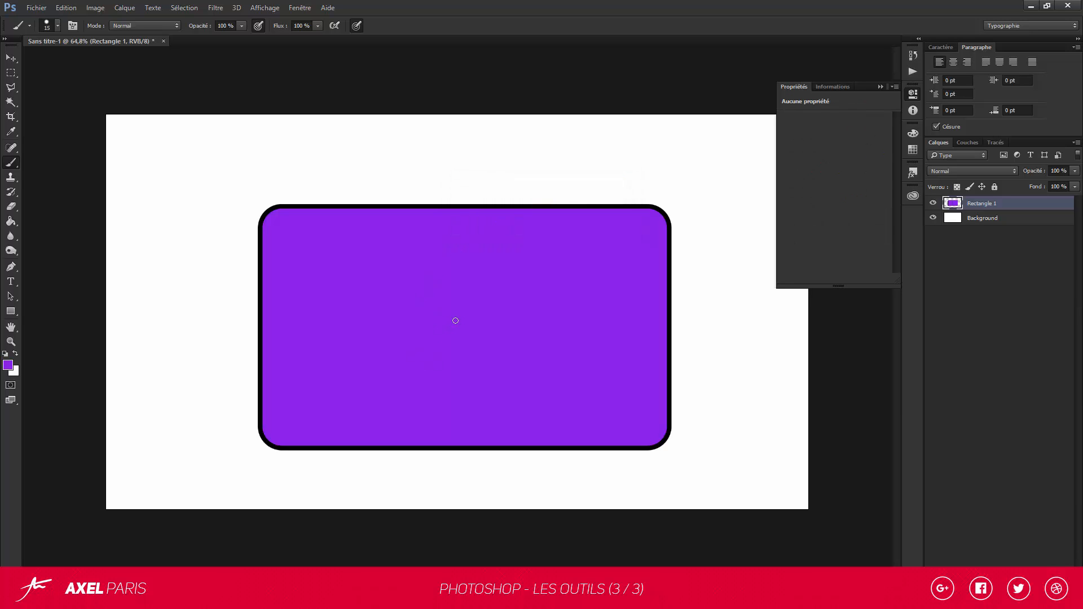
# - Set the foreground colour to bright green and paint a brush stroke across the middle of the rectangle
pyautogui.click(8, 366)
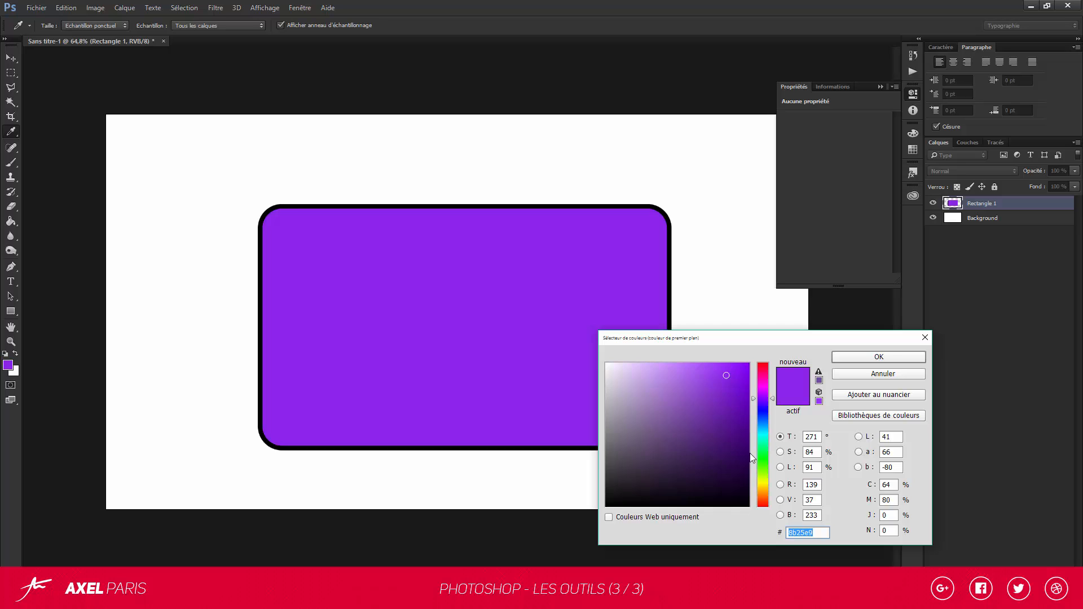
pyautogui.click(764, 465)
pyautogui.click(866, 355)
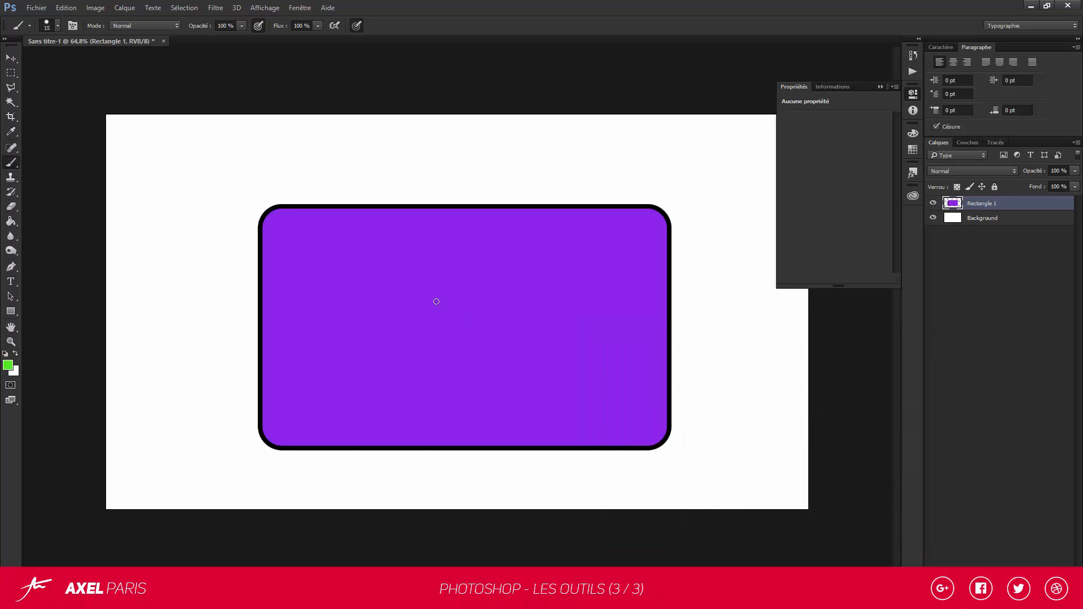
pyautogui.moveTo(454, 271)
pyautogui.mouseDown()
pyautogui.moveTo(575, 304)
pyautogui.moveTo(416, 338)
pyautogui.moveTo(546, 321)
pyautogui.mouseUp()
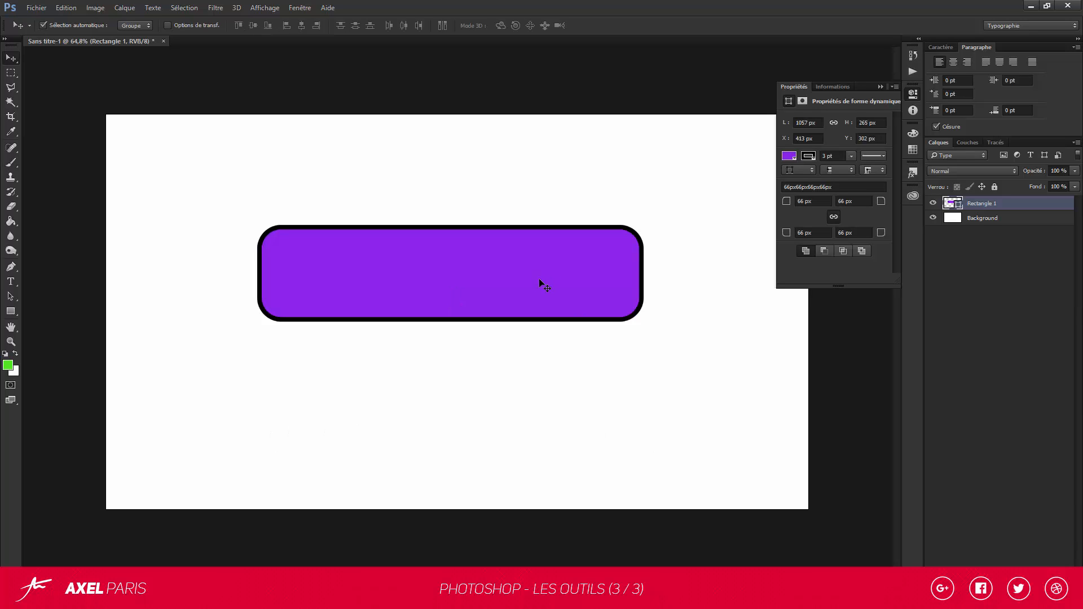
# - Try rasterizing the rectangle's layer and converting it to a smart object, and undo both operations
pyautogui.rightClick(1014, 207)
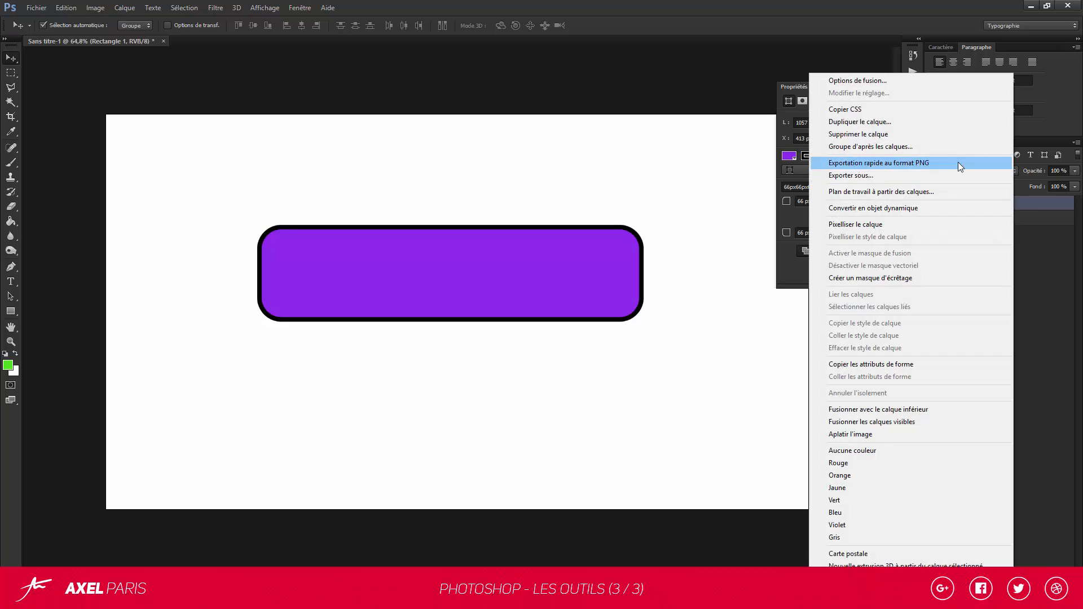
pyautogui.click(883, 225)
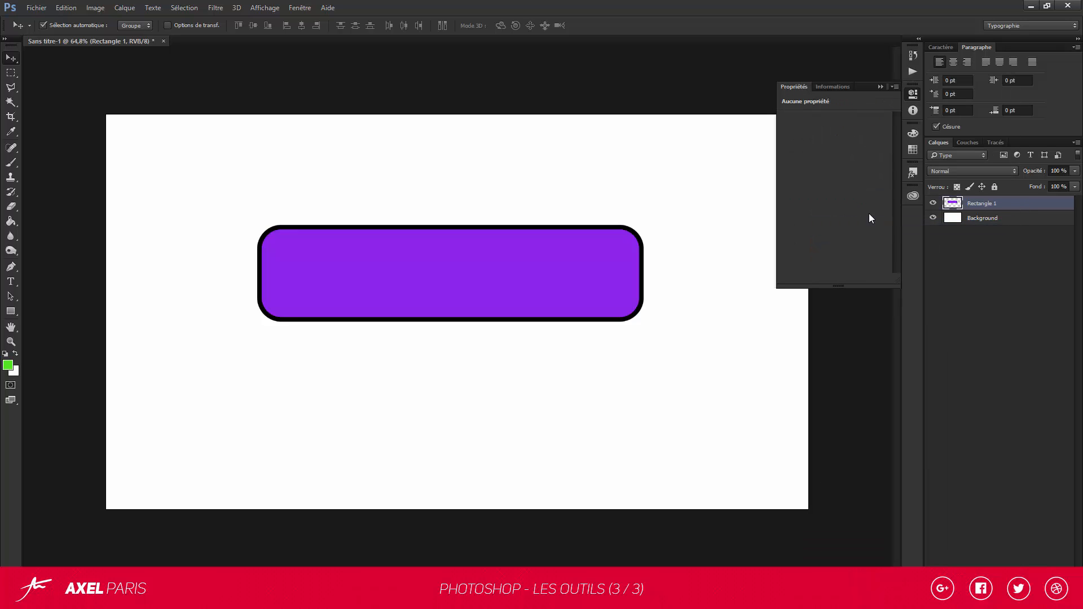
pyautogui.rightClick(1018, 206)
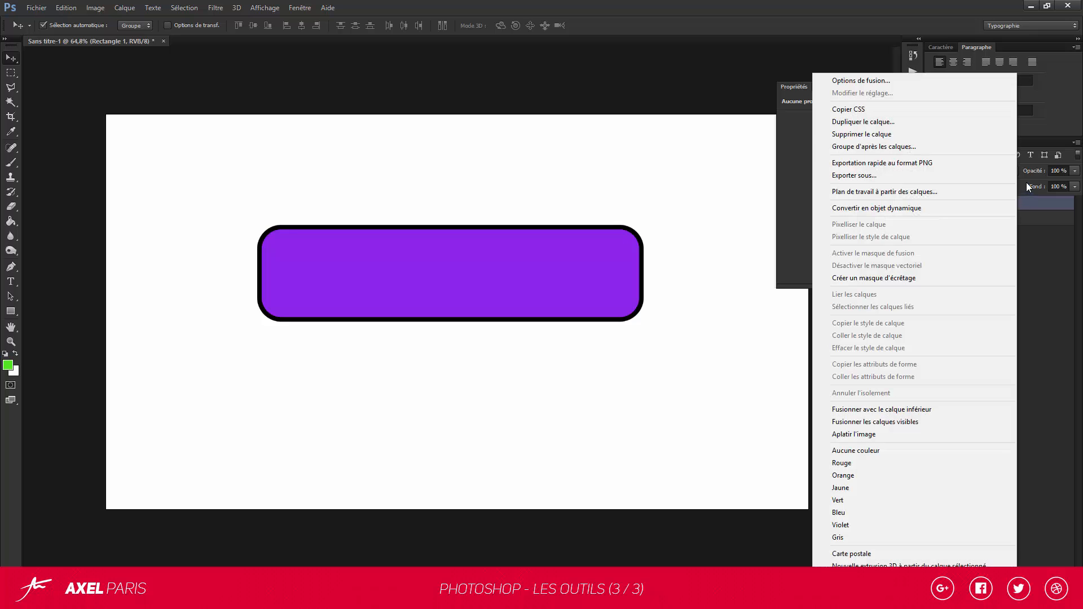
pyautogui.click(929, 207)
pyautogui.hotkey('ctrl', 'alt', 'z')
pyautogui.hotkey('ctrl', 'alt', 'z')
# - Delete the rounded rectangle and draw a green circle about 670 px in diameter with the Ellipse tool
pyautogui.click(13, 313)
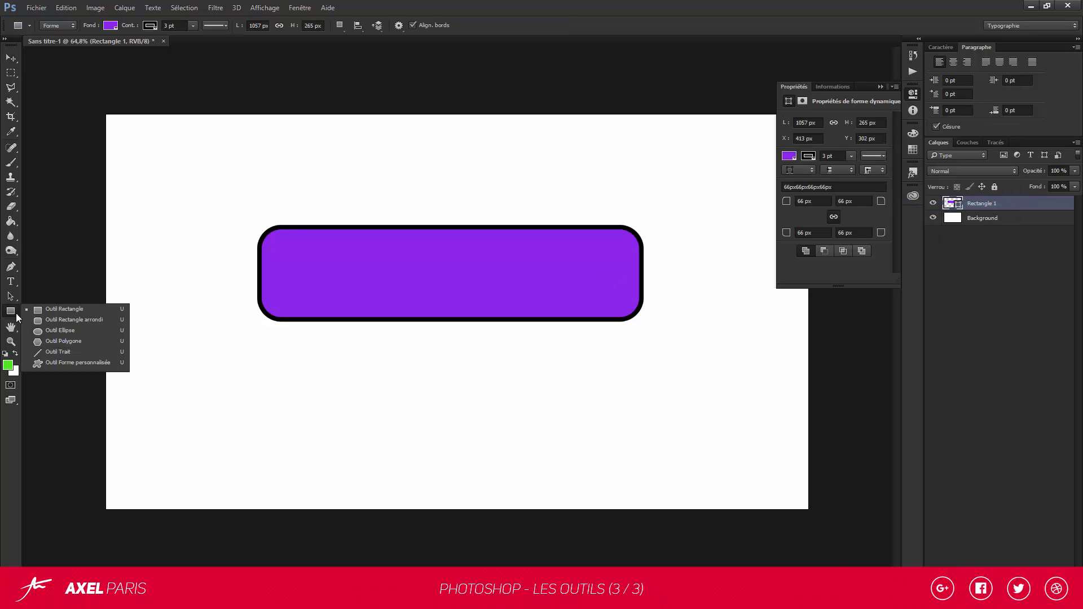
pyautogui.click(67, 330)
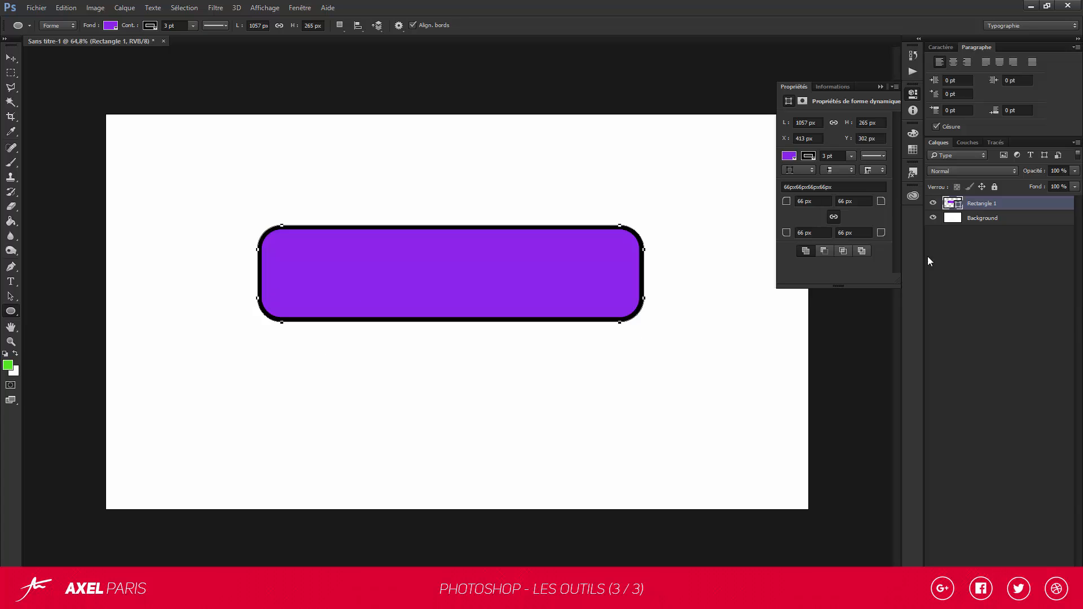
pyautogui.press('Delete')
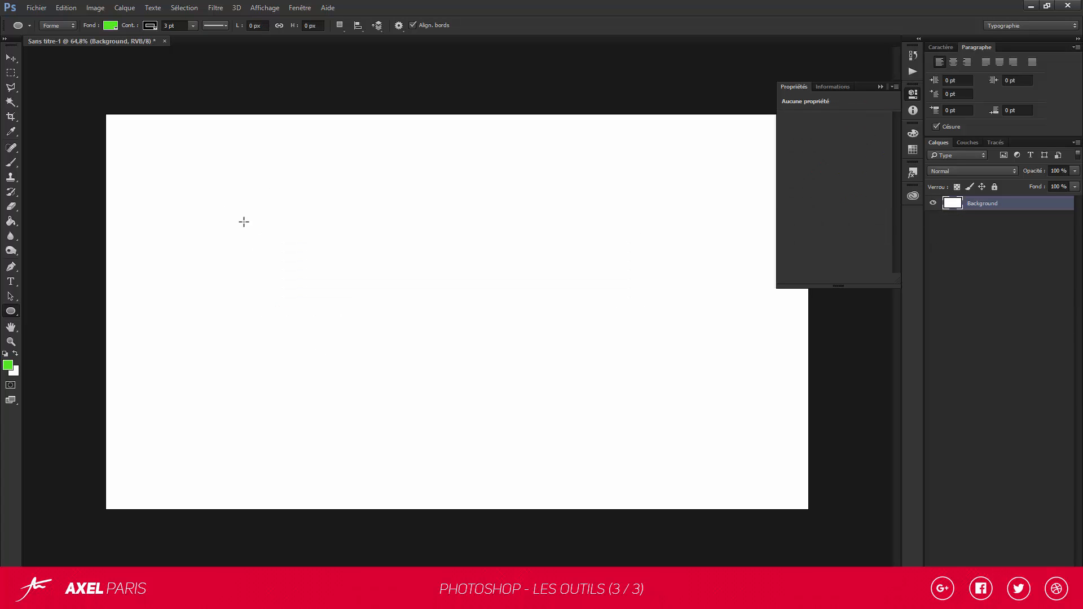
pyautogui.moveTo(258, 200); pyautogui.dragTo(584, 445)
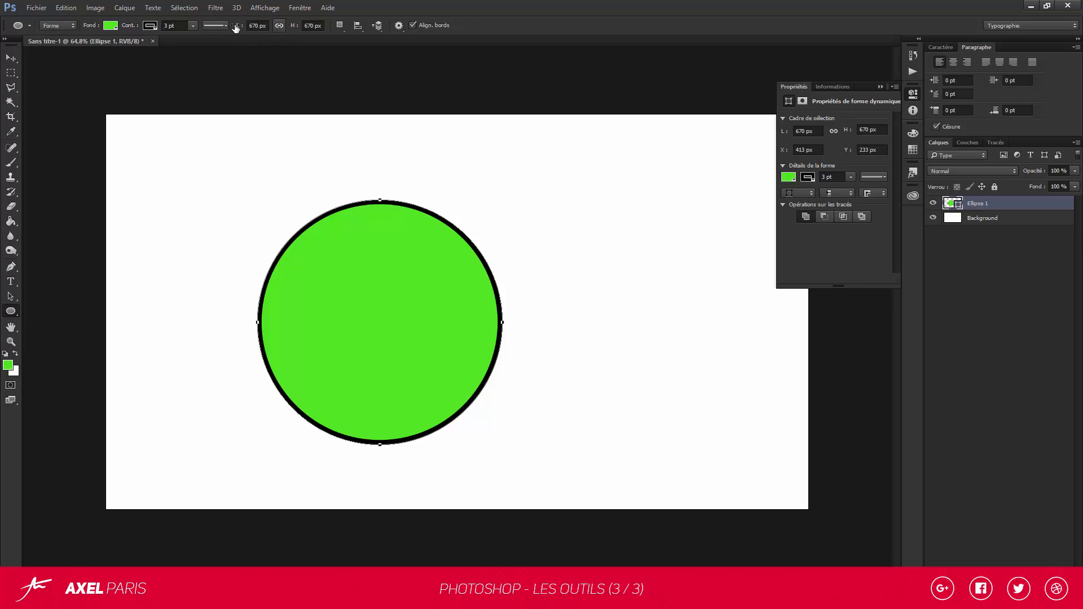
# - Narrow the circle to an ellipse 523 px wide and switch to the Hand tool
pyautogui.moveTo(240, 26); pyautogui.dragTo(212, 30)
pyautogui.rightClick(11, 311)
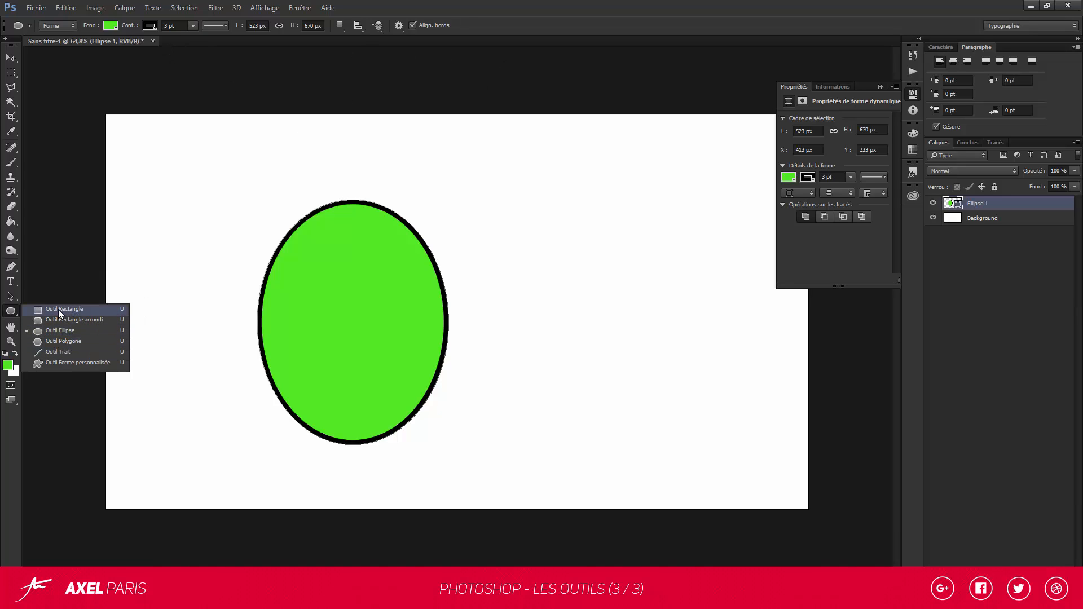
pyautogui.click(9, 312)
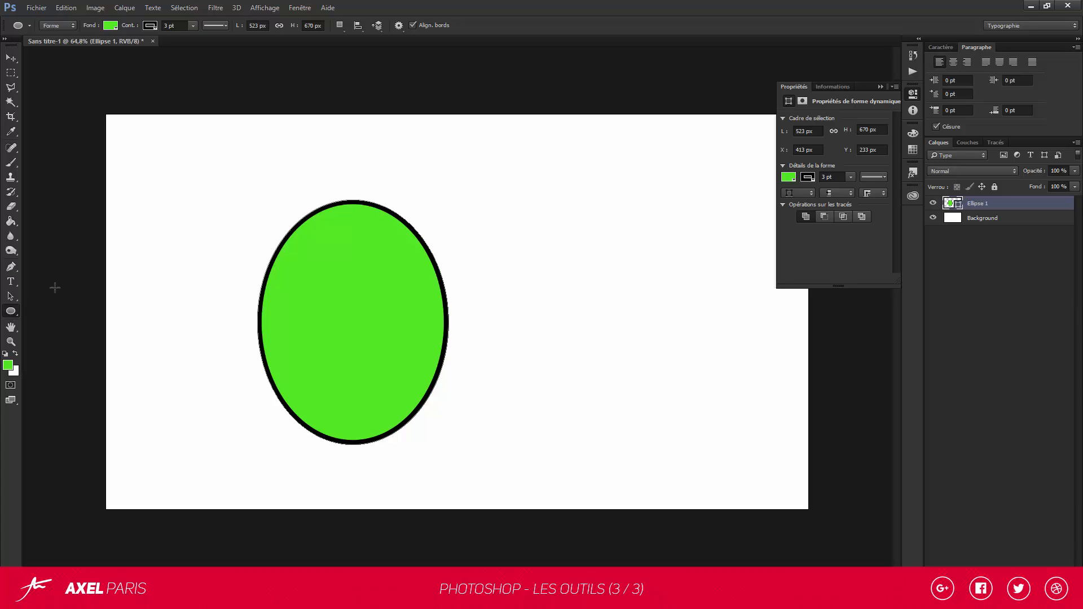
pyautogui.click(10, 327)
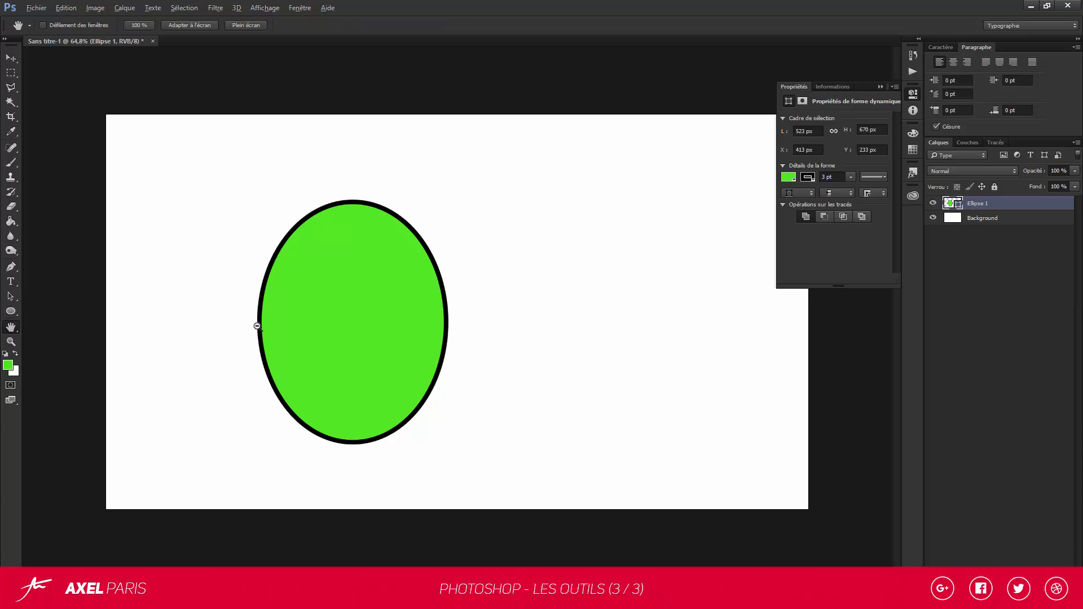
# - Zoom in on the green ellipse, pan across it with the Hand tool, and zoom back out using the Zoom tool
pyautogui.moveTo(218, 302); pyautogui.dragTo(237, 303)
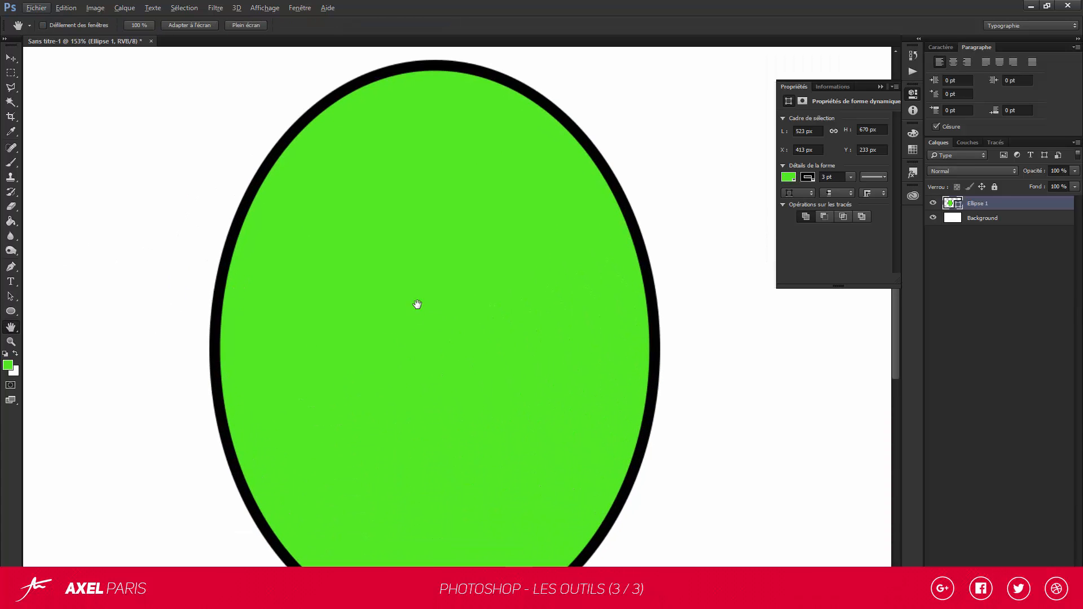
pyautogui.moveTo(406, 290); pyautogui.dragTo(583, 447)
pyautogui.moveTo(265, 258); pyautogui.dragTo(452, 201)
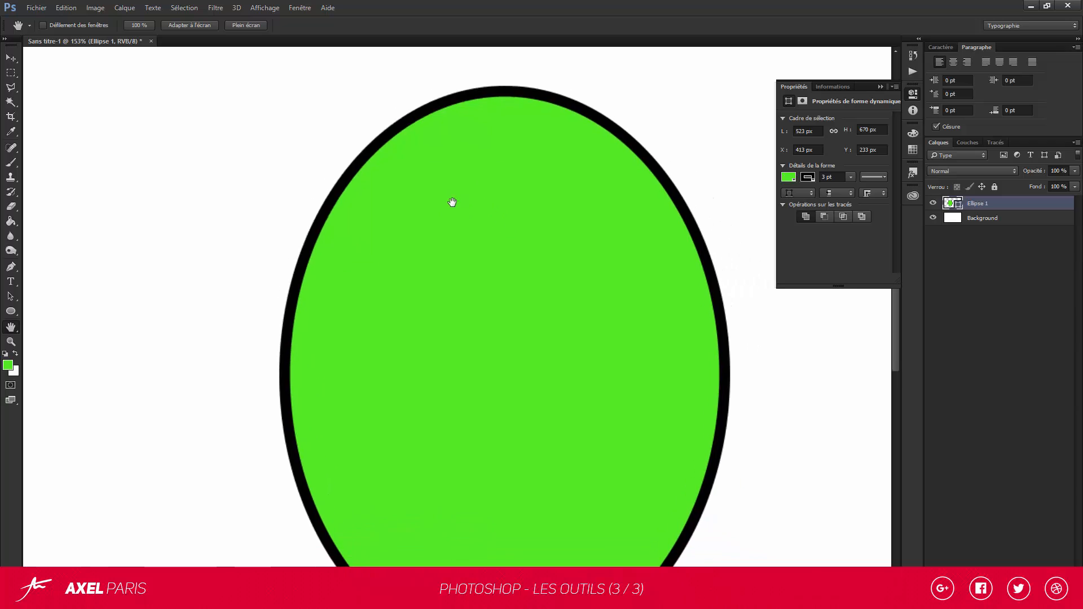
pyautogui.click(10, 341)
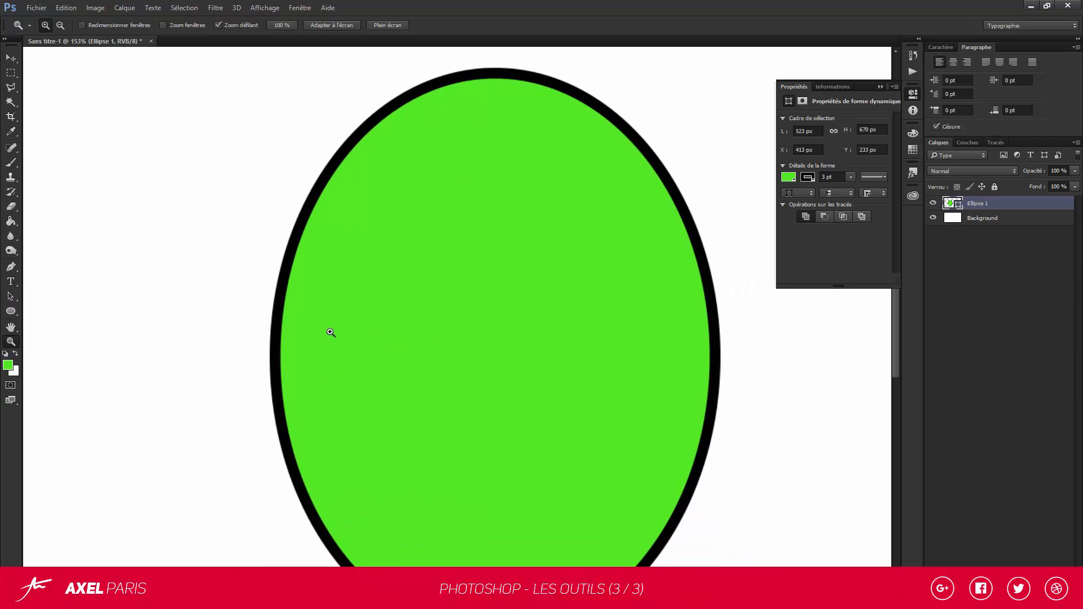
pyautogui.moveTo(283, 337); pyautogui.dragTo(218, 346)
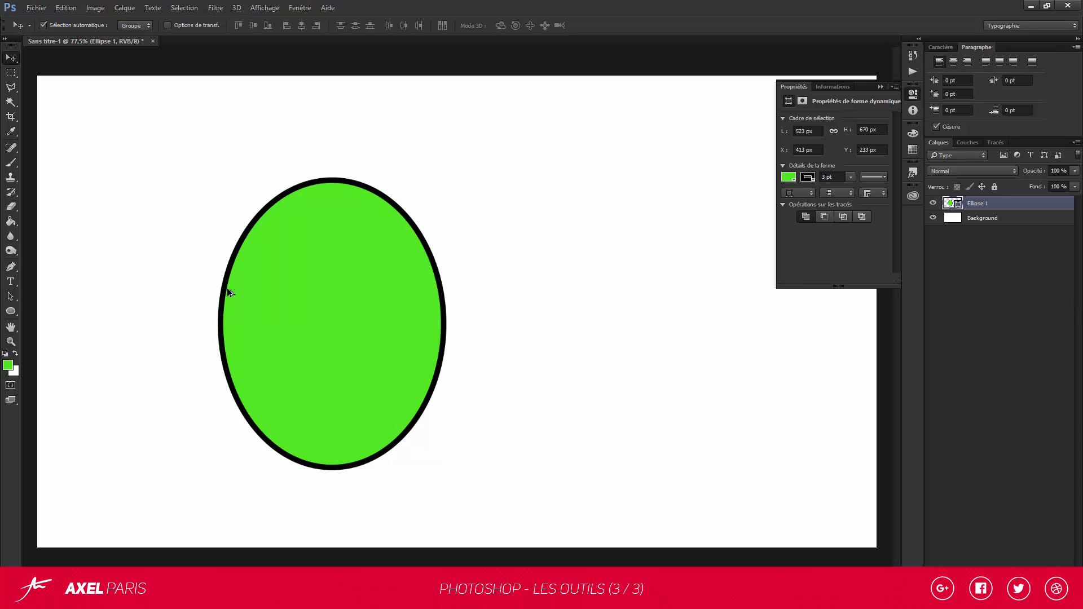
# - Examine the right side of the ellipse's black outline at high magnification, following it vertically down to its lower curve
pyautogui.scroll(5, 445, 327)
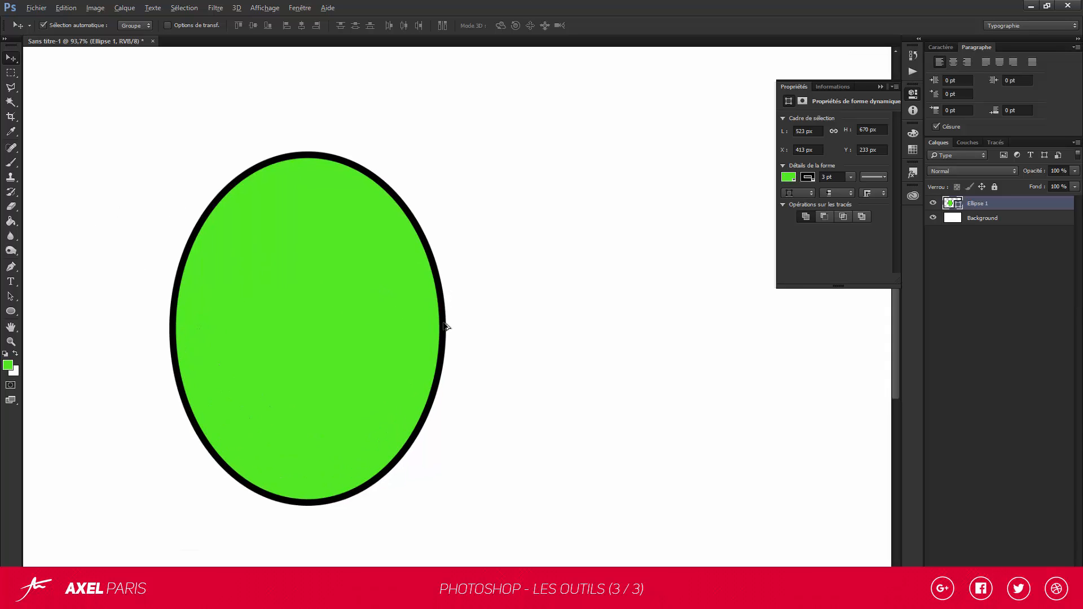
pyautogui.scroll(8, 437, 338)
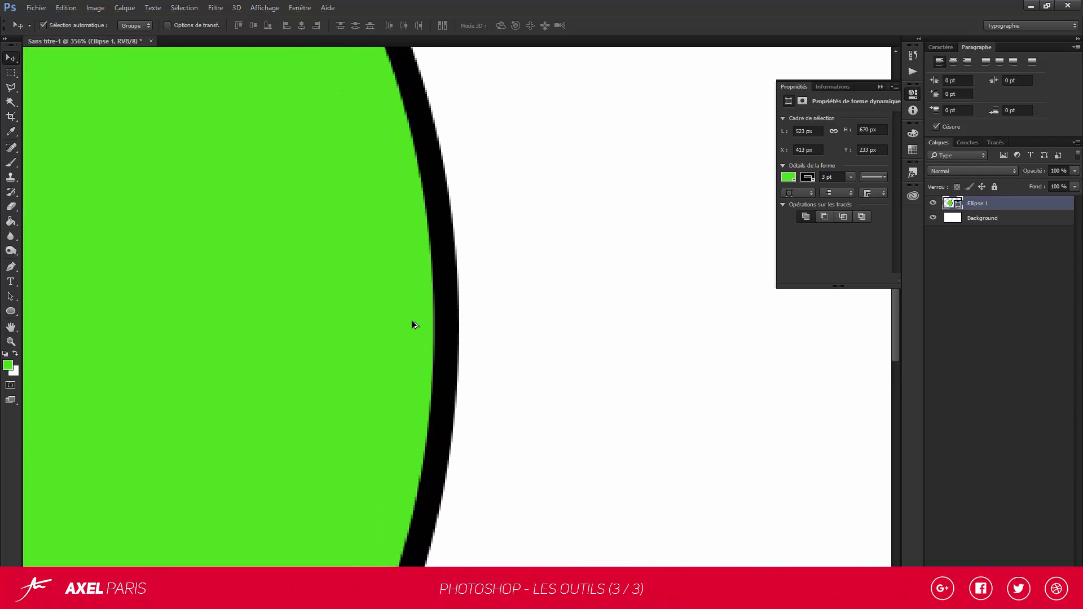
pyautogui.scroll(1, 435, 327)
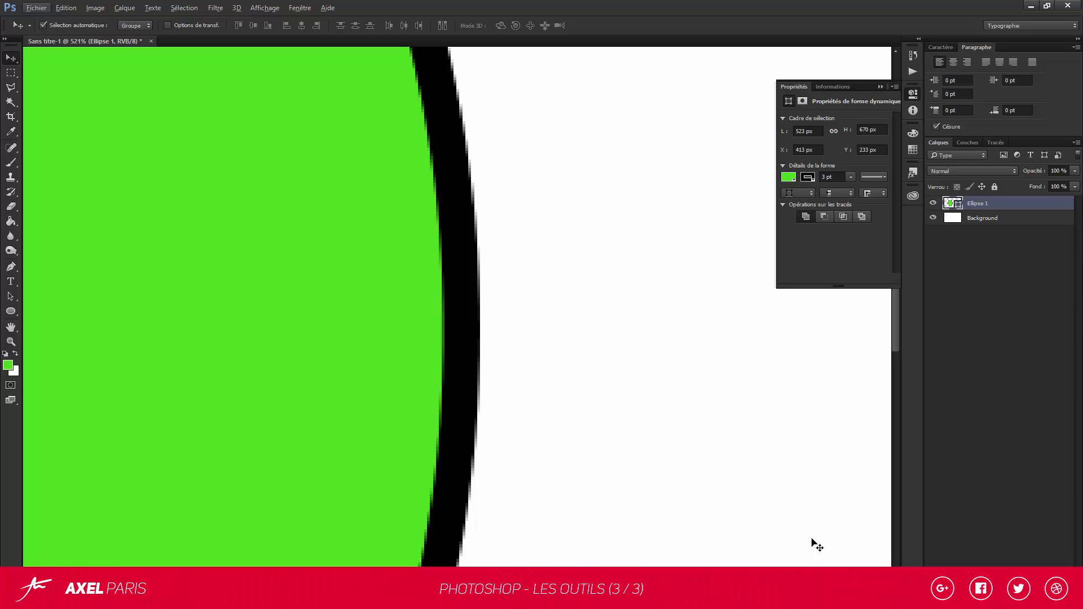
pyautogui.scroll(-3, 567, 388)
pyautogui.scroll(-10, 565, 389)
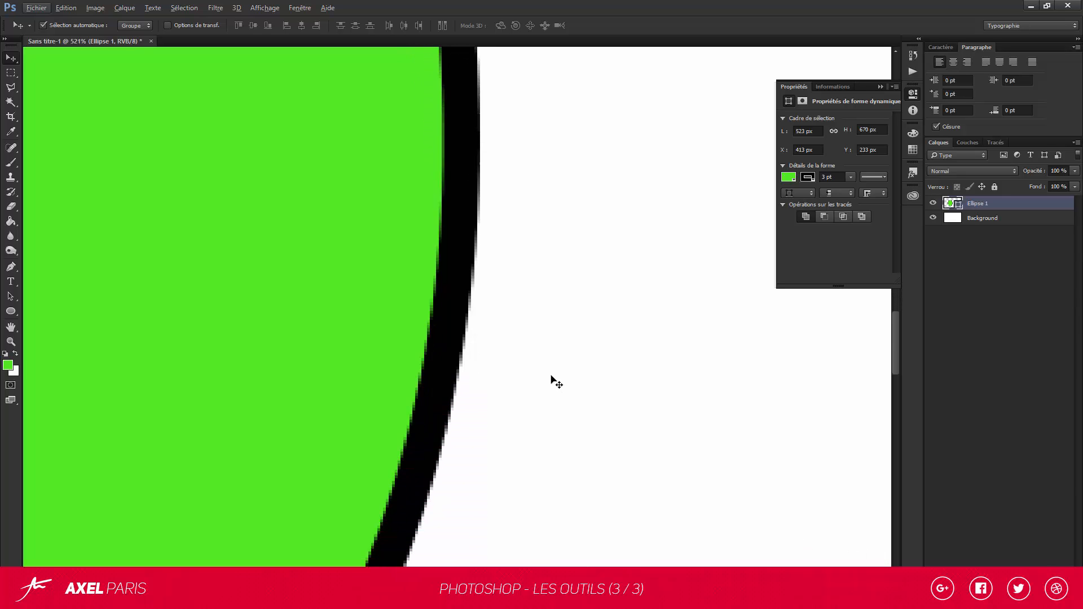
pyautogui.scroll(-8, 559, 377)
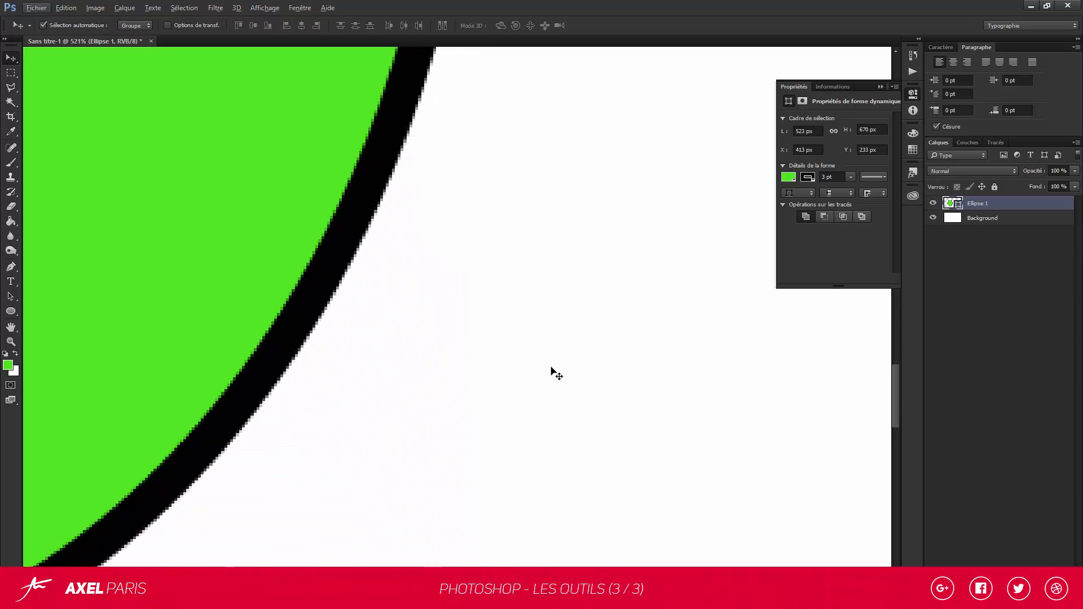
# - View the area beside the ellipse by moving horizontally back and forth, and return to a view of the whole canvas
pyautogui.press('ctrl')
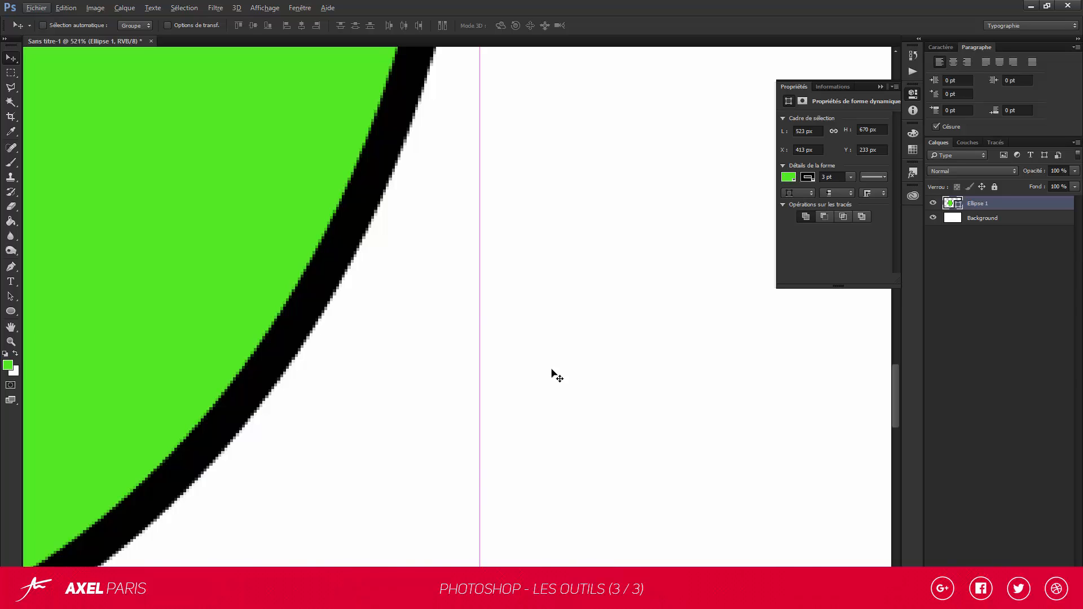
pyautogui.hscroll(10, 555, 367)
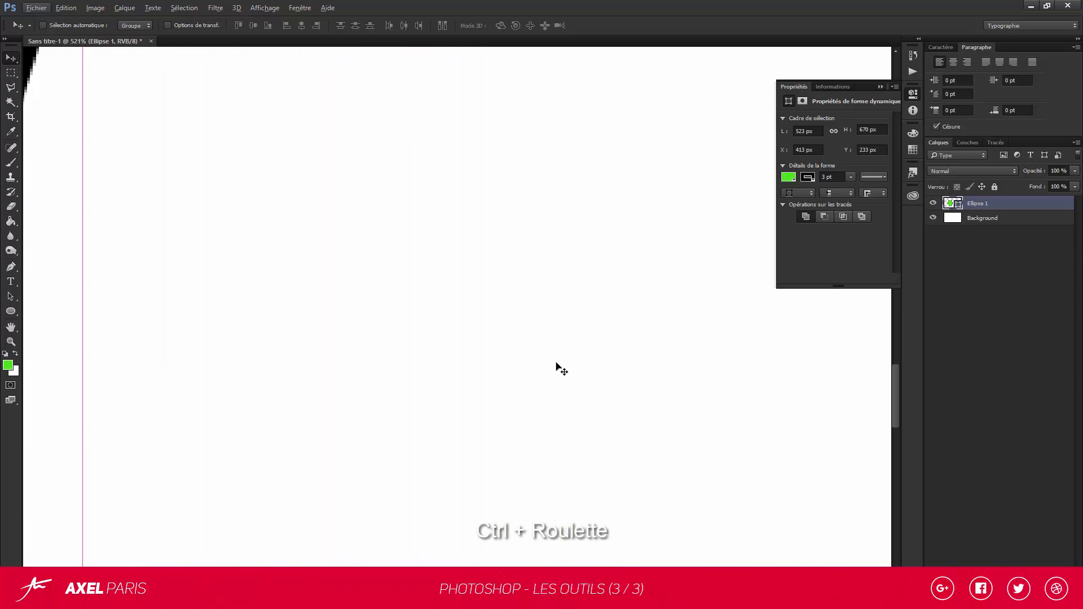
pyautogui.hscroll(-3, 559, 367)
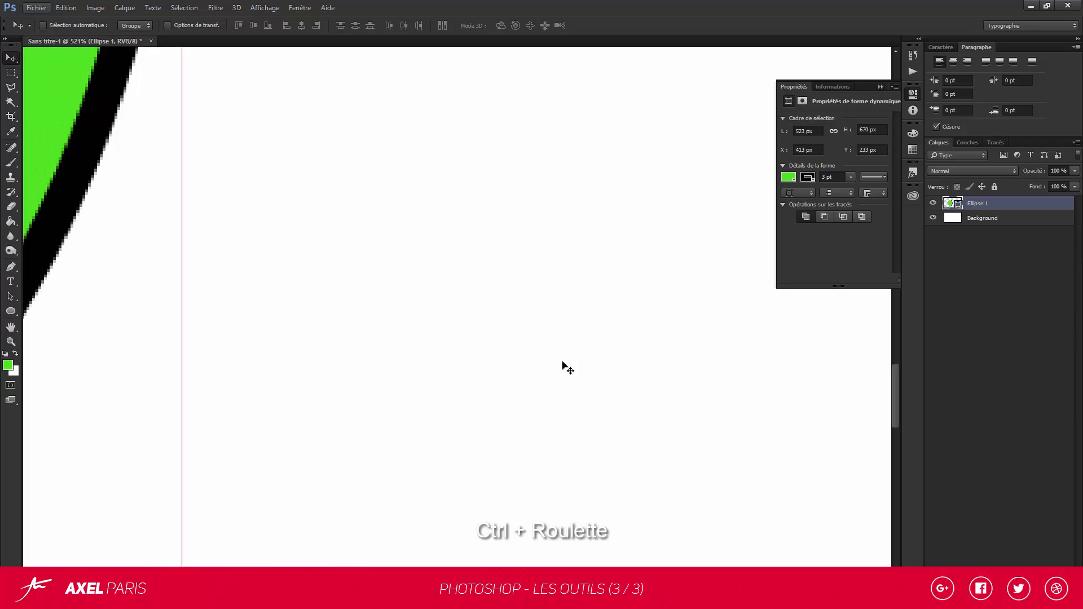
pyautogui.hscroll(2, 567, 368)
pyautogui.hscroll(5, 567, 367)
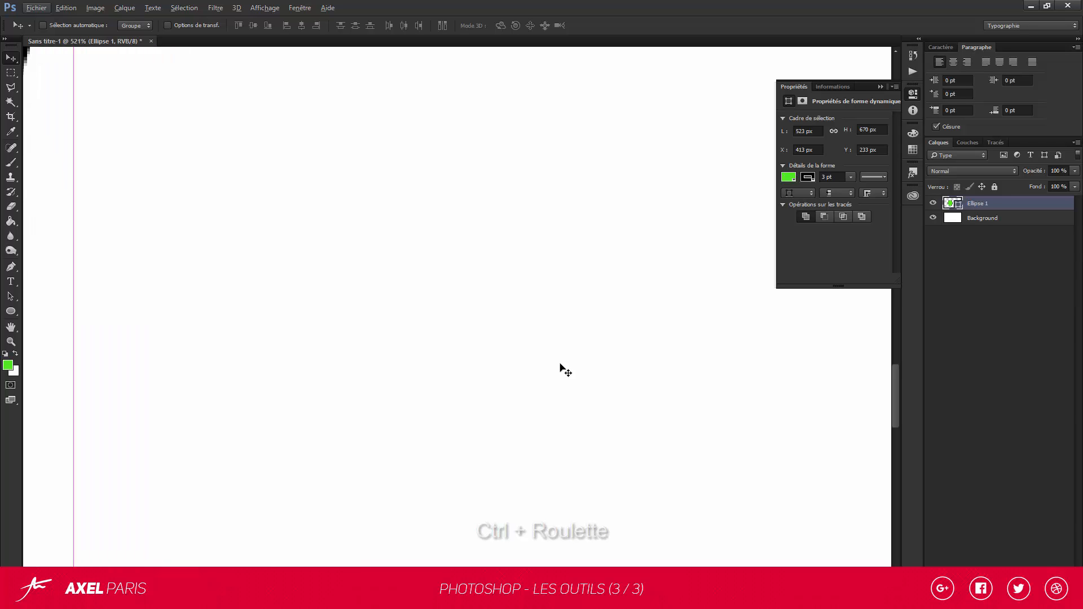
pyautogui.hscroll(-5, 560, 368)
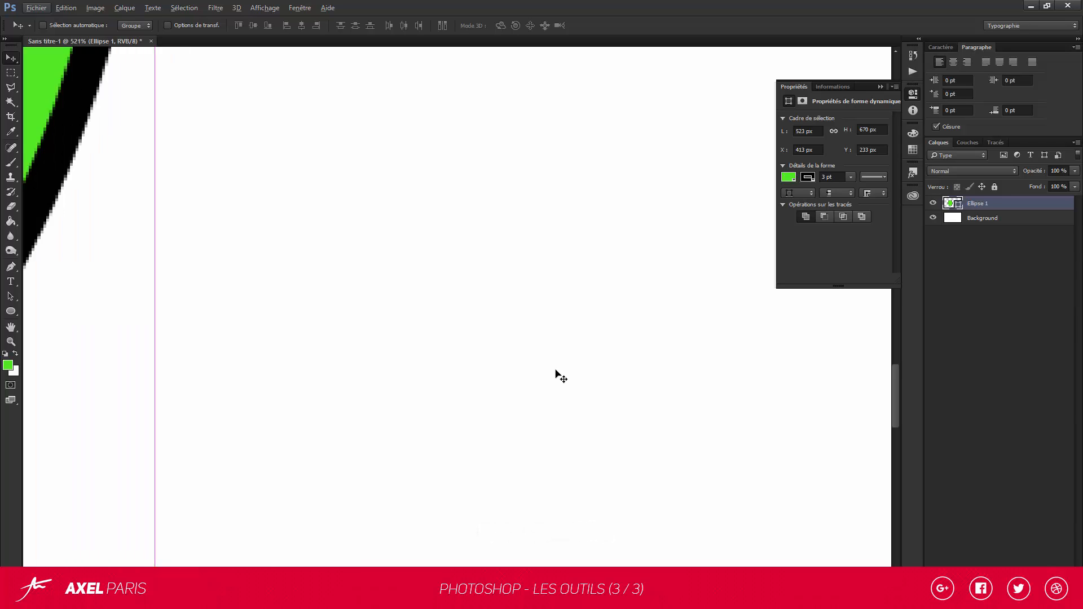
pyautogui.hscroll(-4, 548, 378)
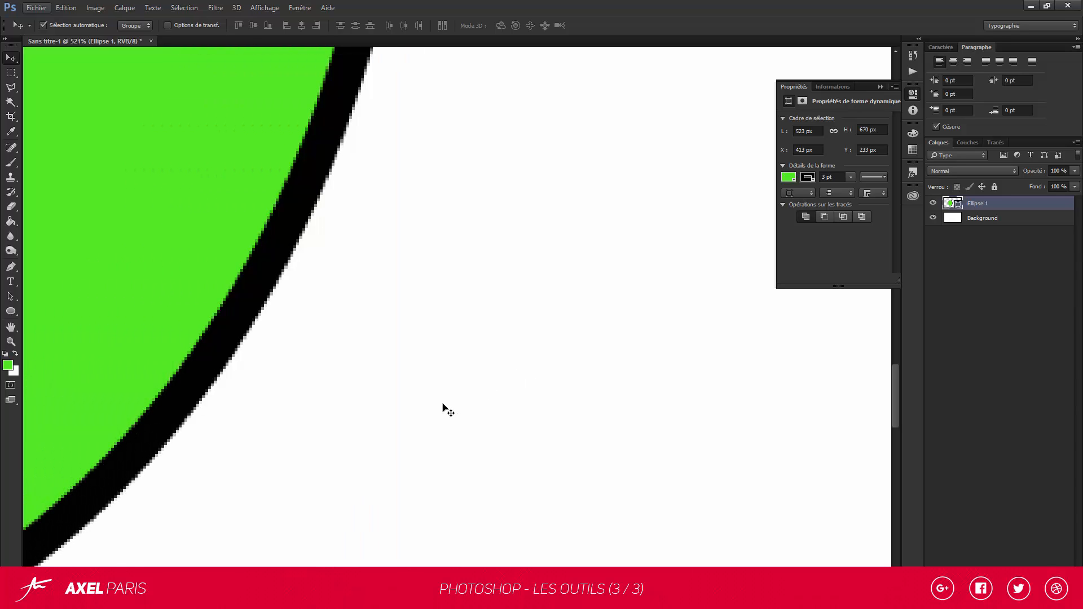
pyautogui.scroll(-10, 597, 398)
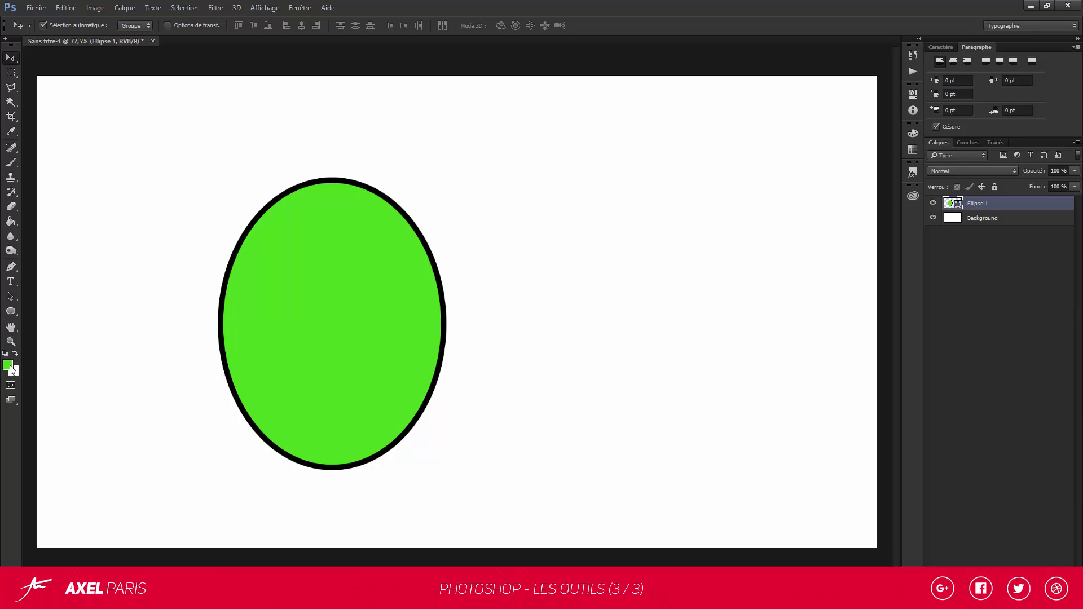
# - Set the foreground colour to blue and the background colour to red
pyautogui.click(8, 366)
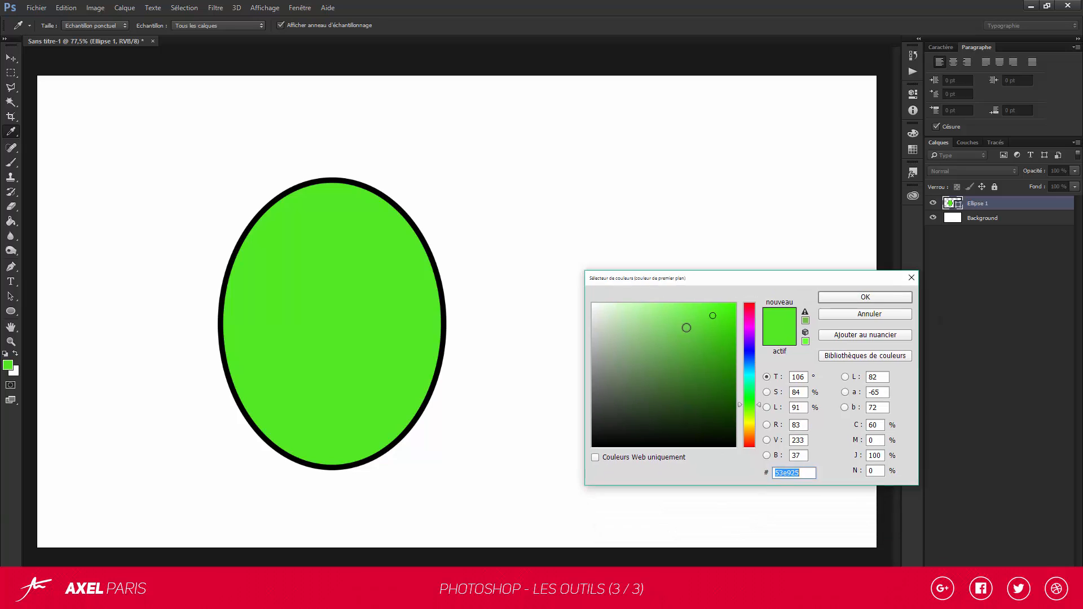
pyautogui.moveTo(748, 394); pyautogui.dragTo(749, 350)
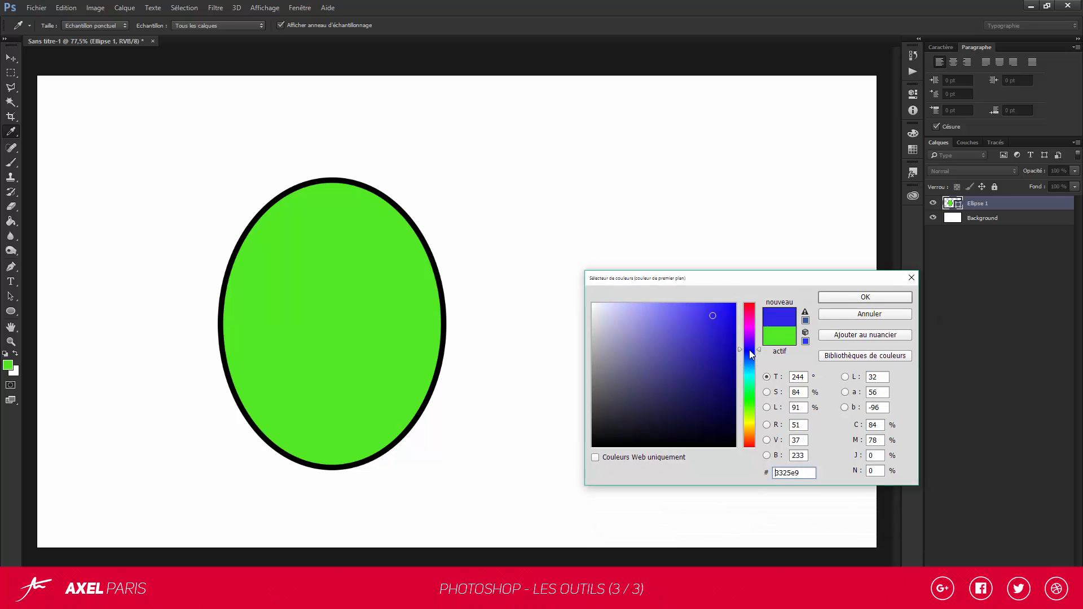
pyautogui.click(834, 294)
pyautogui.click(15, 371)
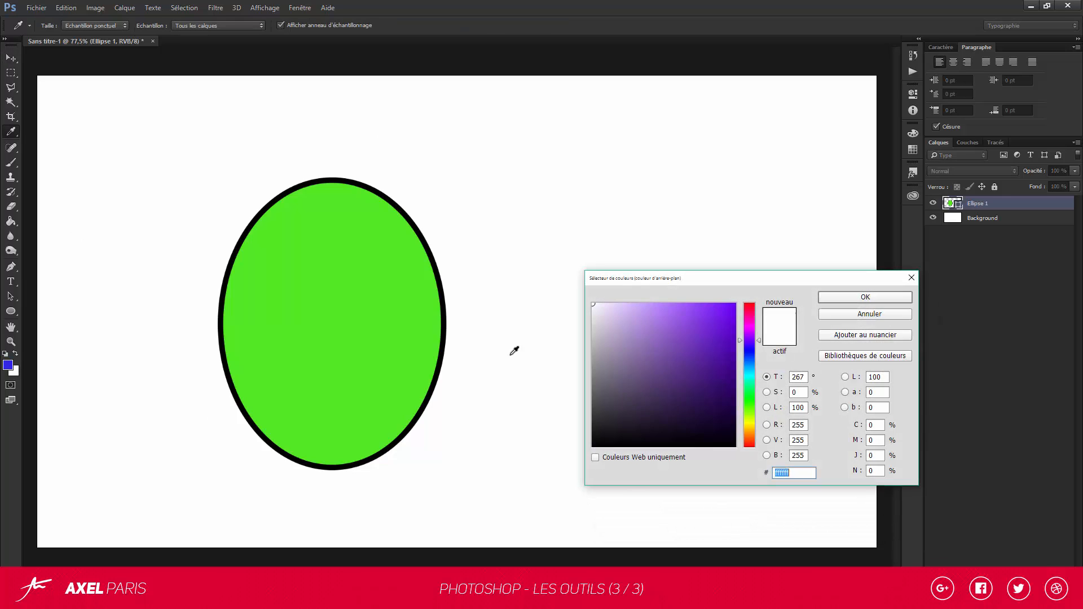
pyautogui.click(749, 446)
pyautogui.click(720, 320)
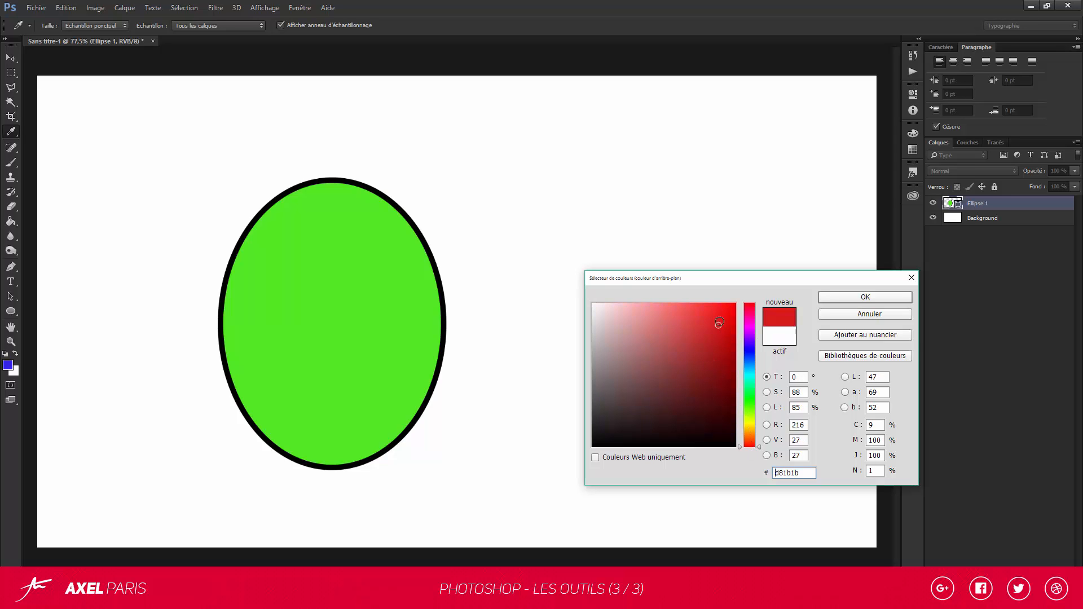
pyautogui.click(849, 294)
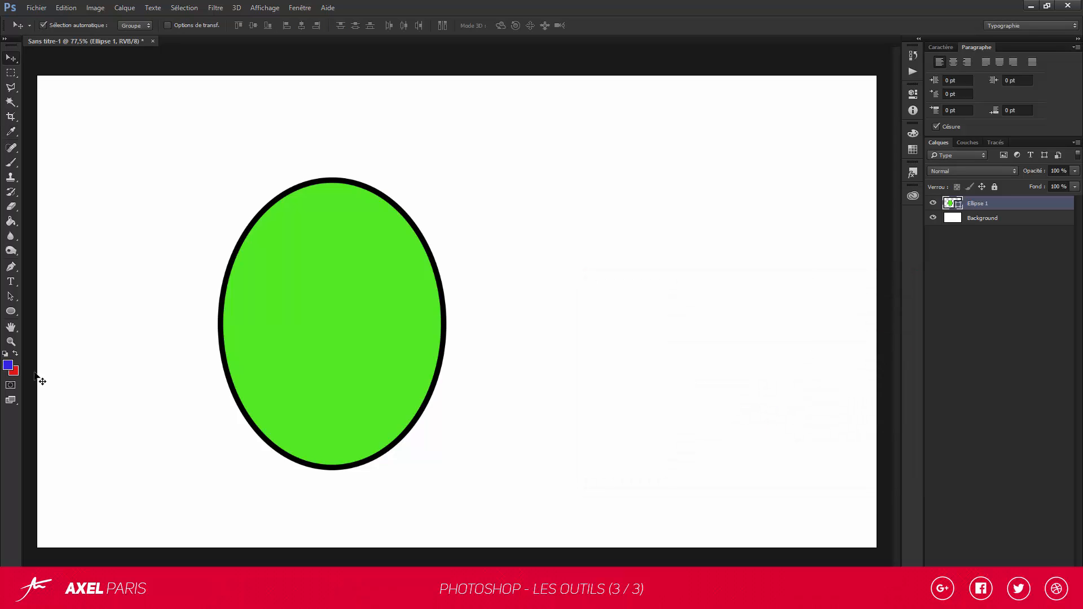
# - On a new layer, paint a wavy blue brush stroke beside the ellipse and a looping red one with the two colours swapped
pyautogui.click(11, 163)
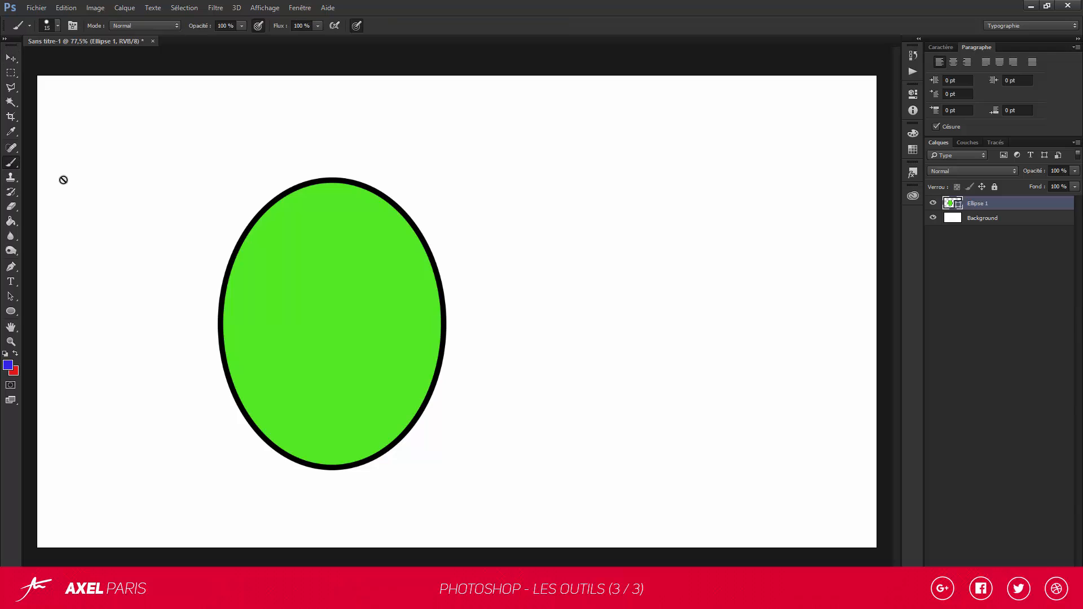
pyautogui.click(1053, 579)
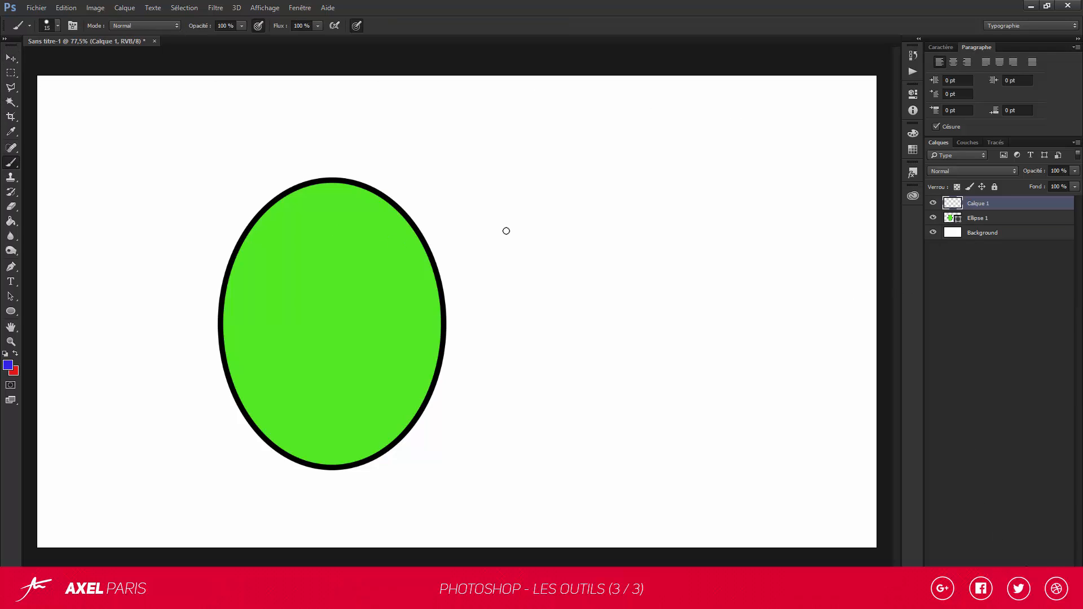
pyautogui.moveTo(500, 221)
pyautogui.mouseDown()
pyautogui.moveTo(542, 267)
pyautogui.moveTo(582, 249)
pyautogui.moveTo(596, 343)
pyautogui.moveTo(661, 354)
pyautogui.moveTo(639, 422)
pyautogui.moveTo(690, 456)
pyautogui.mouseUp()
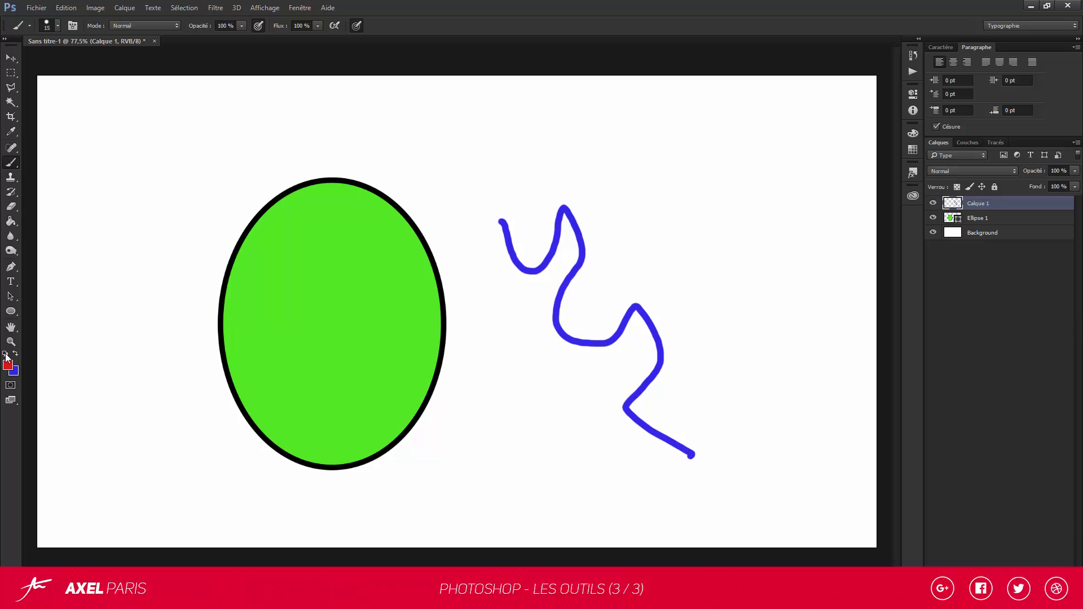
pyautogui.moveTo(648, 163)
pyautogui.mouseDown()
pyautogui.moveTo(666, 282)
pyautogui.moveTo(736, 346)
pyautogui.moveTo(775, 213)
pyautogui.moveTo(735, 145)
pyautogui.moveTo(723, 288)
pyautogui.moveTo(761, 418)
pyautogui.mouseUp()
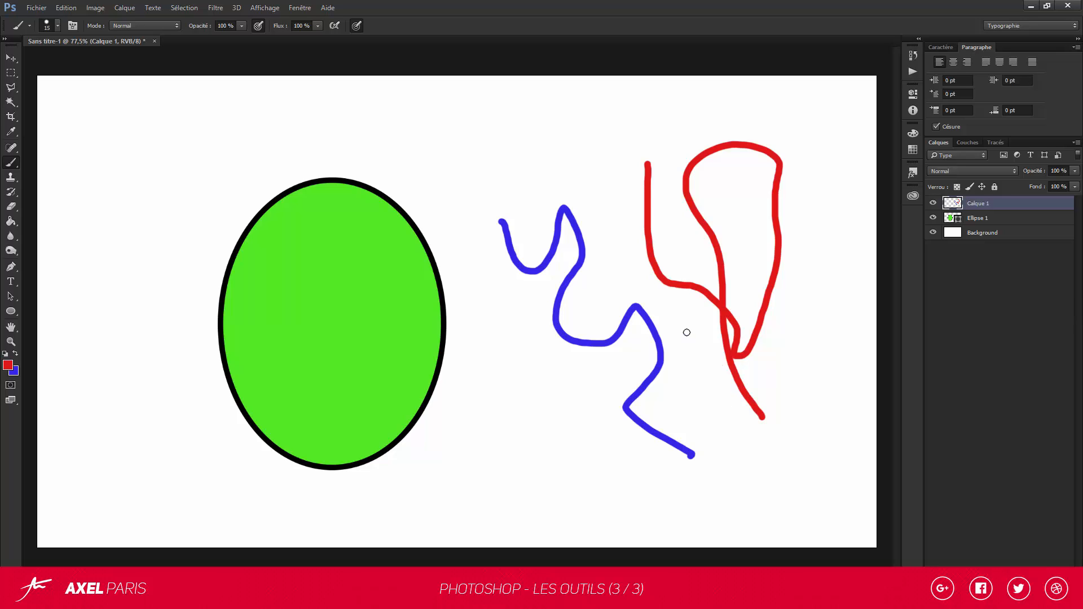
# - Reset the foreground and background colours to the default black and white and switch to the Move tool
pyautogui.press('x')
pyautogui.press('d')
pyautogui.press('v')
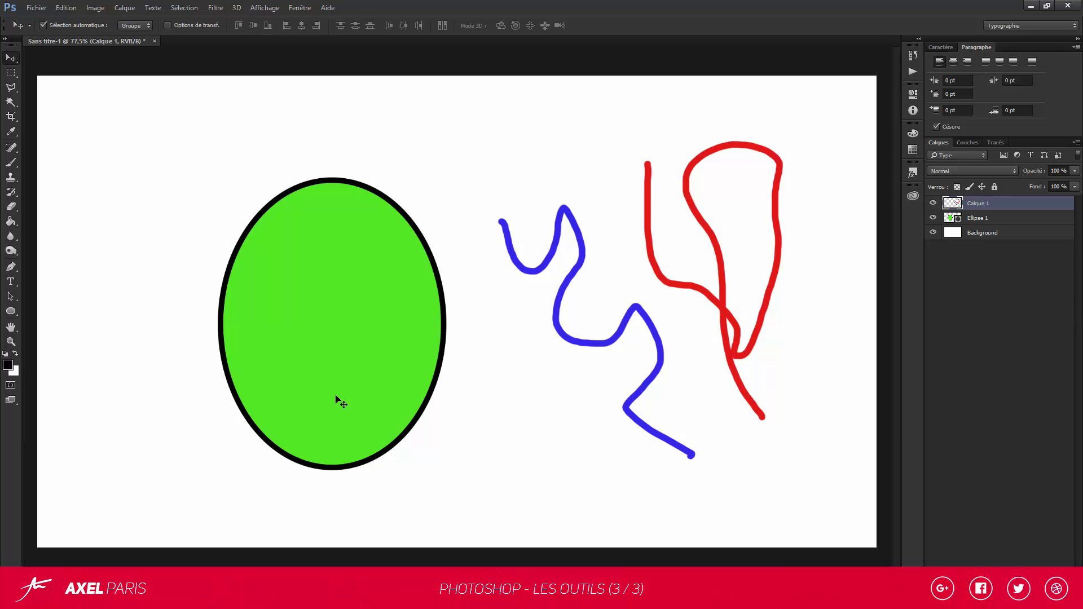